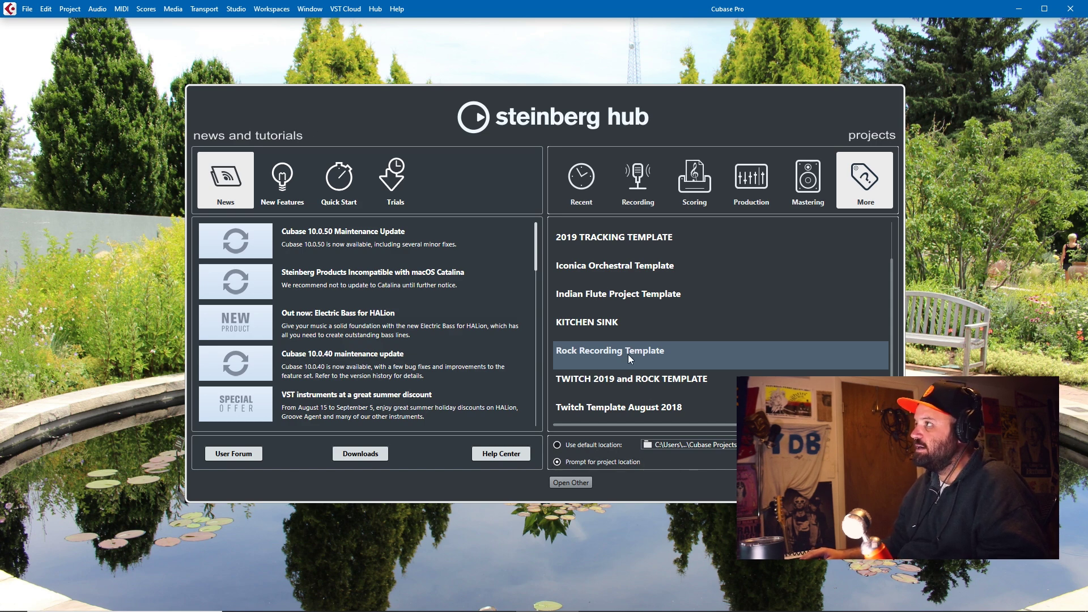
Create a new project from the Rock Recording Template, keeping the Rock Template folder as its location
{"action": "double_click", "coordinate": [610, 351]}
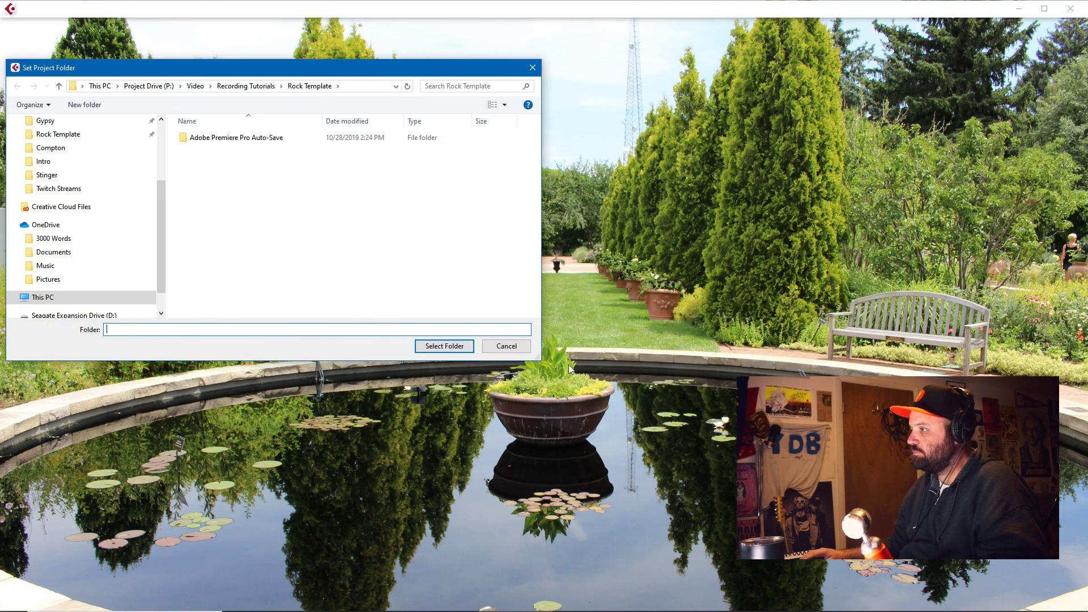
{"action": "left_click", "coordinate": [440, 345]}
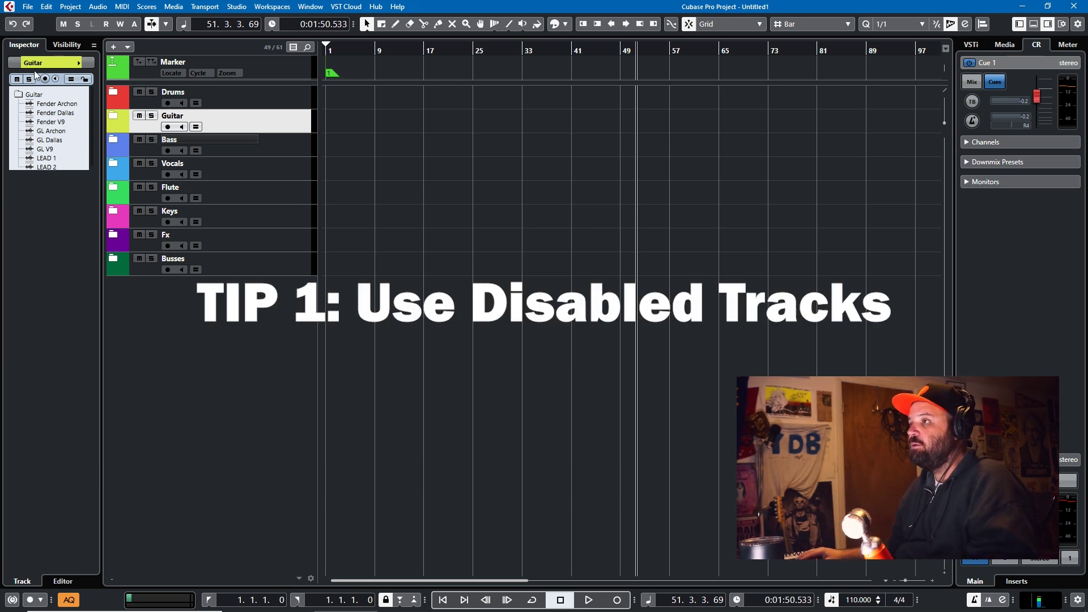
Expand the Drums, Guitar, Bass, Vocals and Flute folders to reveal their tracks
{"action": "left_click", "coordinate": [113, 93]}
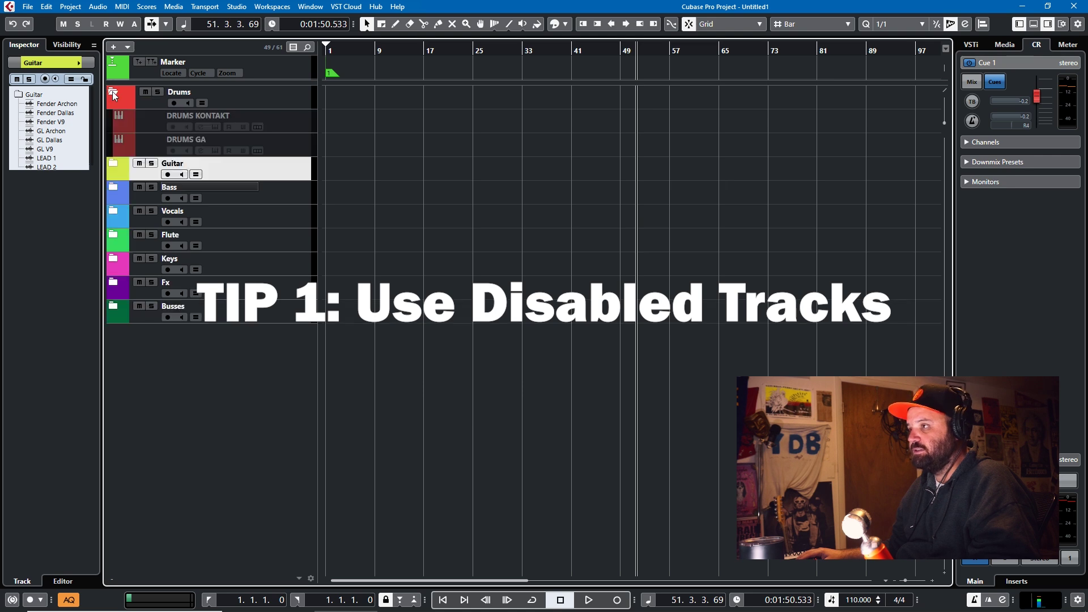
{"action": "left_click", "coordinate": [113, 162]}
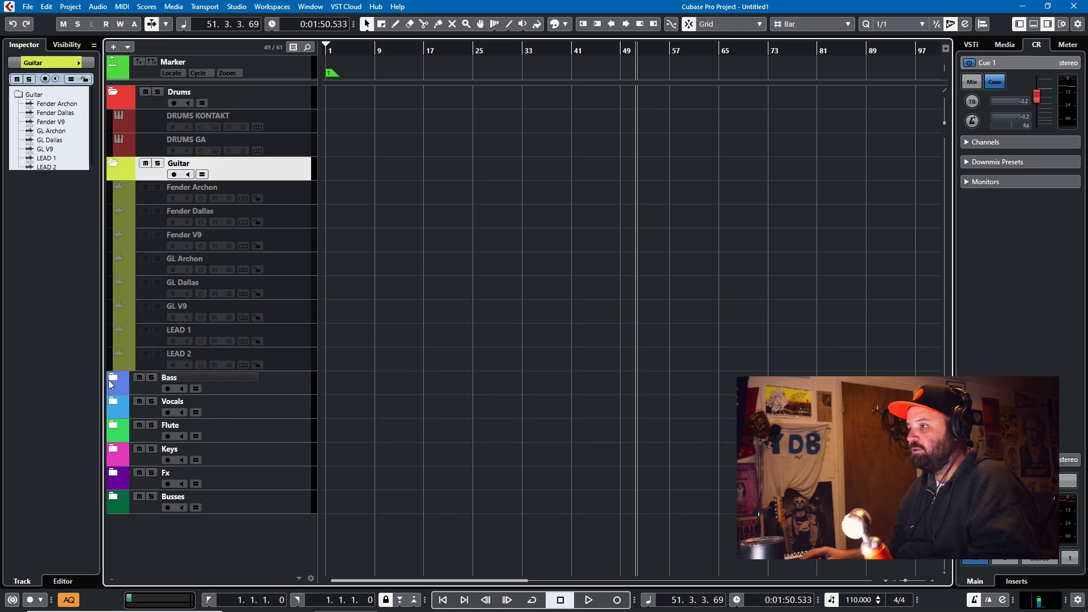
{"action": "left_click", "coordinate": [113, 378]}
{"action": "left_click", "coordinate": [119, 450]}
{"action": "scroll", "coordinate": [119, 450], "scroll_direction": "down", "scroll_amount": 3}
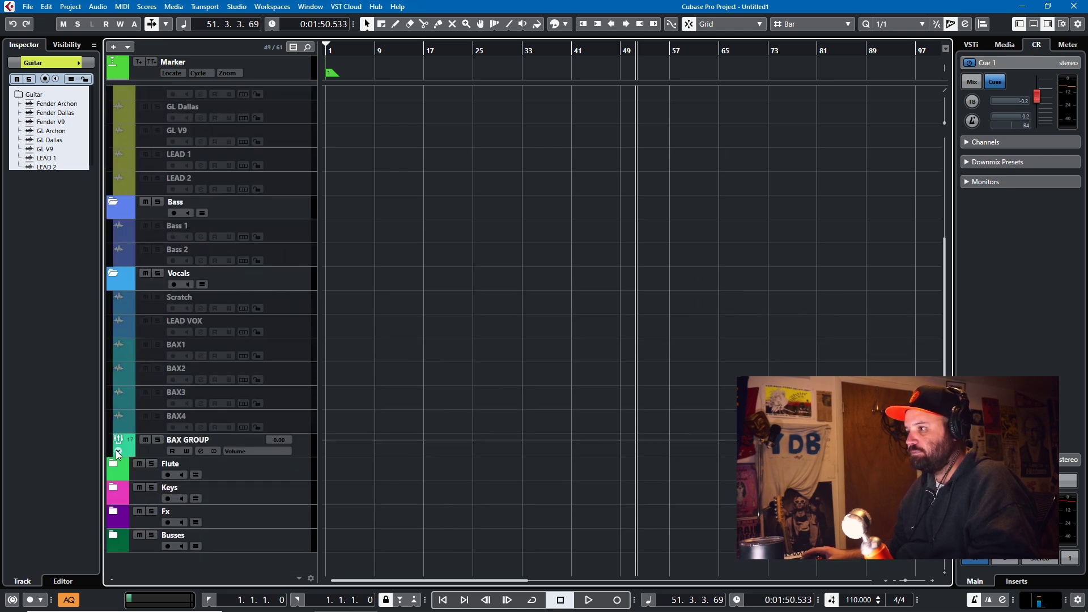
{"action": "left_click", "coordinate": [114, 466]}
{"action": "scroll", "coordinate": [114, 466], "scroll_direction": "down", "scroll_amount": 3}
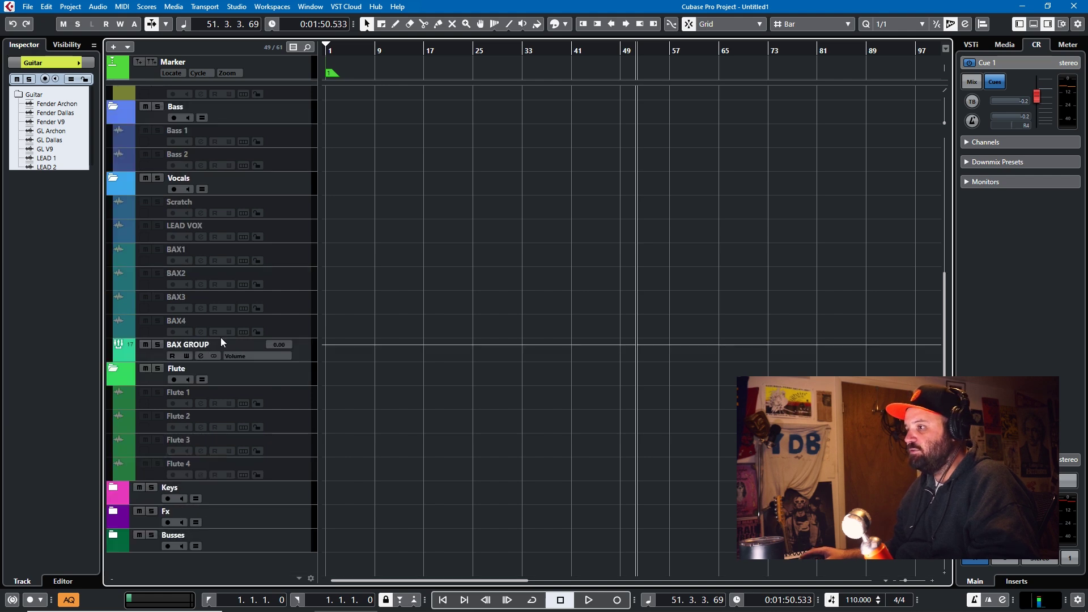
{"action": "scroll", "coordinate": [221, 374], "scroll_direction": "up", "scroll_amount": 8}
{"action": "scroll", "coordinate": [180, 305], "scroll_direction": "down", "scroll_amount": 6}
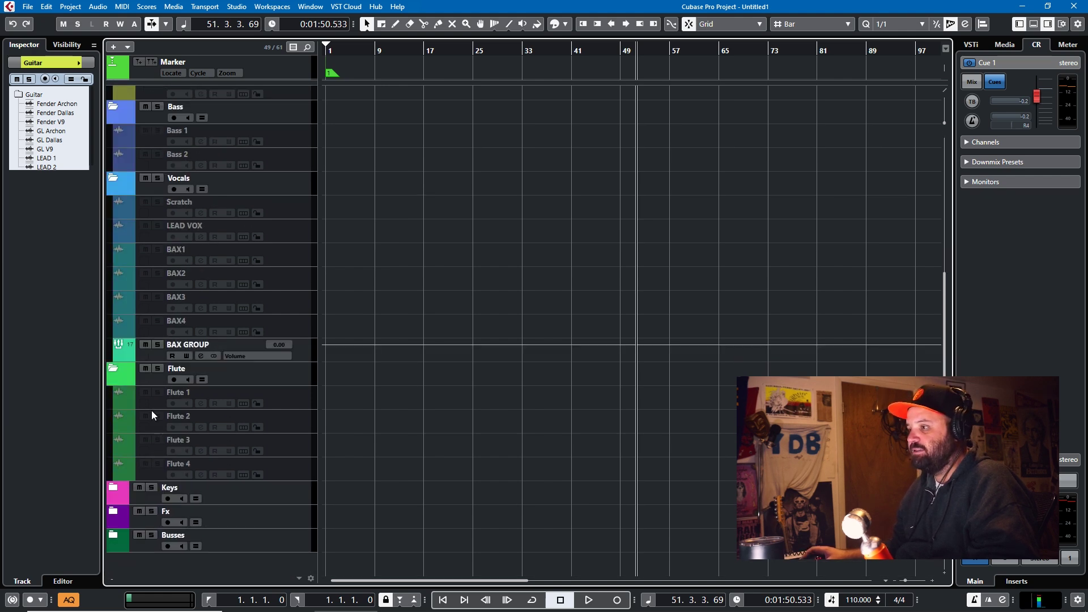
{"action": "scroll", "coordinate": [178, 234], "scroll_direction": "up", "scroll_amount": 6}
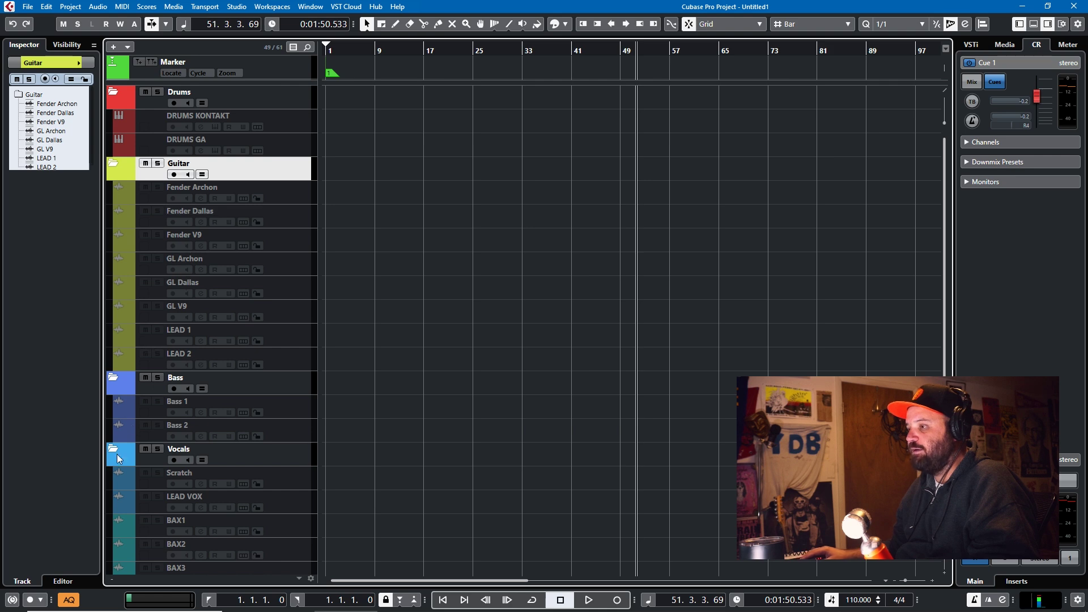
Select the disabled Fender Archon track in the Guitar folder
{"action": "right_click", "coordinate": [287, 247]}
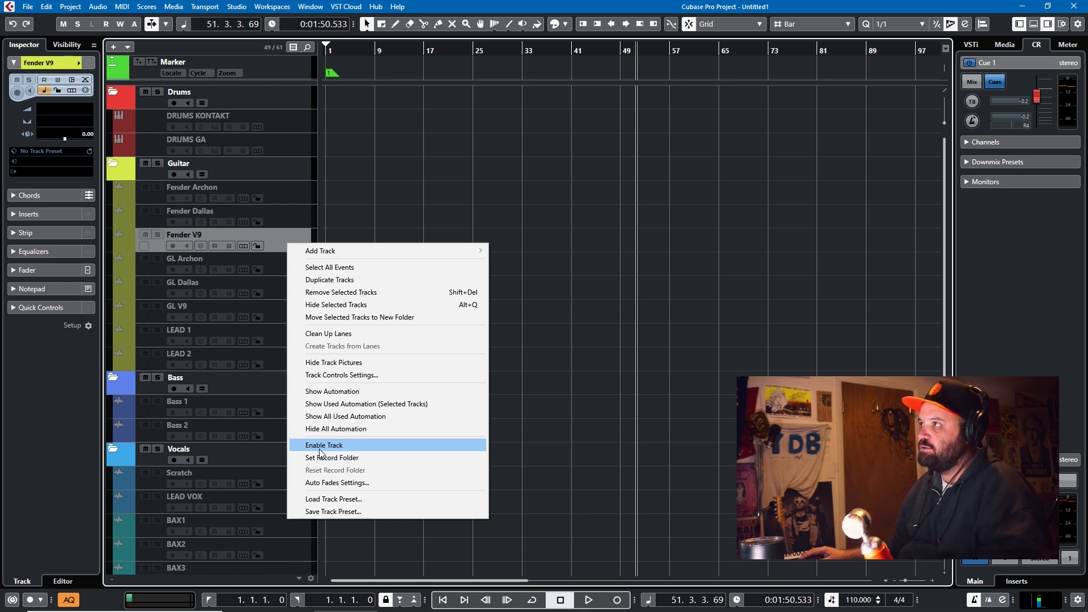
{"action": "left_click", "coordinate": [283, 190]}
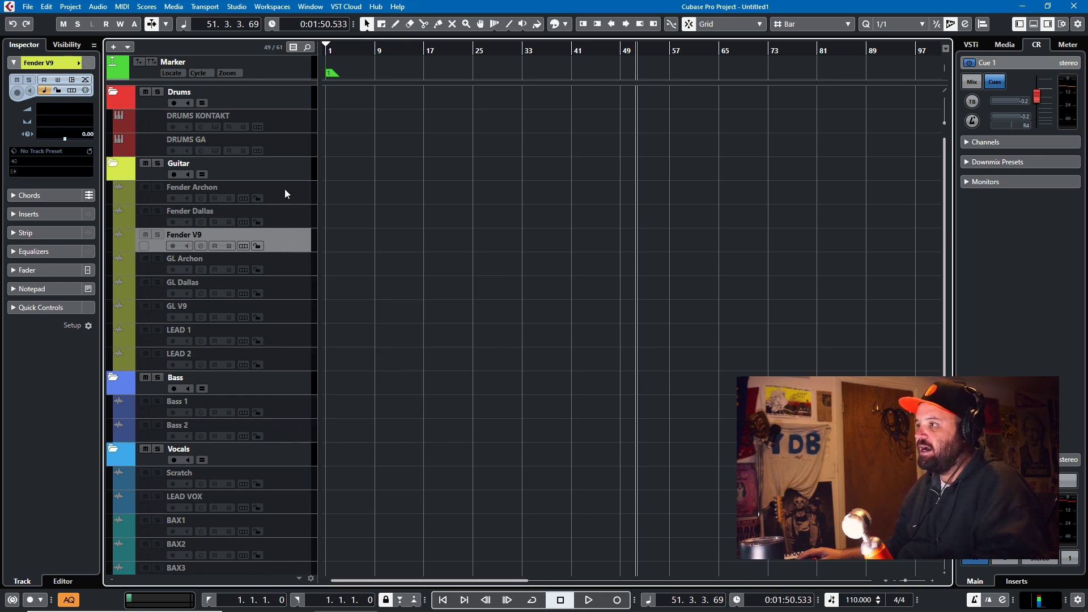
{"action": "left_click", "coordinate": [284, 189]}
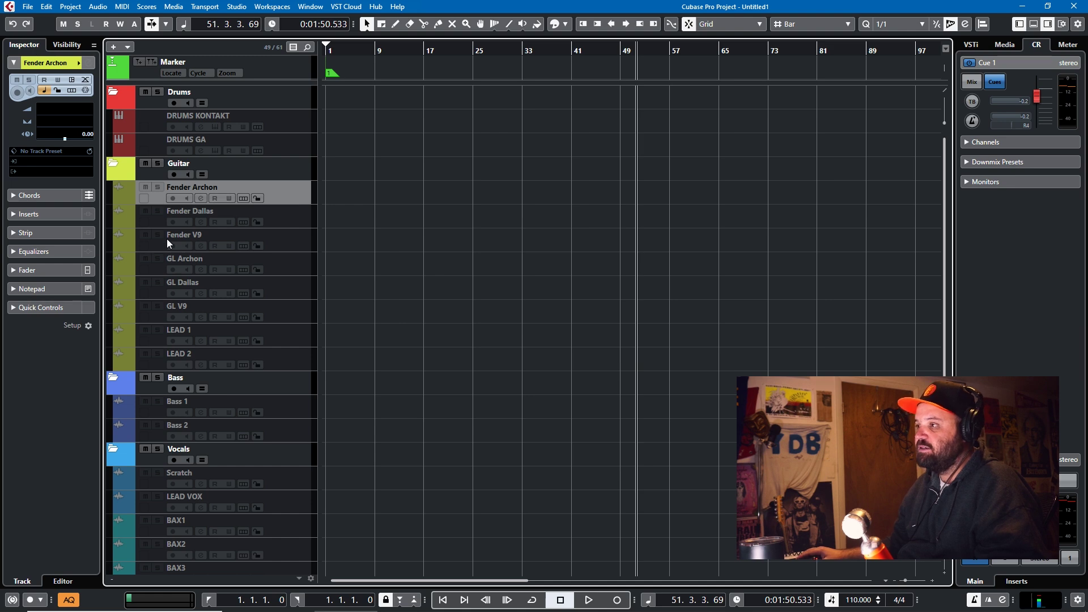
{"action": "scroll", "coordinate": [238, 255], "scroll_direction": "down", "scroll_amount": 5}
{"action": "key", "text": "F3"}
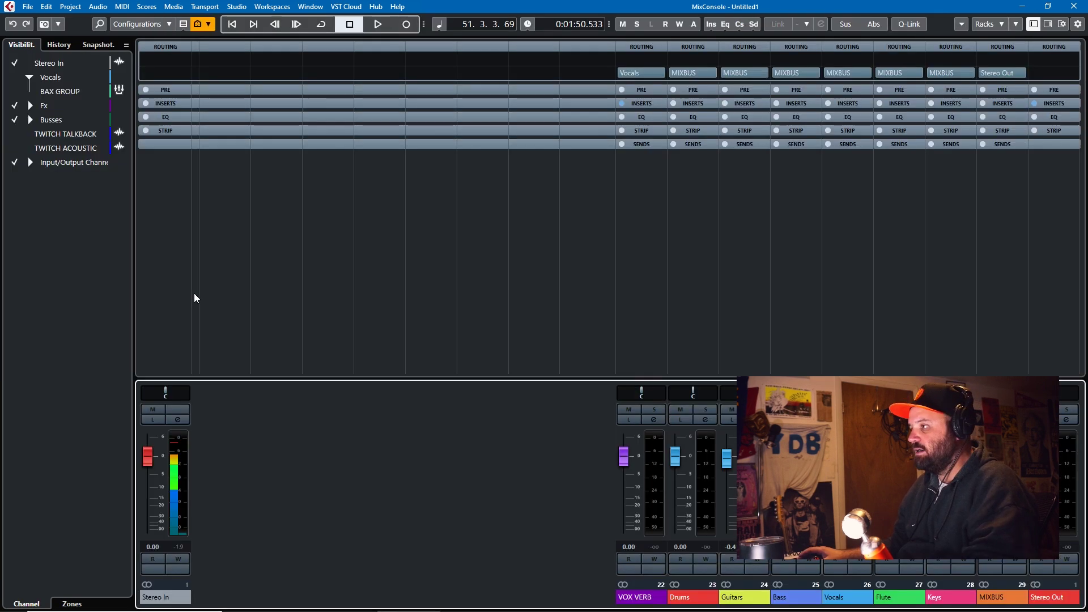
{"action": "left_click", "coordinate": [634, 261]}
{"action": "left_click", "coordinate": [1005, 300], "text": "shift"}
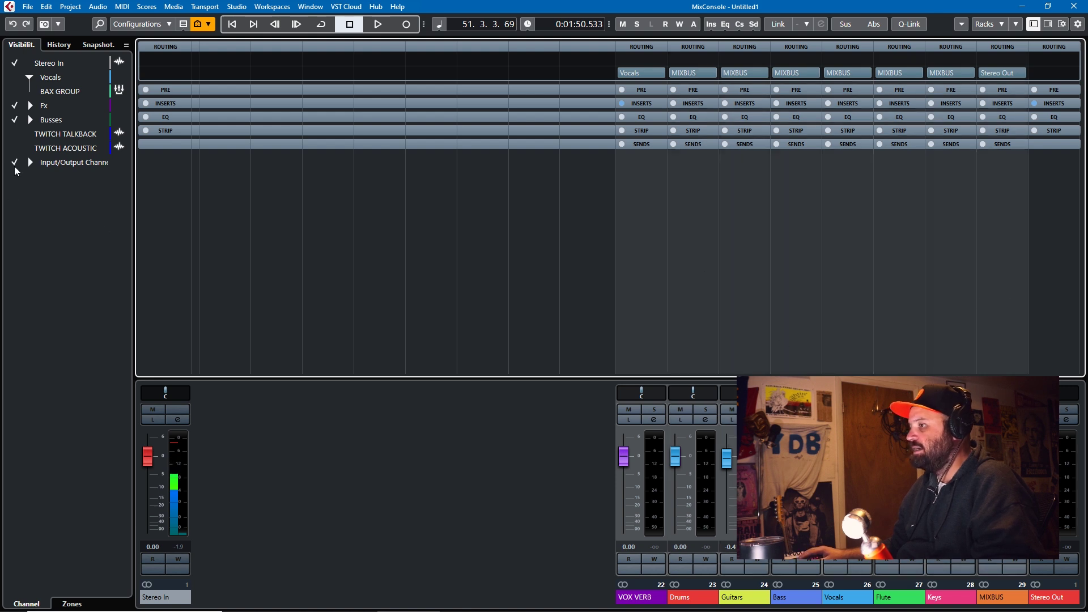
{"action": "left_click", "coordinate": [156, 226]}
{"action": "left_click", "coordinate": [1067, 277]}
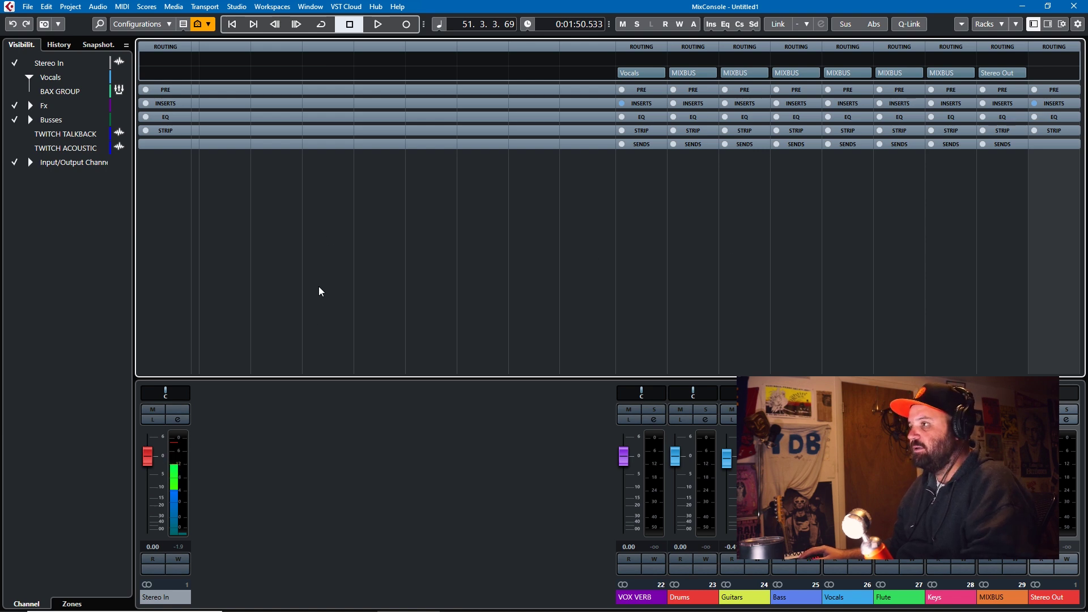
{"action": "key", "text": "F3"}
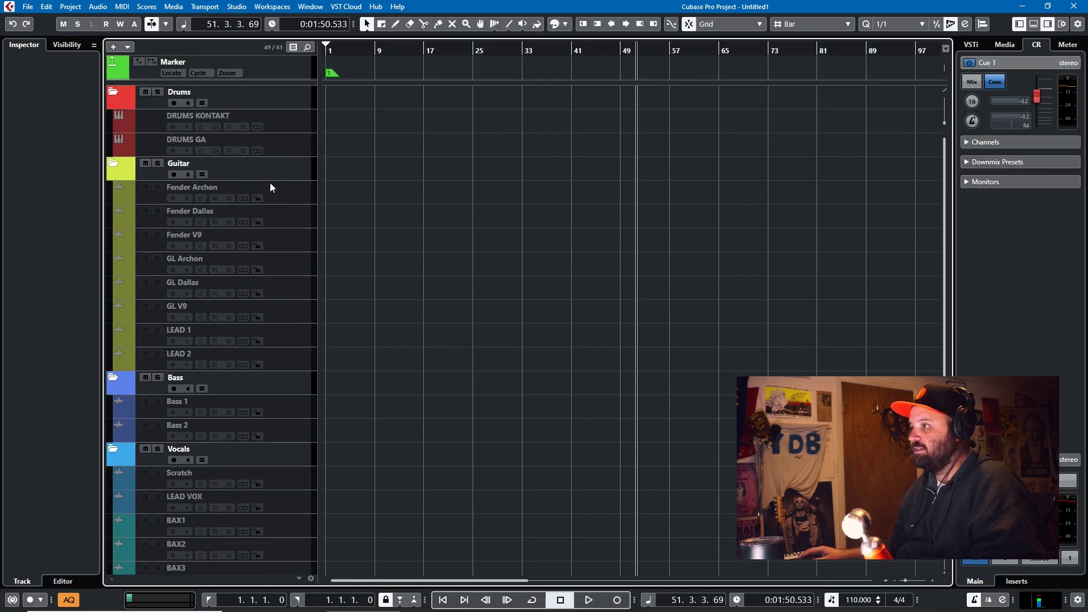
Enable the disabled Fender Archon guitar track through its context menu
{"action": "left_click", "coordinate": [283, 189]}
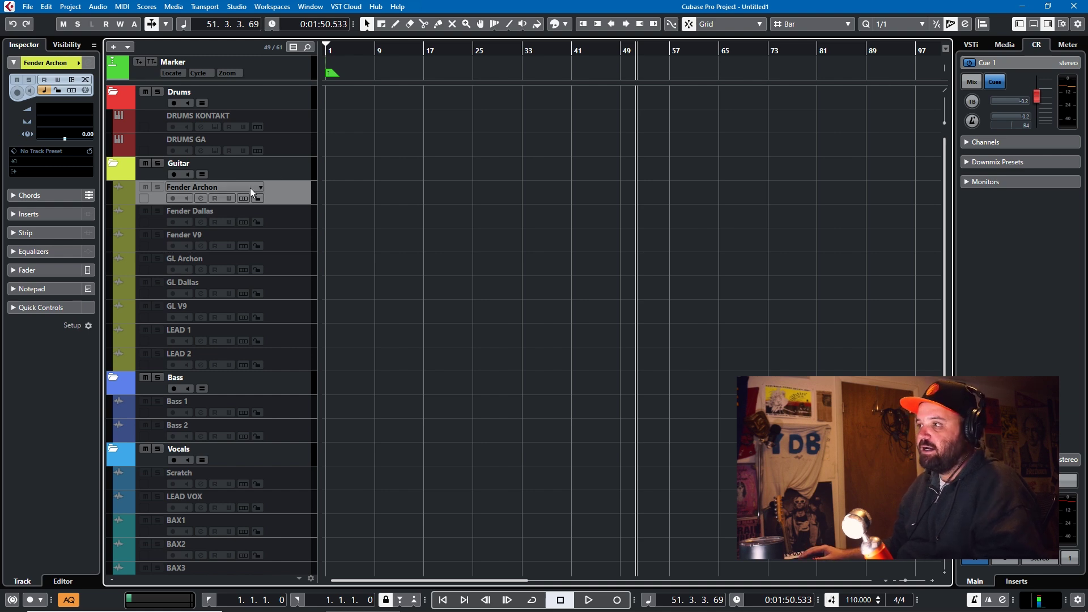
{"action": "right_click", "coordinate": [278, 192]}
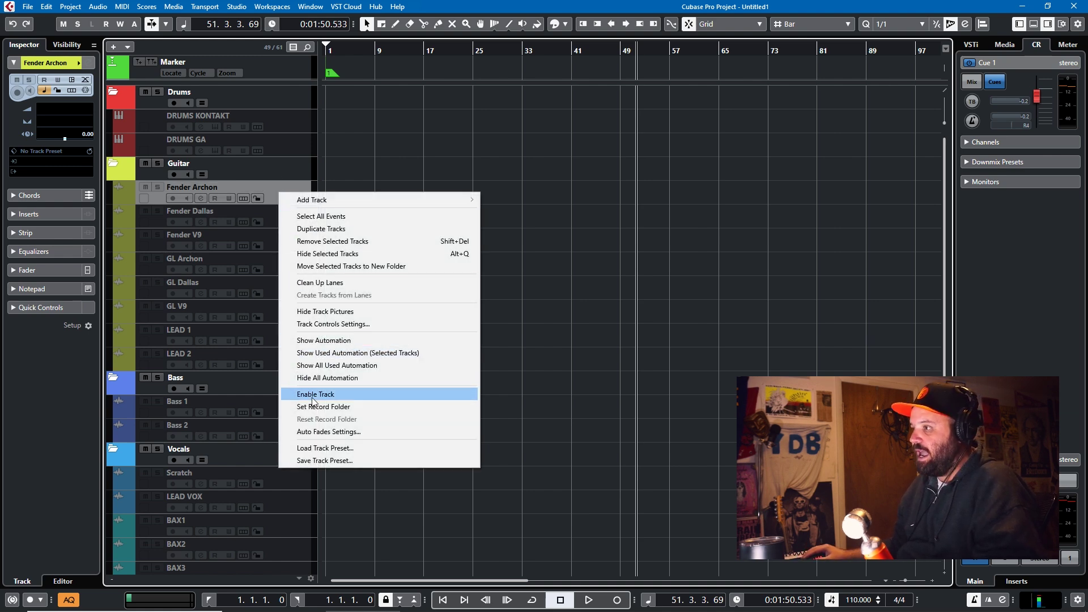
{"action": "left_click", "coordinate": [273, 193]}
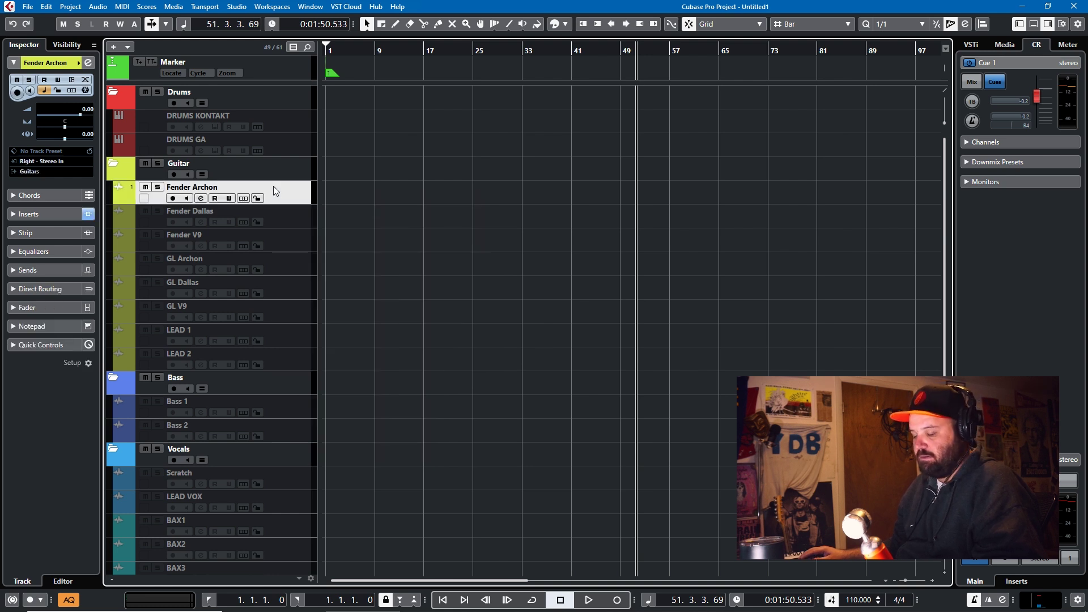
In the MixConsole Inserts rack, put the PRS Archon amp into Fender Archon's fifth insert slot
{"action": "key", "text": "F3"}
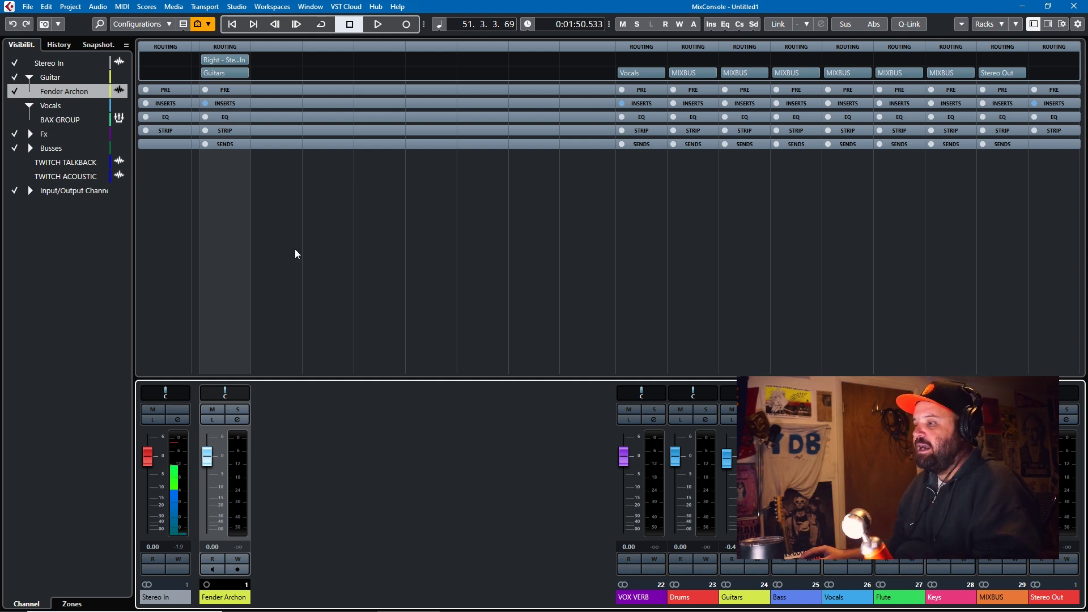
{"action": "left_click", "coordinate": [223, 103]}
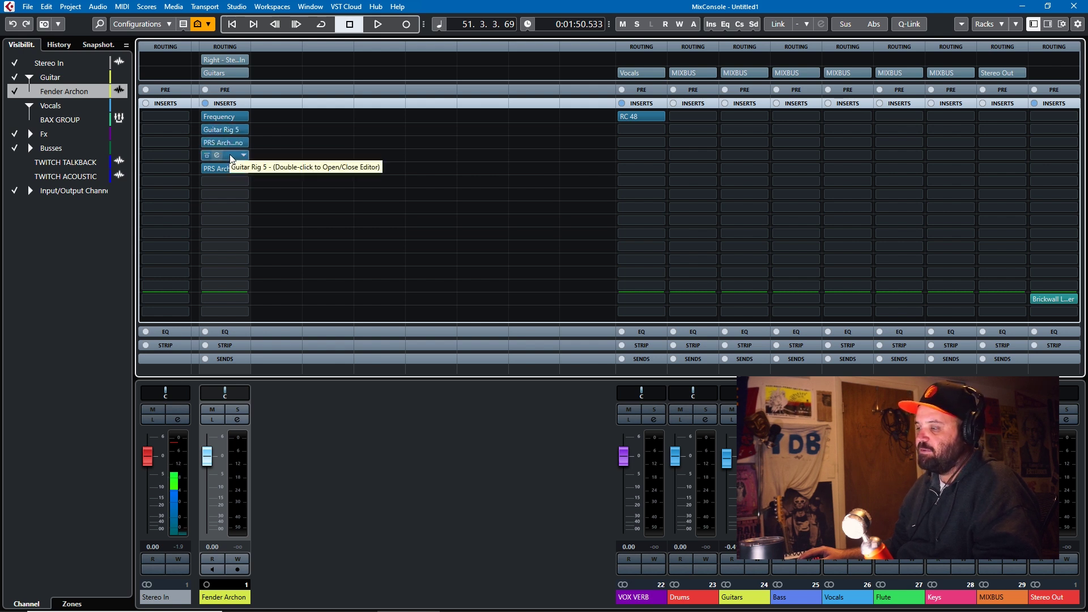
{"action": "left_click_drag", "start_coordinate": [231, 165], "coordinate": [231, 168]}
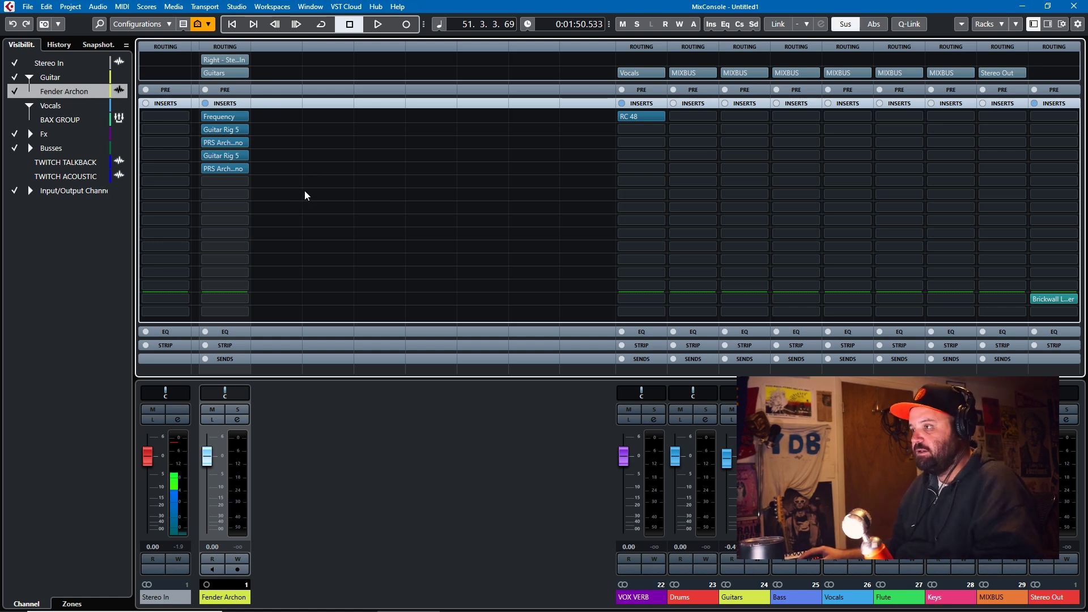
{"action": "key", "text": "F3"}
{"action": "right_click", "coordinate": [289, 199]}
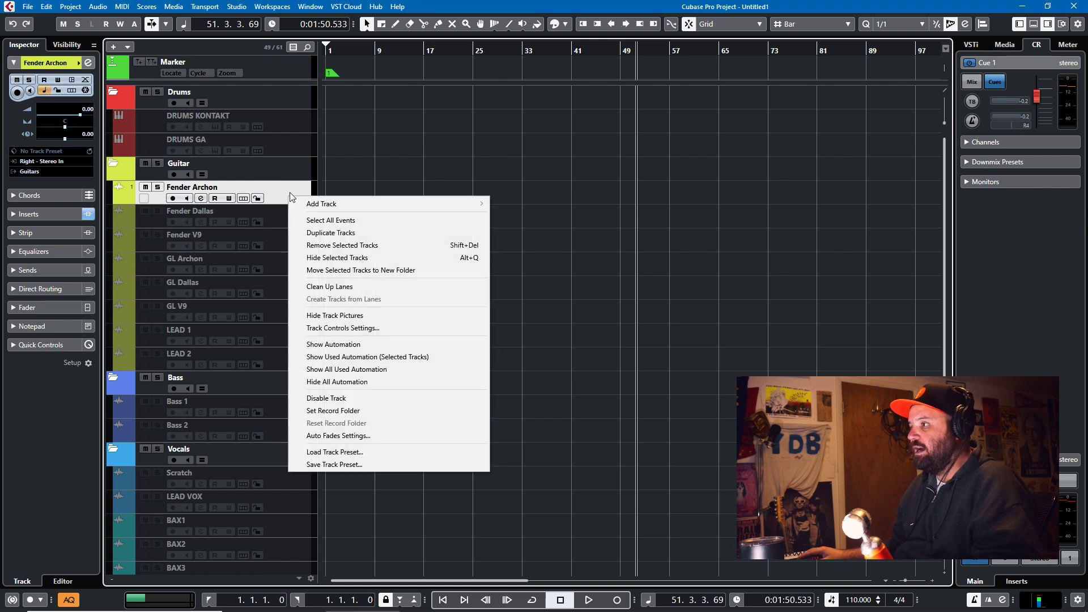
{"action": "left_click", "coordinate": [334, 398]}
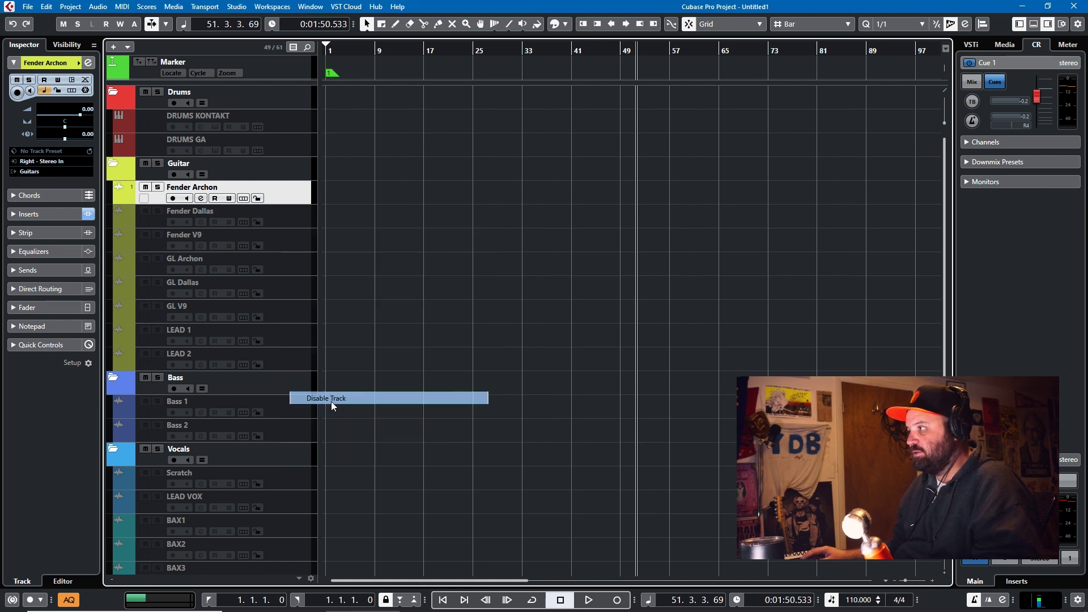
{"action": "left_click", "coordinate": [969, 46]}
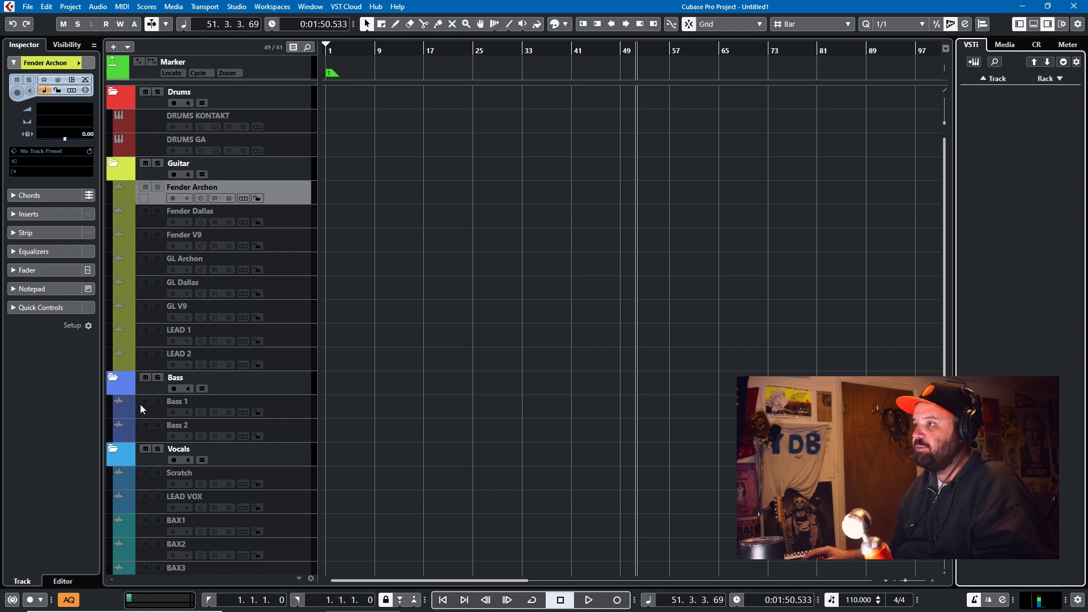
{"action": "left_click", "coordinate": [117, 97]}
{"action": "left_click", "coordinate": [114, 117]}
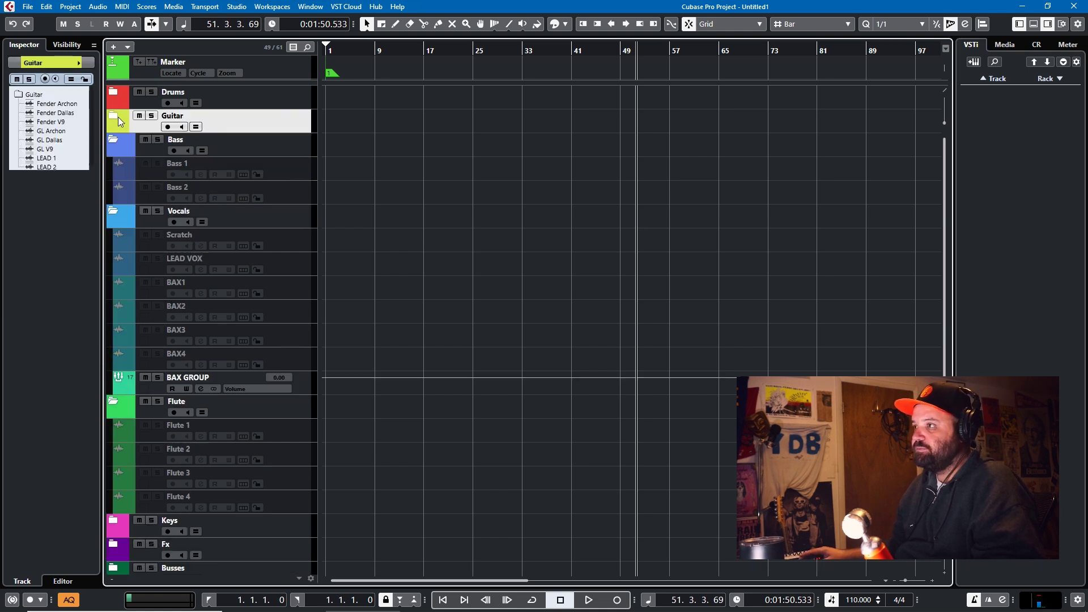
{"action": "left_click", "coordinate": [113, 142]}
{"action": "left_click", "coordinate": [115, 177]}
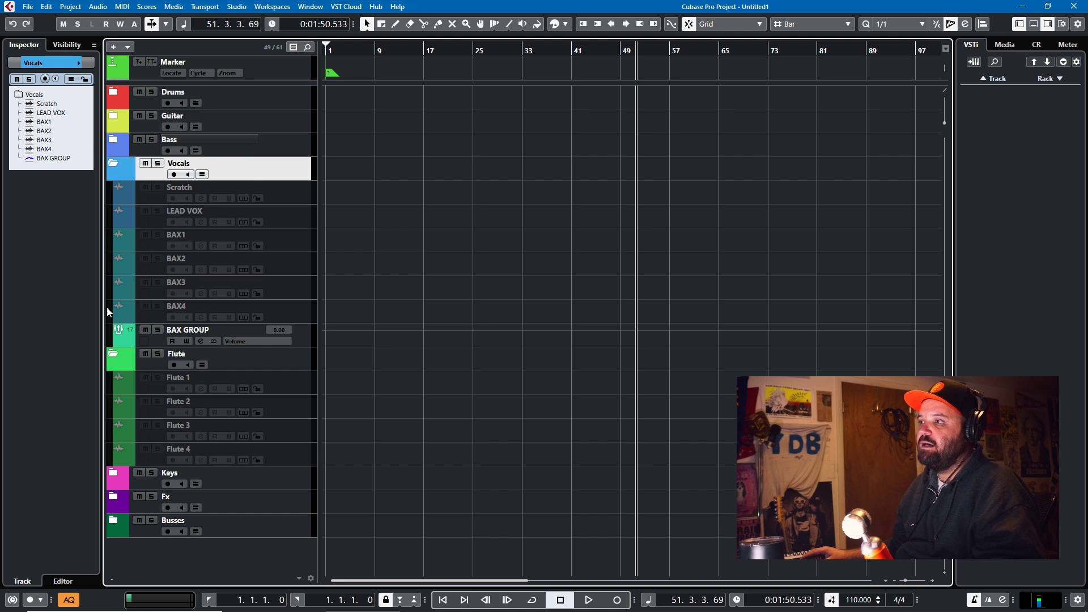
{"action": "left_click", "coordinate": [114, 164]}
{"action": "left_click", "coordinate": [115, 188]}
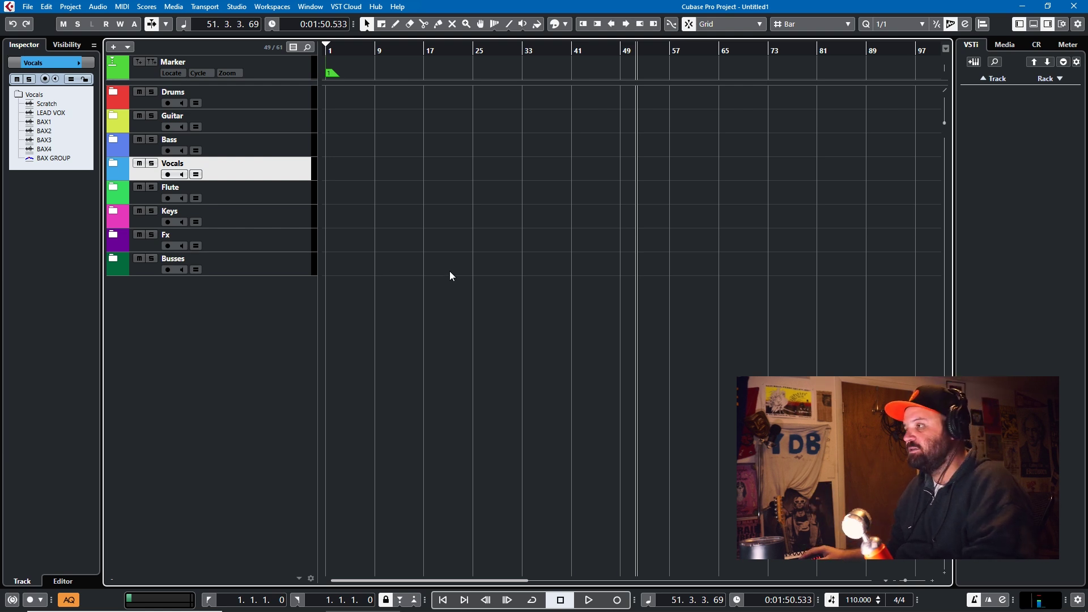
{"action": "key", "text": "alt+Tab"}
{"action": "key", "text": "Escape"}
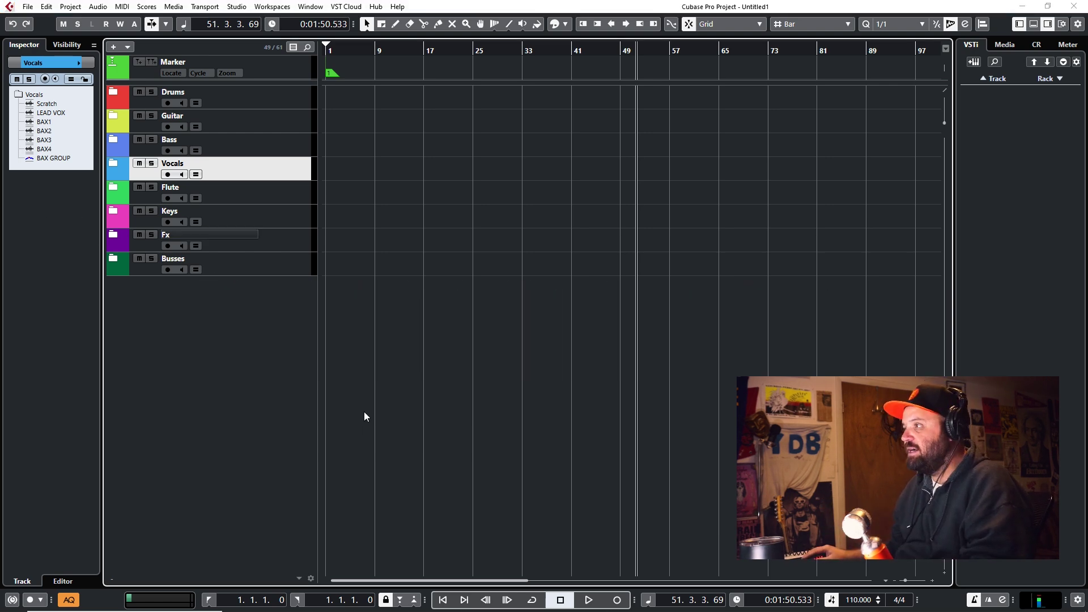
In the MixConsole, select the VOX VERB channel and hide the Input/Output channels
{"action": "key", "text": "F3"}
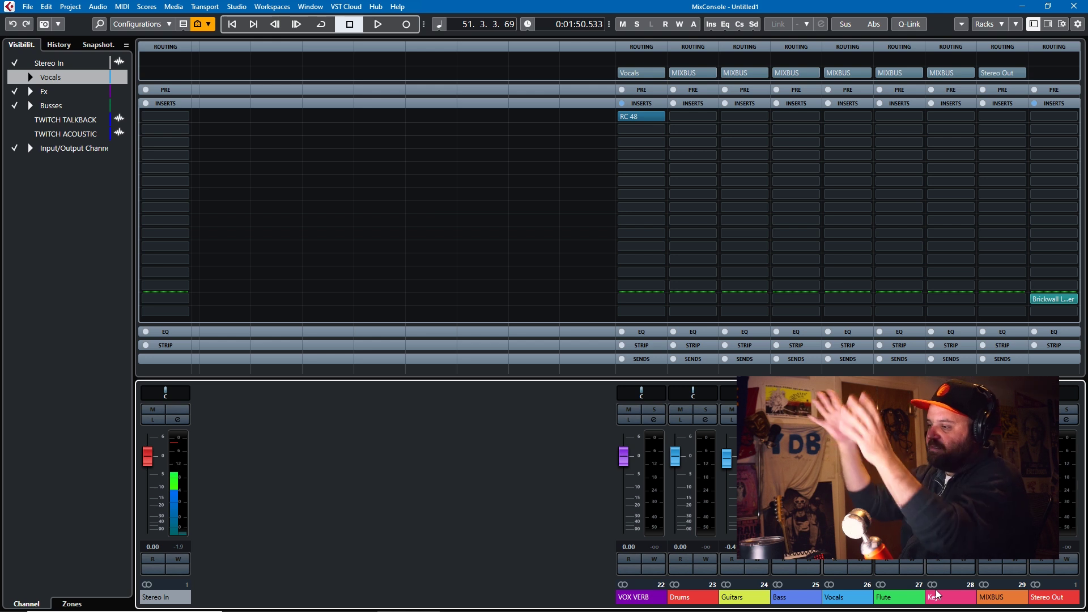
{"action": "left_click", "coordinate": [637, 596]}
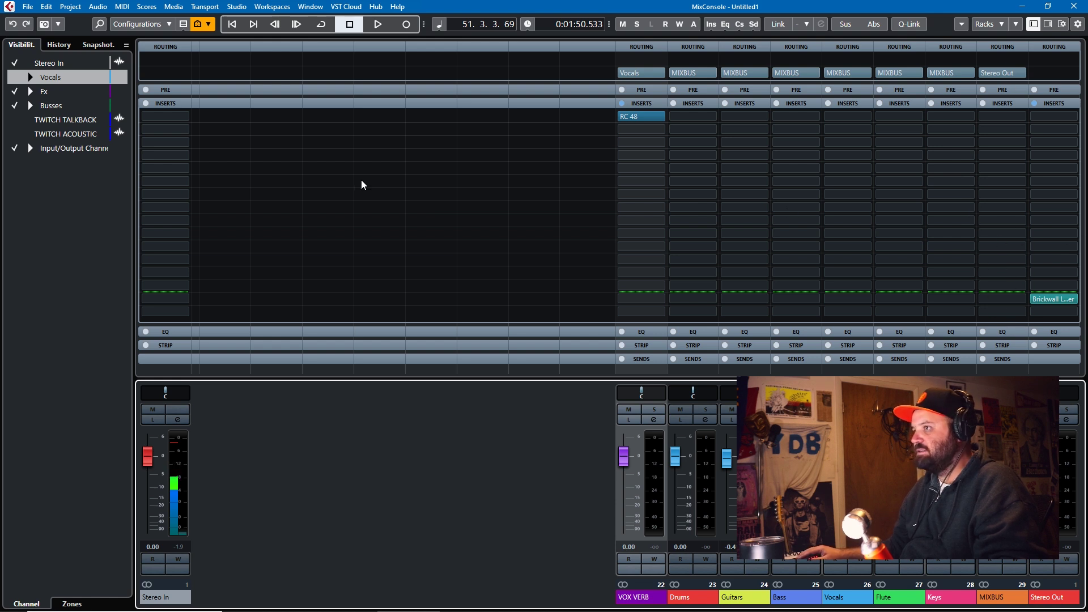
{"action": "left_click", "coordinate": [15, 148]}
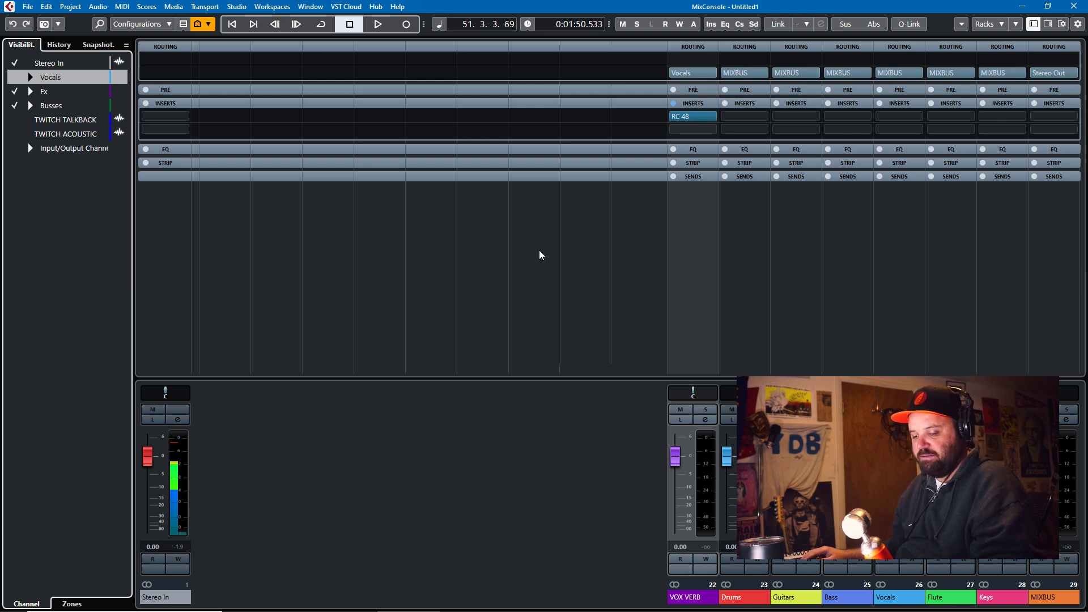
Expand the Guitar folder, select its eight tracks, then leave only Fender Archon selected
{"action": "key", "text": "F3"}
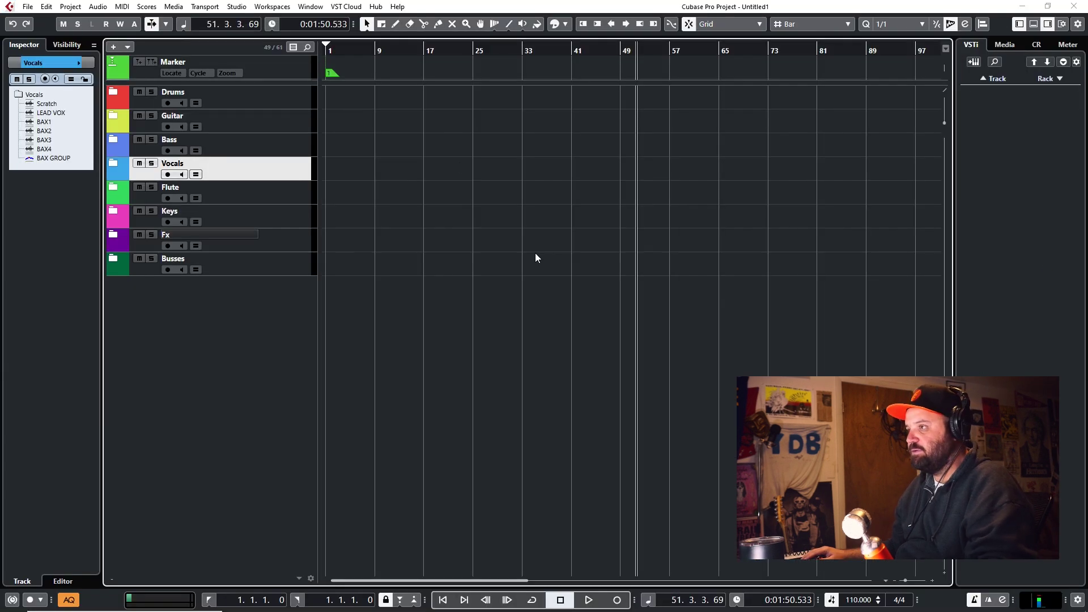
{"action": "left_click", "coordinate": [113, 115]}
{"action": "left_click", "coordinate": [111, 114]}
{"action": "left_click", "coordinate": [293, 149]}
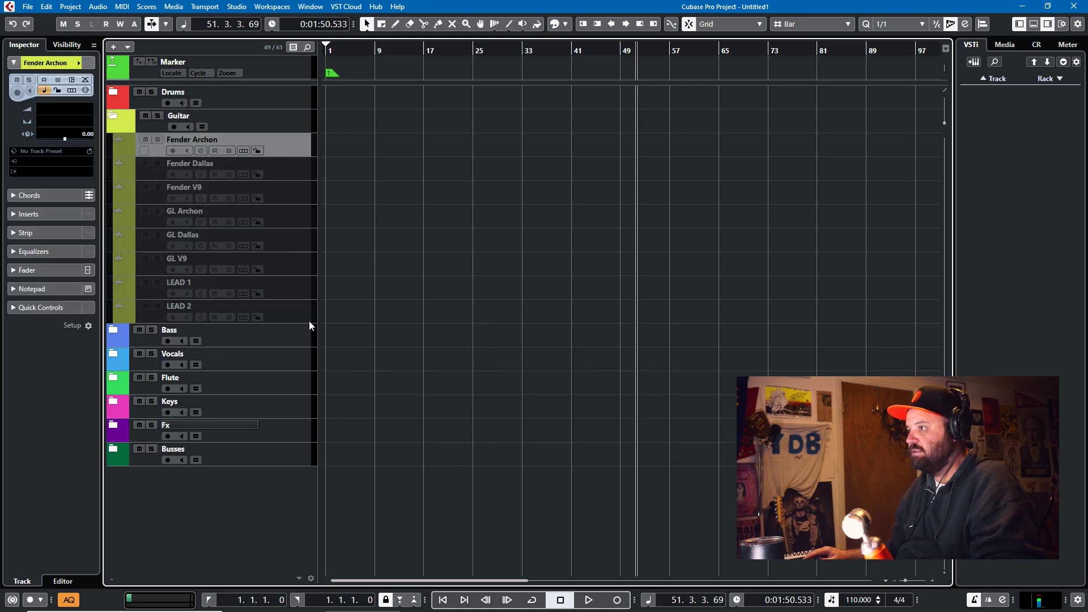
{"action": "left_click", "coordinate": [309, 314], "text": "shift"}
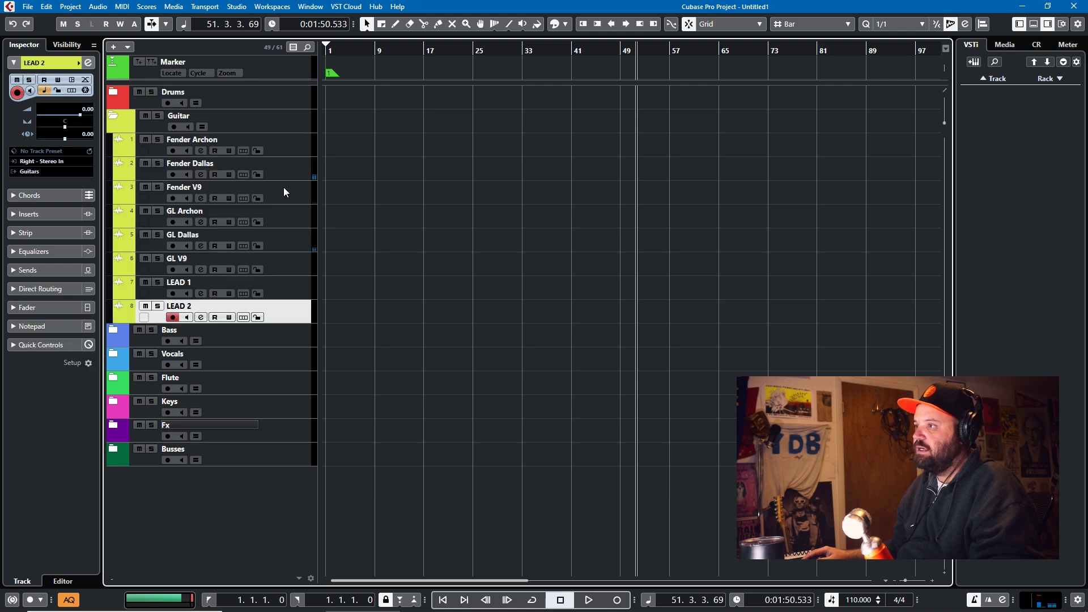
{"action": "left_click", "coordinate": [285, 152]}
Show the MixConsole Zones pane with Busses expanded, select Fender Archon through GL V9, then the Guitars bus
{"action": "key", "text": "F3"}
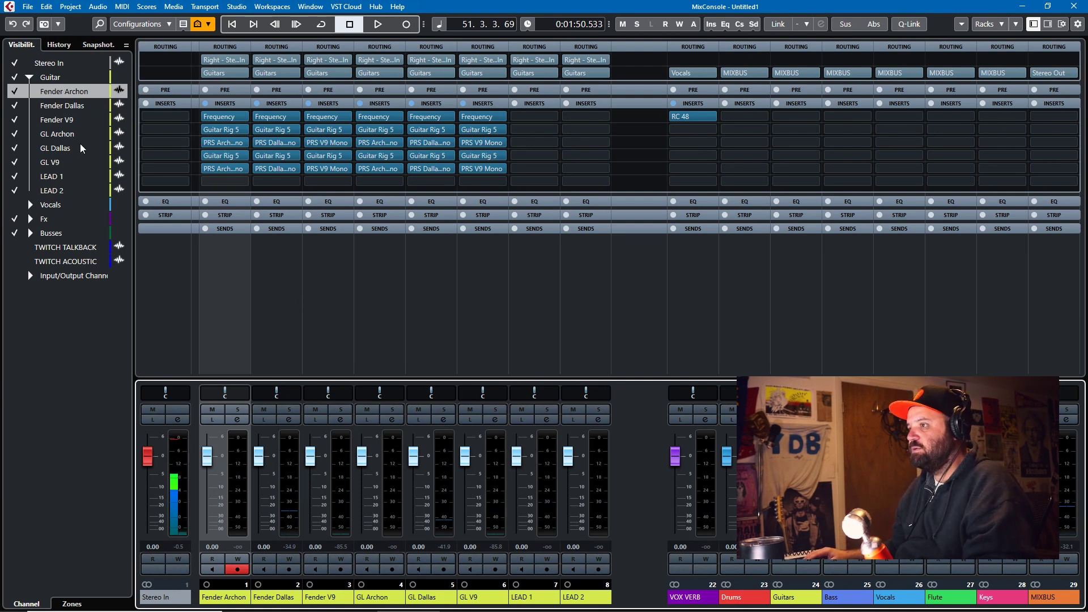
{"action": "left_click", "coordinate": [74, 605]}
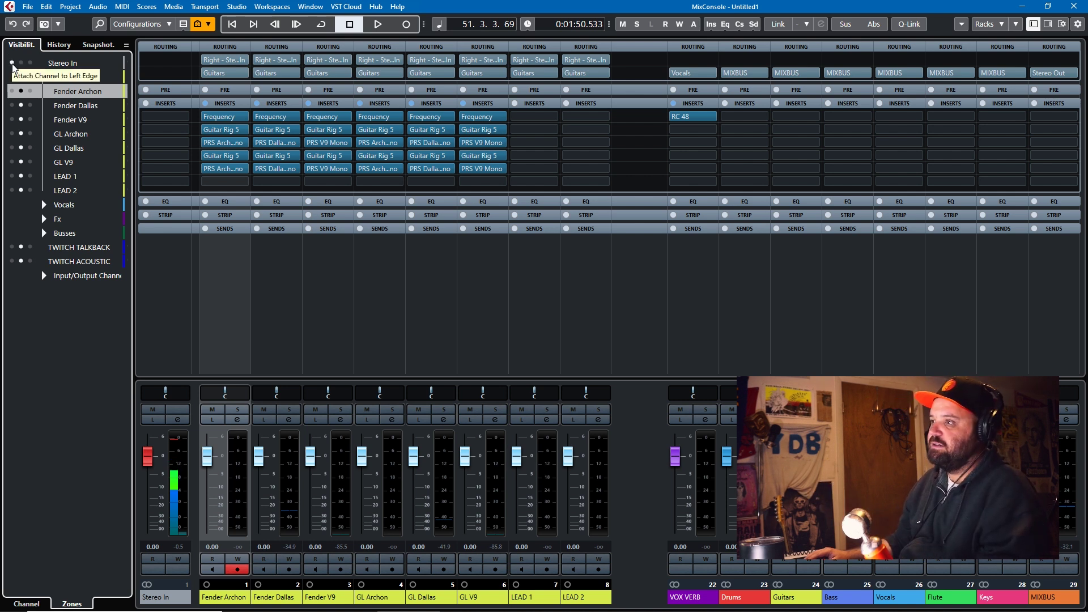
{"action": "left_click", "coordinate": [44, 233]}
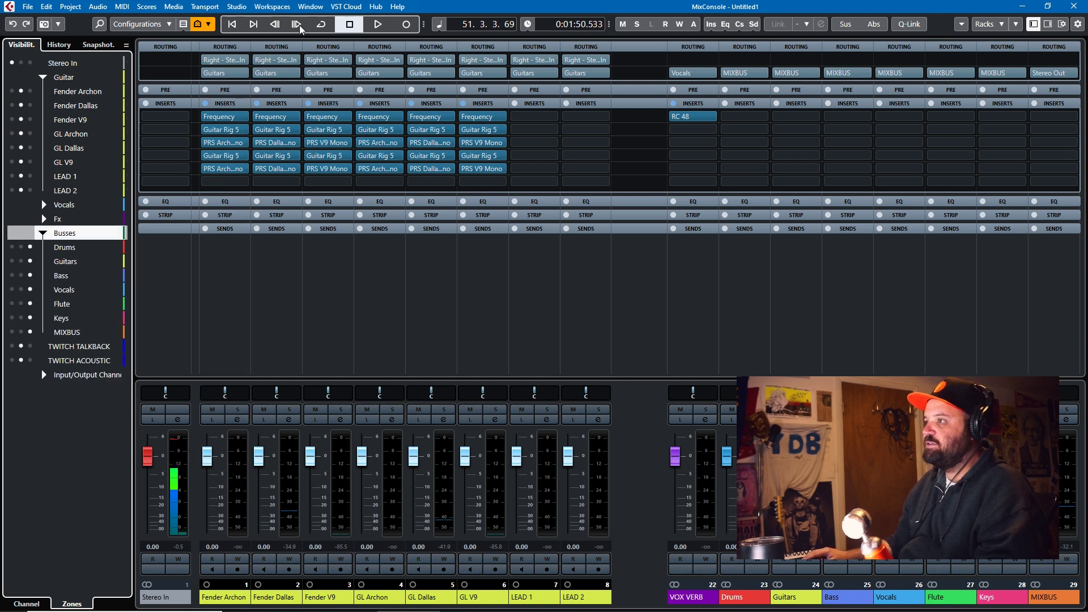
{"action": "left_click", "coordinate": [245, 299]}
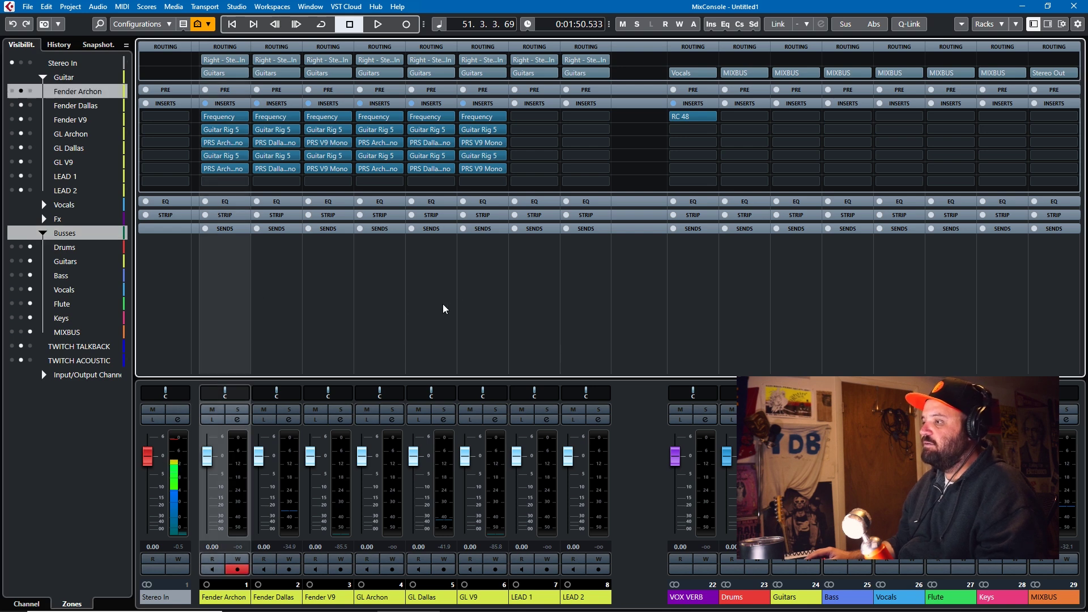
{"action": "left_click", "coordinate": [485, 304], "text": "shift"}
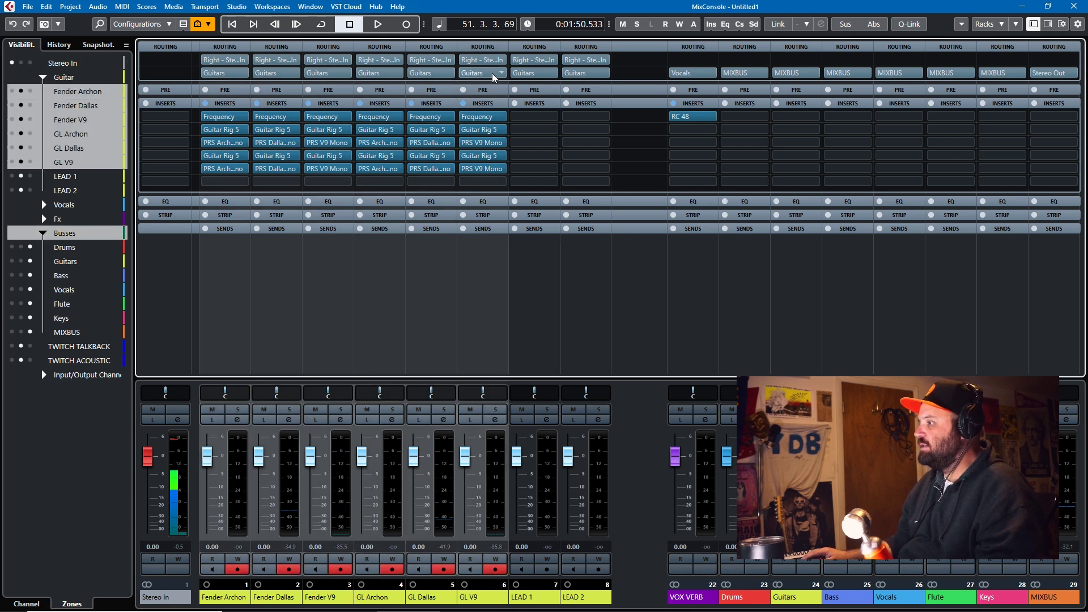
{"action": "left_click", "coordinate": [810, 279]}
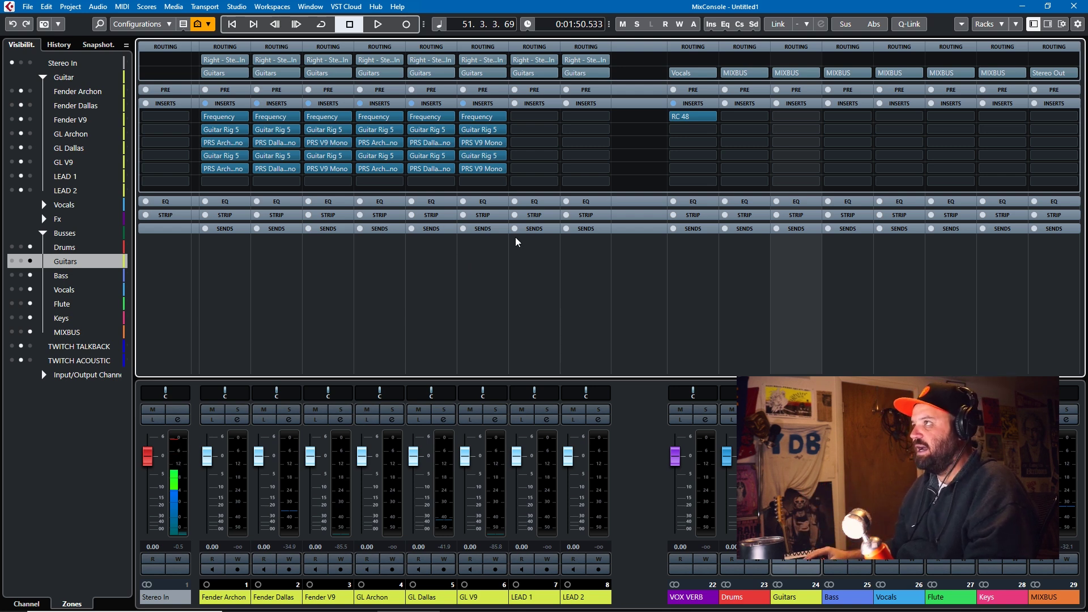
Back in the project, select Fender Archon through LEAD 2, then collapse the Busses and Guitar folders
{"action": "key", "text": "F3"}
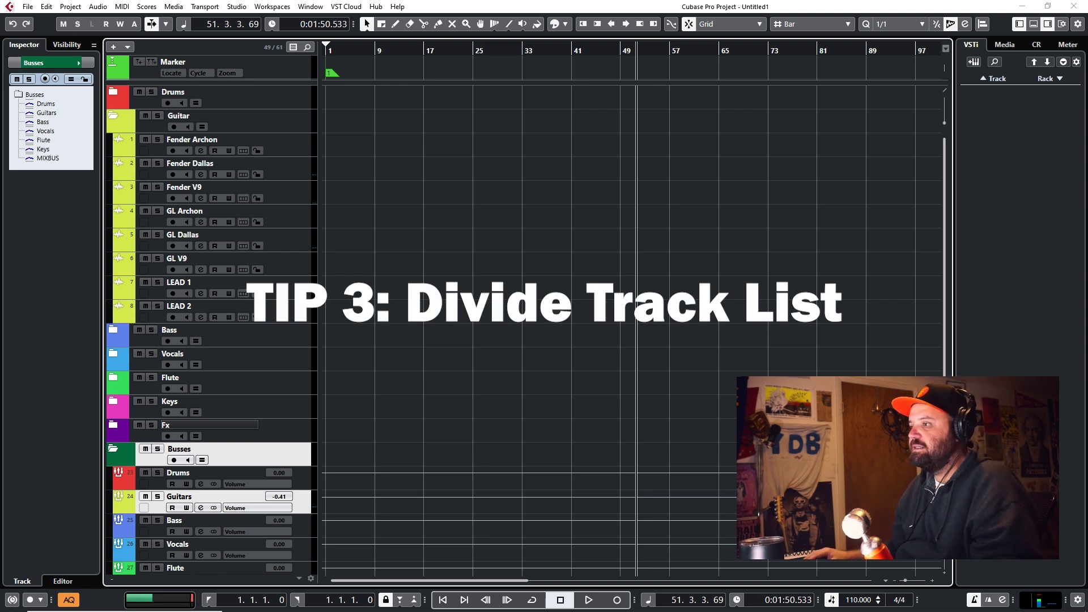
{"action": "left_click", "coordinate": [298, 147]}
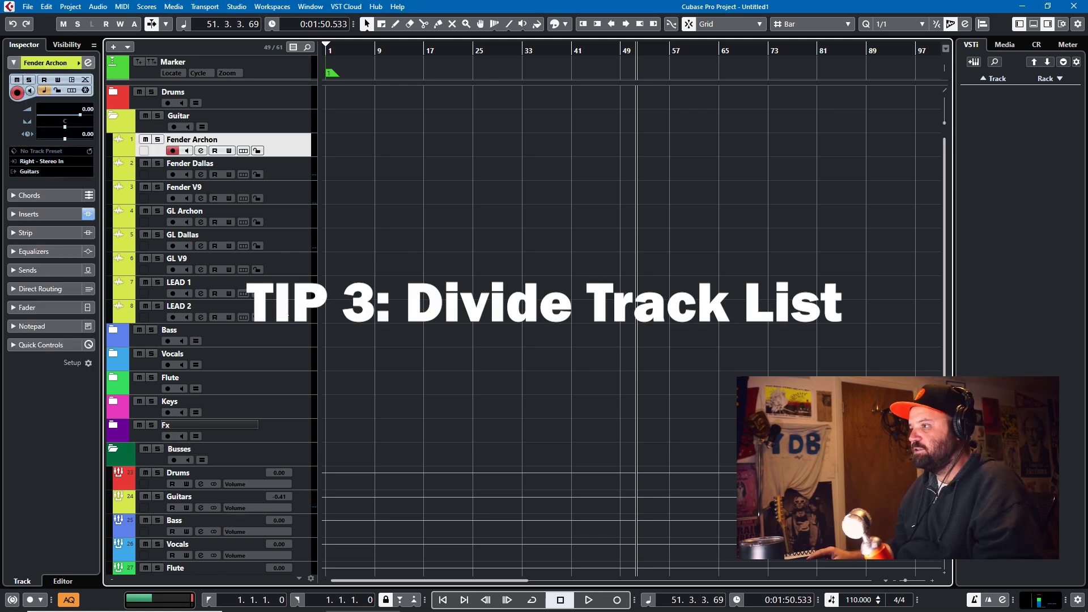
{"action": "left_click", "coordinate": [291, 311], "text": "shift"}
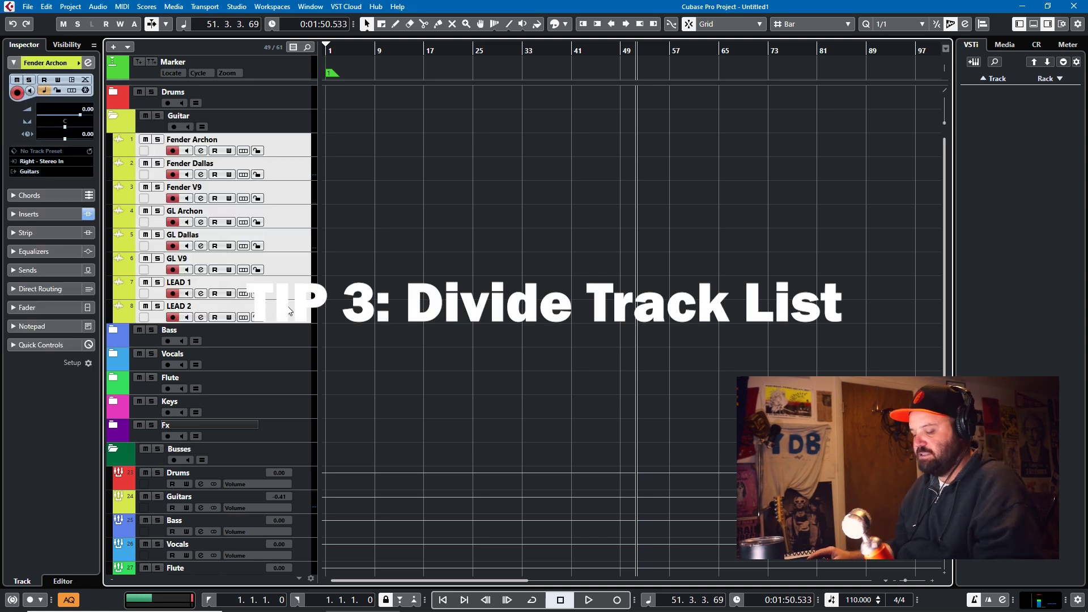
{"action": "left_click", "coordinate": [115, 455]}
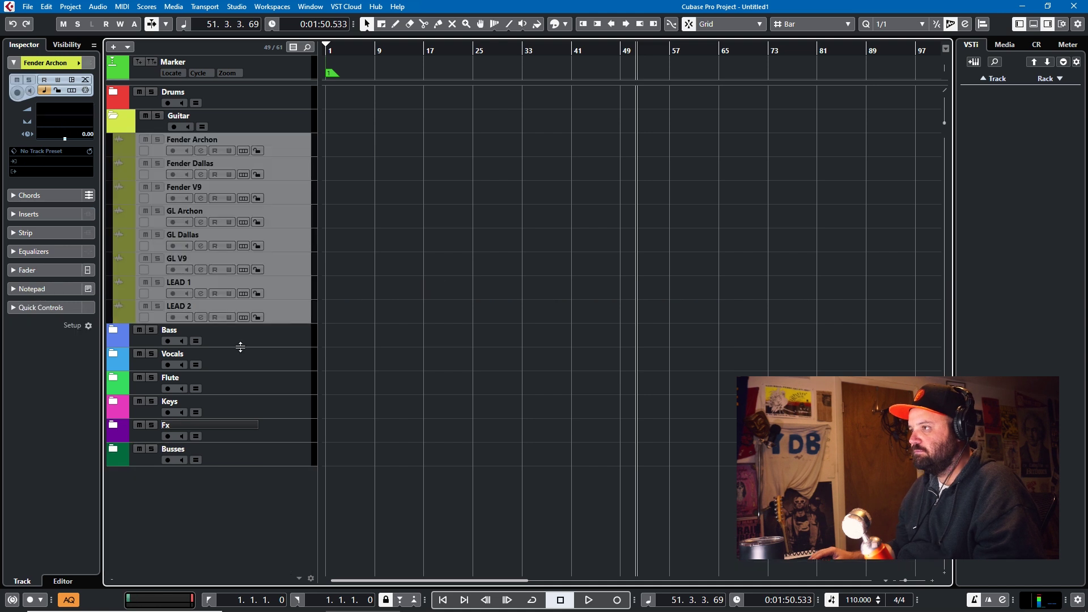
{"action": "left_click", "coordinate": [113, 118]}
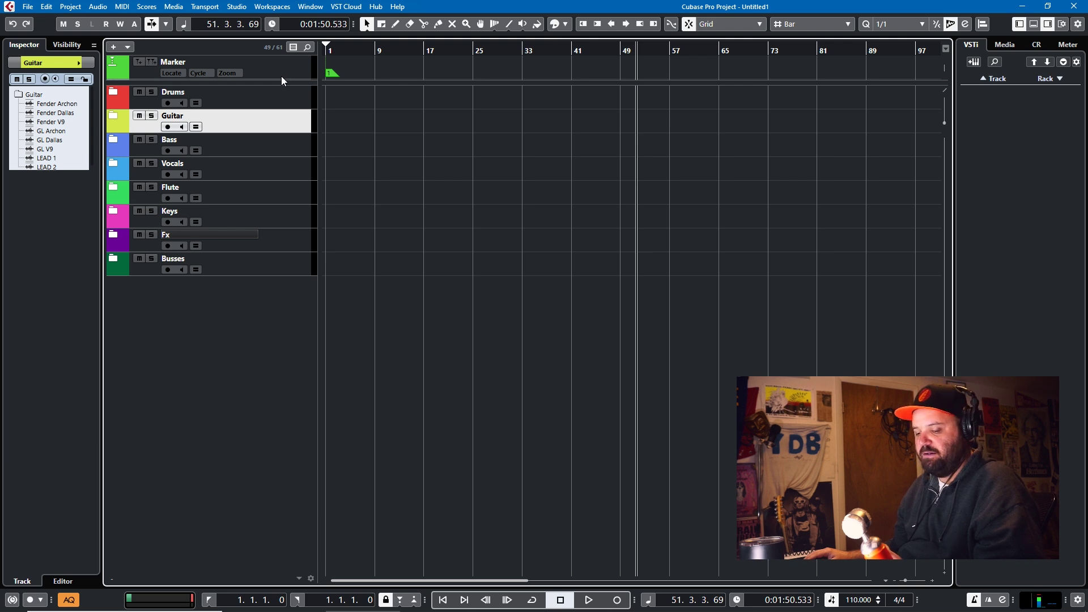
{"action": "key", "text": "Home"}
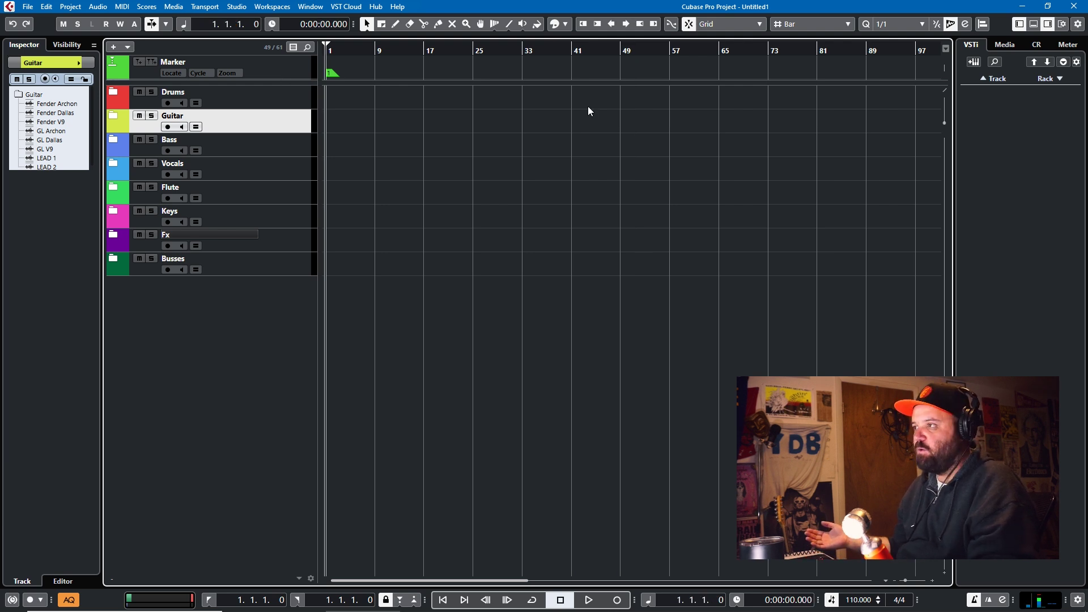
{"action": "left_click", "coordinate": [425, 50]}
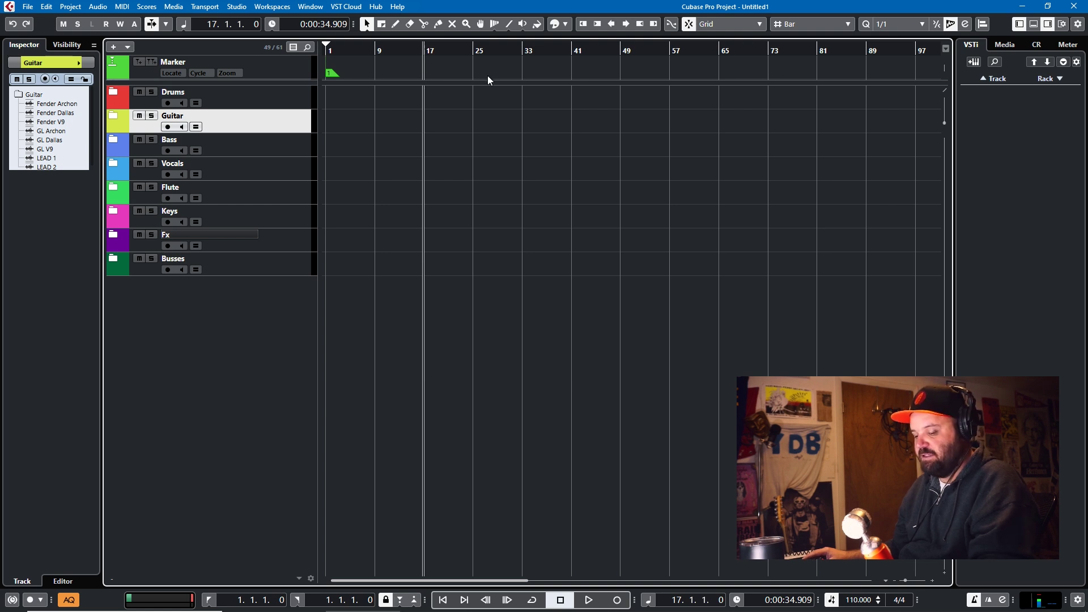
{"action": "key", "text": "Insert"}
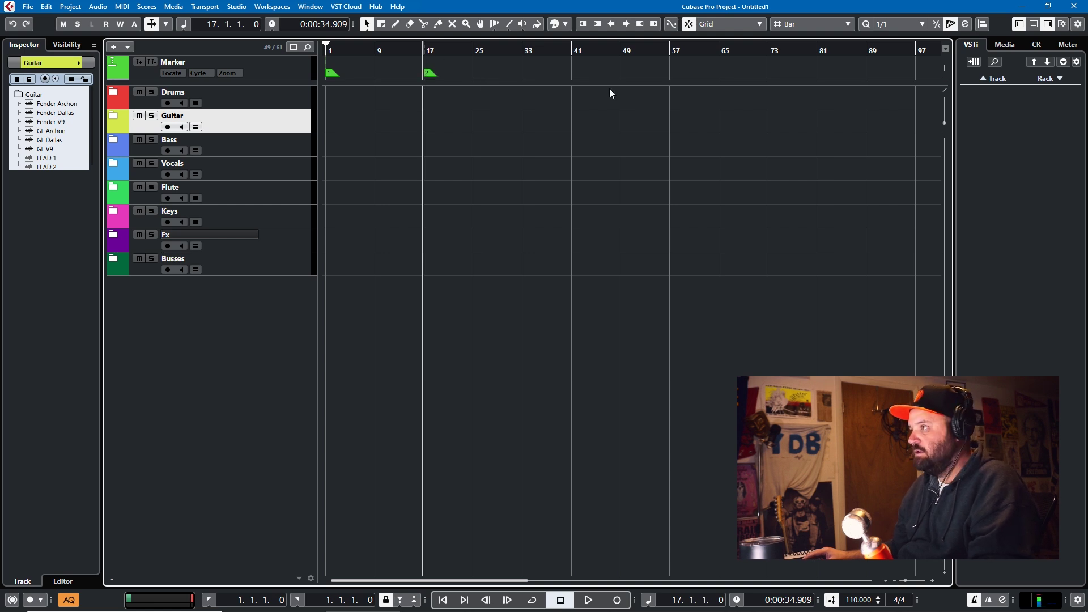
{"action": "left_click", "coordinate": [524, 57]}
{"action": "key", "text": "Insert"}
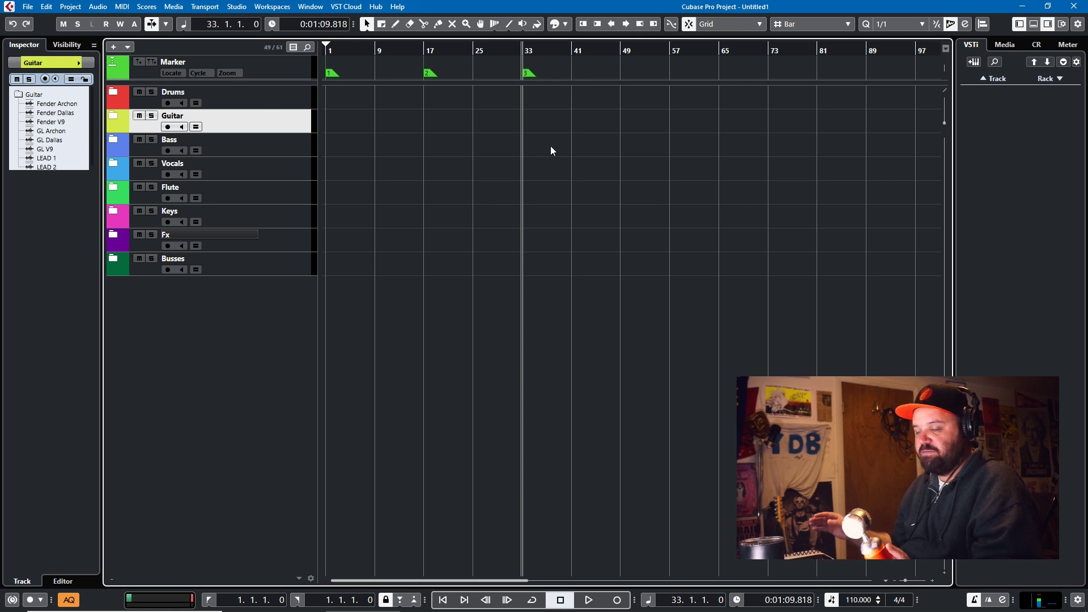
{"action": "key", "text": "Home"}
{"action": "key", "text": "shift+n"}
{"action": "key", "text": "shift+n"}
{"action": "key", "text": "shift+b"}
{"action": "key", "text": "shift+b"}
{"action": "key", "text": "shift+n"}
{"action": "key", "text": "shift+n"}
{"action": "key", "text": "shift+b"}
{"action": "key", "text": "shift+b"}
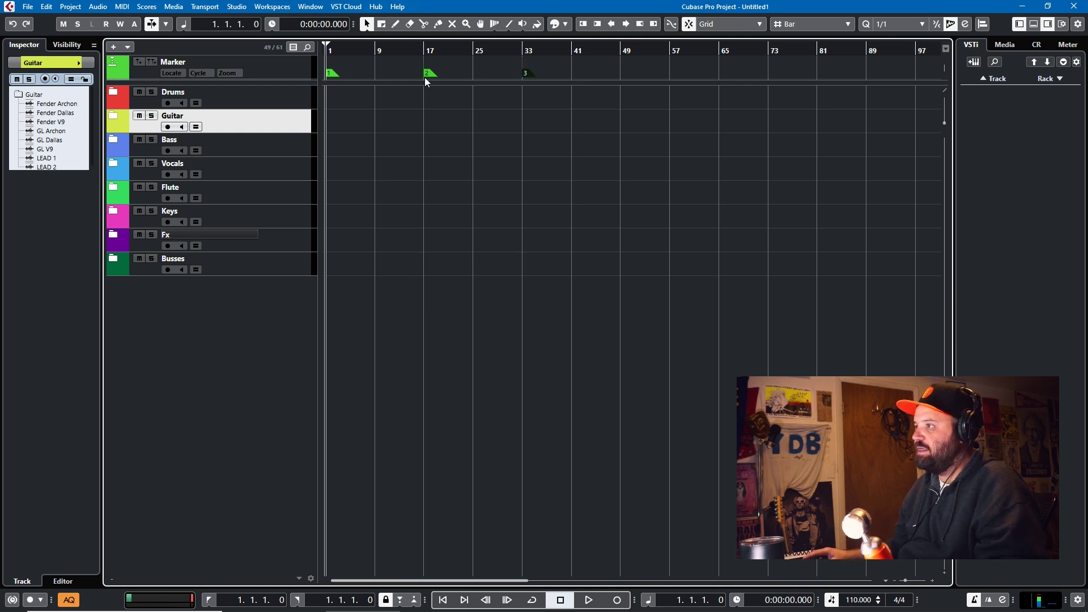
{"action": "key", "text": "Delete"}
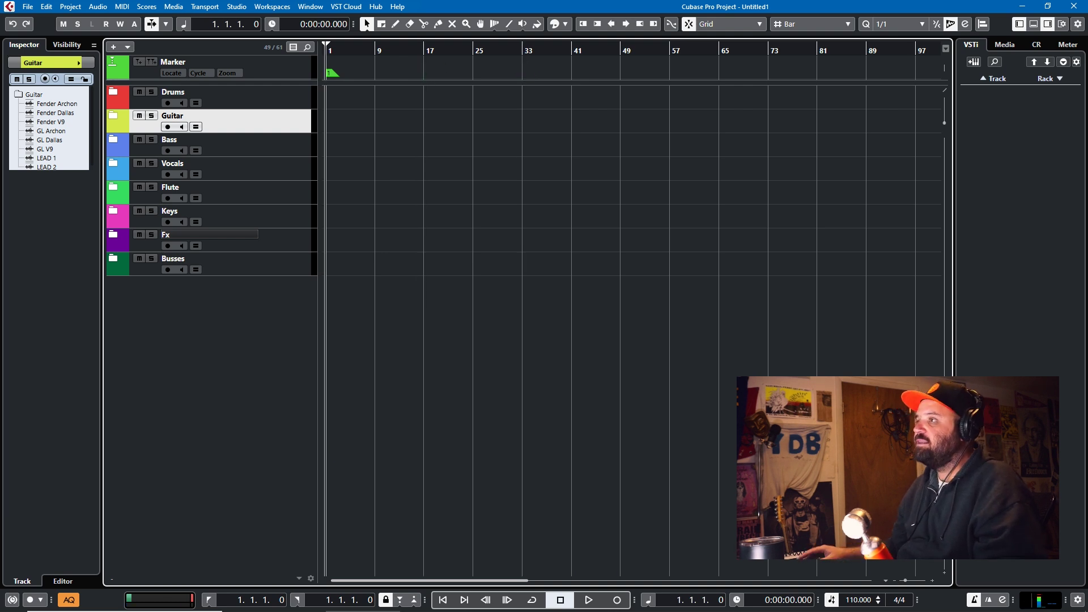
{"action": "left_click", "coordinate": [114, 92]}
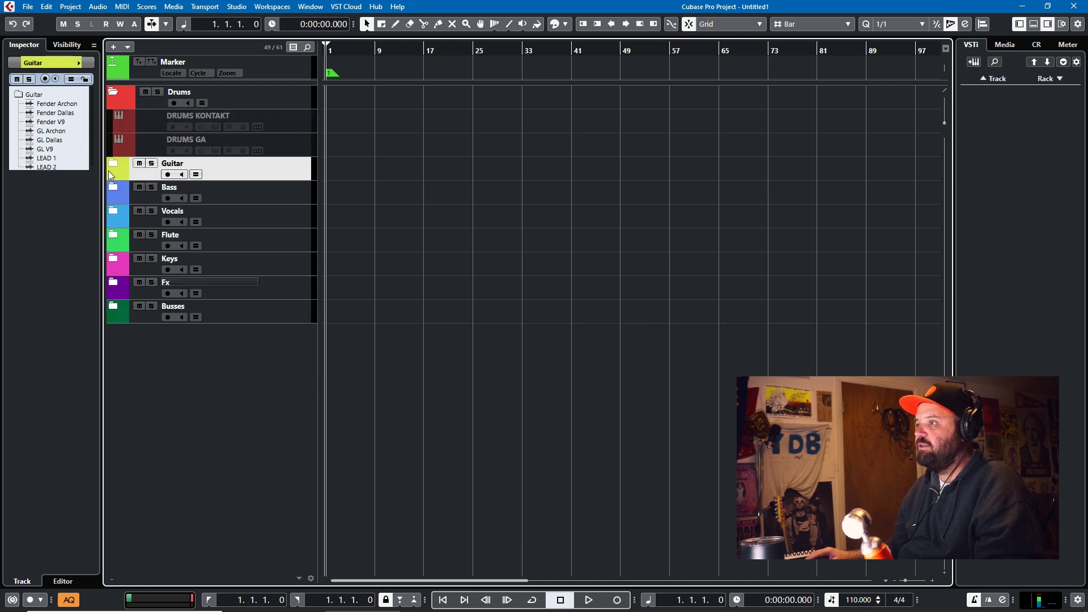
{"action": "left_click", "coordinate": [113, 163]}
{"action": "left_click", "coordinate": [113, 378]}
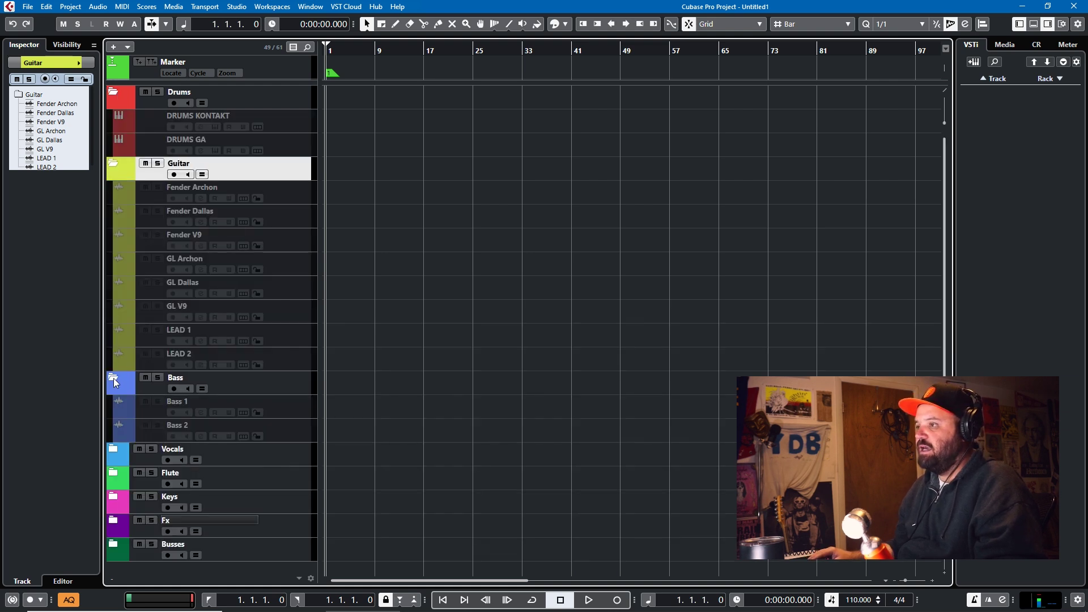
{"action": "left_click", "coordinate": [112, 451]}
{"action": "scroll", "coordinate": [121, 502], "scroll_direction": "down", "scroll_amount": 3}
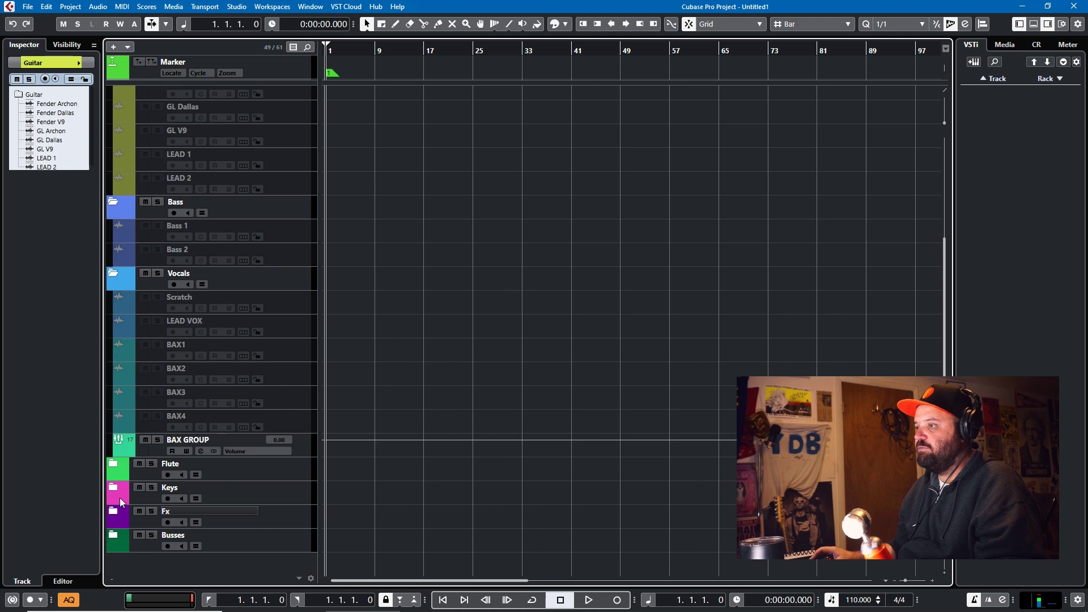
{"action": "left_click", "coordinate": [113, 463]}
{"action": "scroll", "coordinate": [129, 470], "scroll_direction": "down", "scroll_amount": 2}
{"action": "scroll", "coordinate": [134, 453], "scroll_direction": "up", "scroll_amount": 4}
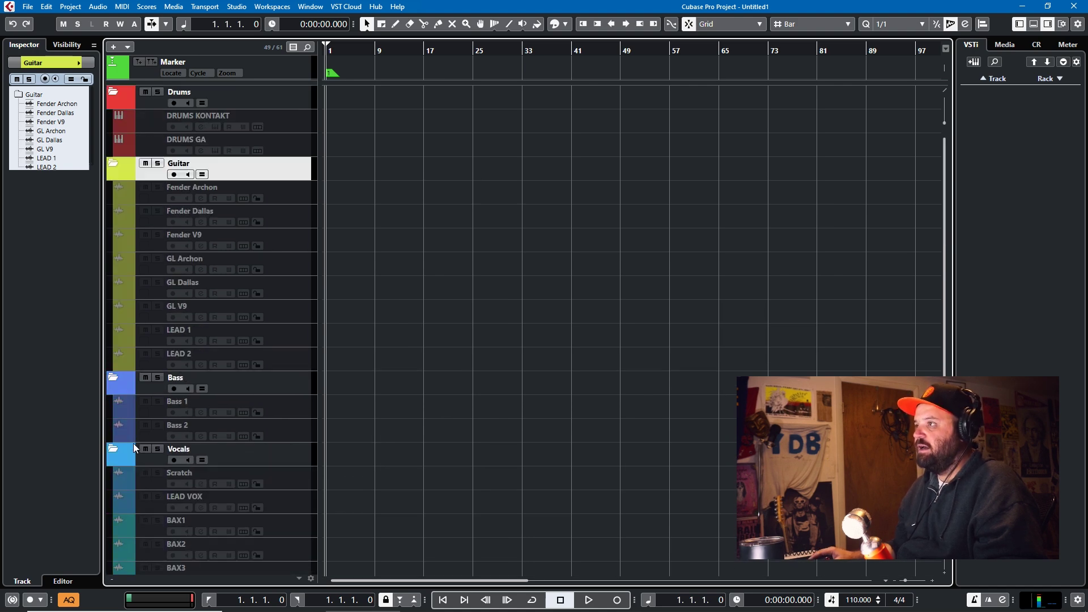
{"action": "scroll", "coordinate": [136, 408], "scroll_direction": "down", "scroll_amount": 3}
{"action": "scroll", "coordinate": [136, 397], "scroll_direction": "up", "scroll_amount": 5}
{"action": "scroll", "coordinate": [134, 397], "scroll_direction": "down", "scroll_amount": 3}
{"action": "scroll", "coordinate": [135, 398], "scroll_direction": "up", "scroll_amount": 3}
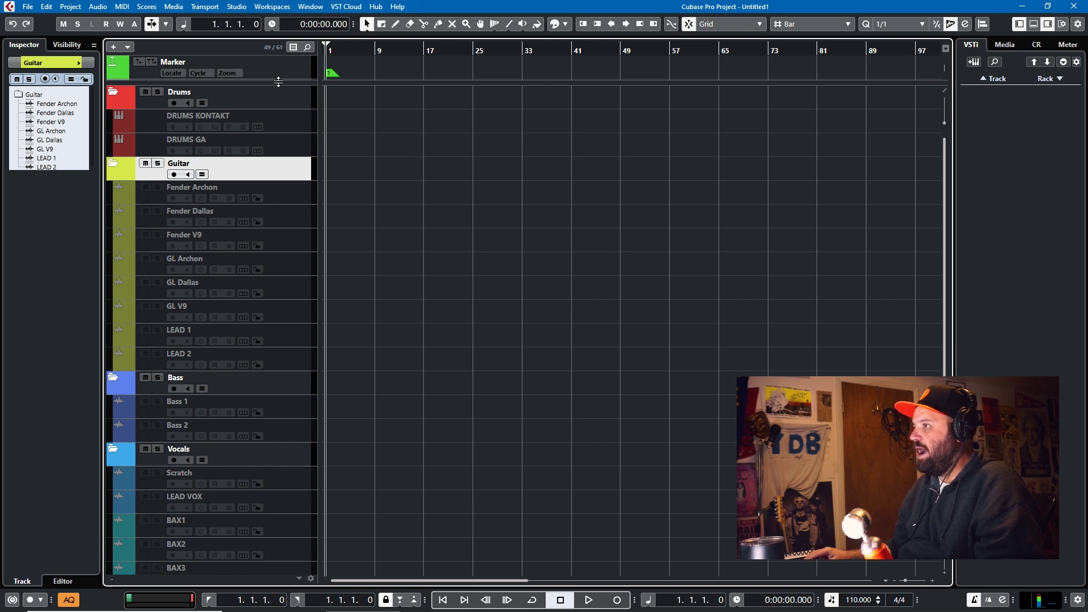
Move the Signature track above Tempo and hide Tempo and Chord from the pinned area
{"action": "left_click_drag", "start_coordinate": [279, 82], "coordinate": [253, 155]}
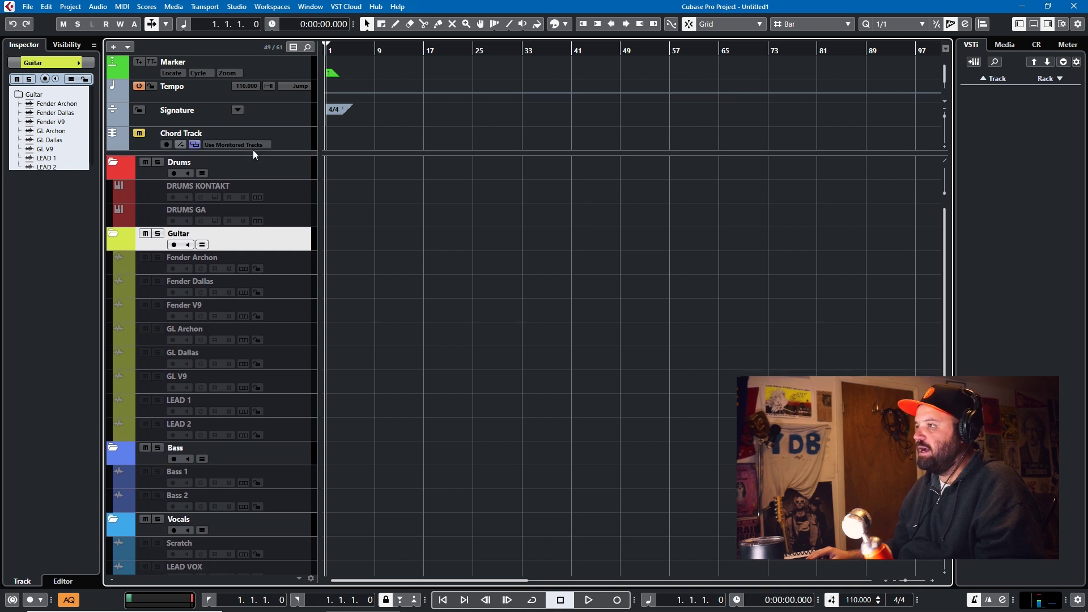
{"action": "left_click", "coordinate": [202, 85]}
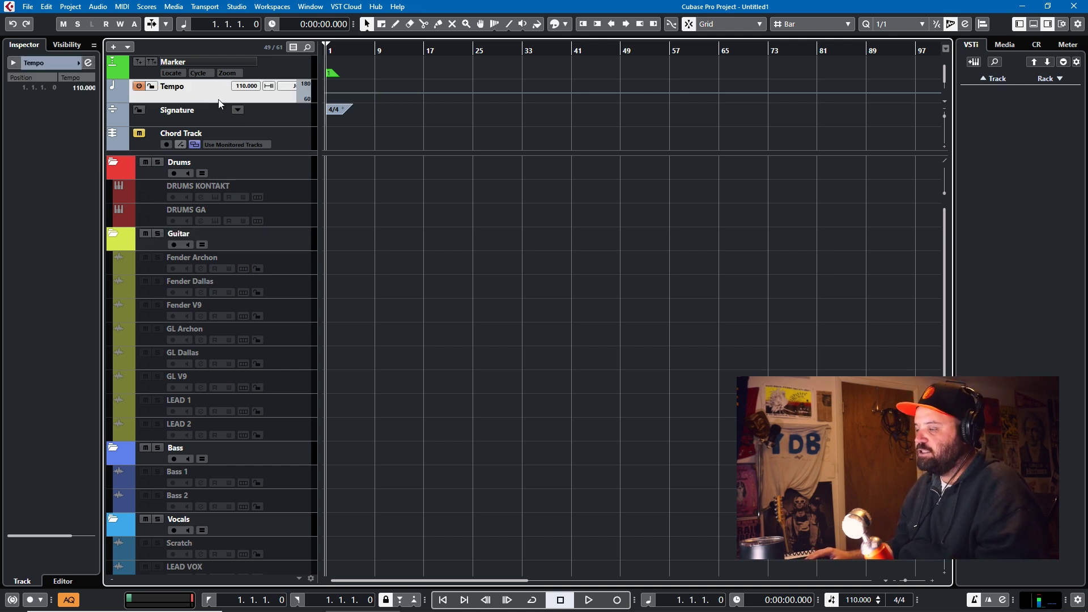
{"action": "left_click", "coordinate": [293, 122]}
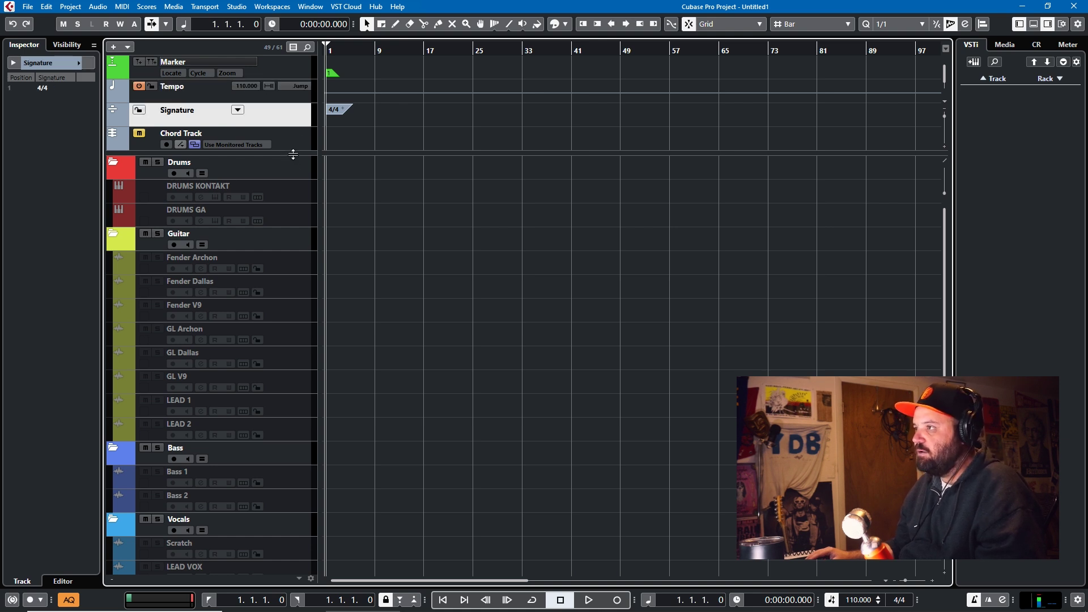
{"action": "left_click_drag", "start_coordinate": [285, 120], "coordinate": [282, 97]}
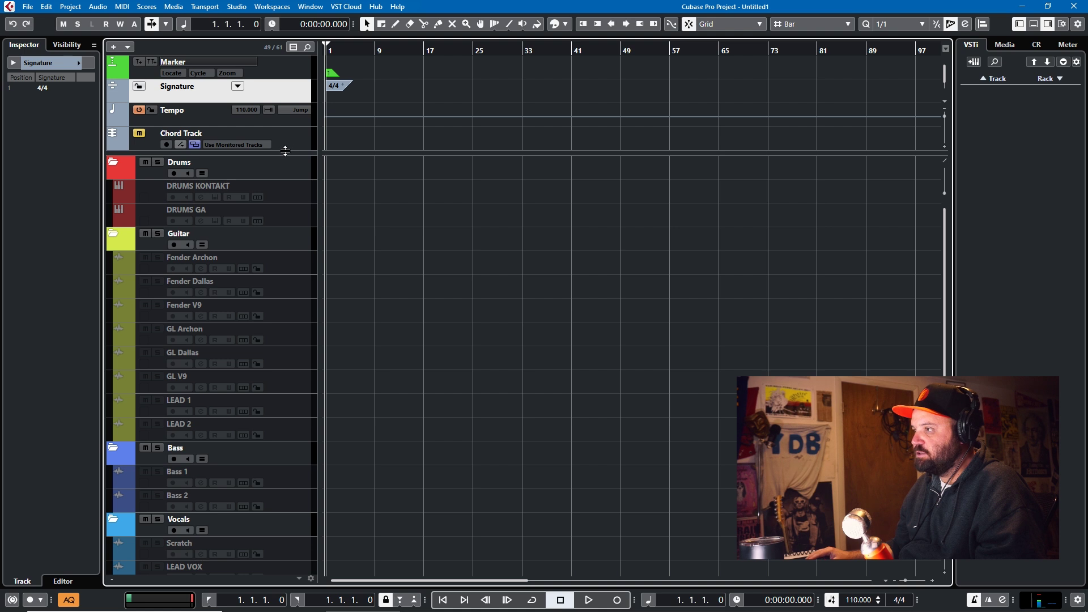
{"action": "left_click_drag", "start_coordinate": [285, 151], "coordinate": [284, 102]}
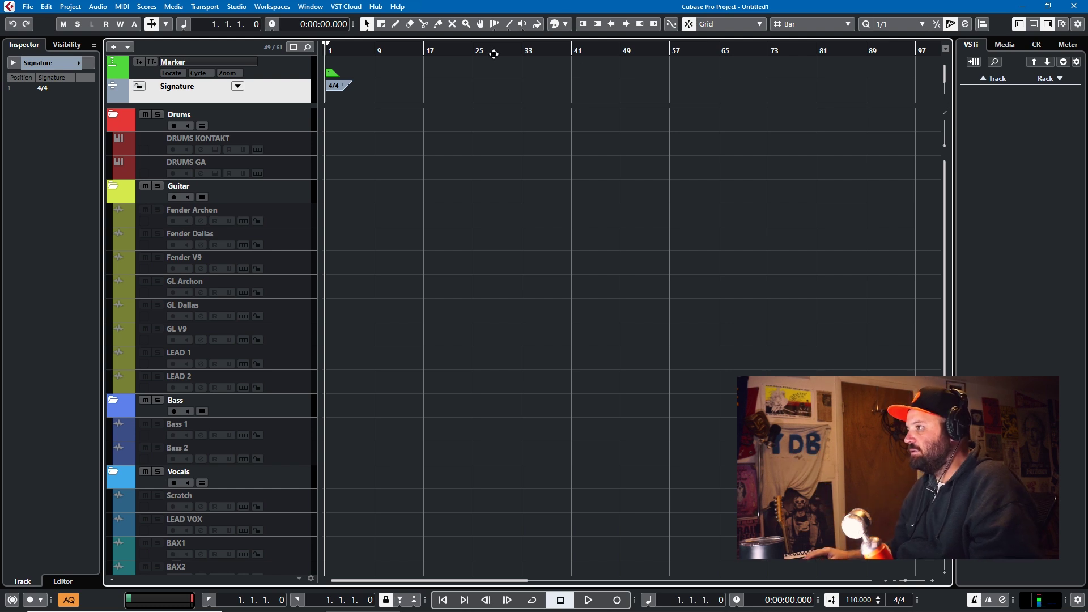
Add a 3/4 time signature change at bar 33 on the Signature track
{"action": "left_click", "coordinate": [527, 86], "text": "alt"}
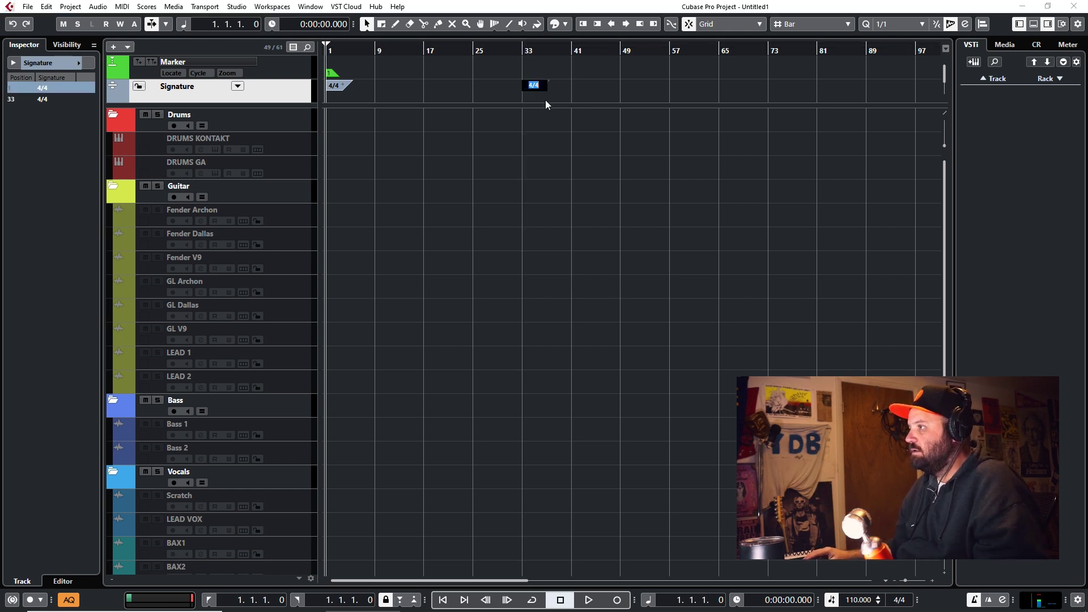
{"action": "type", "text": "3/4"}
{"action": "key", "text": "Return"}
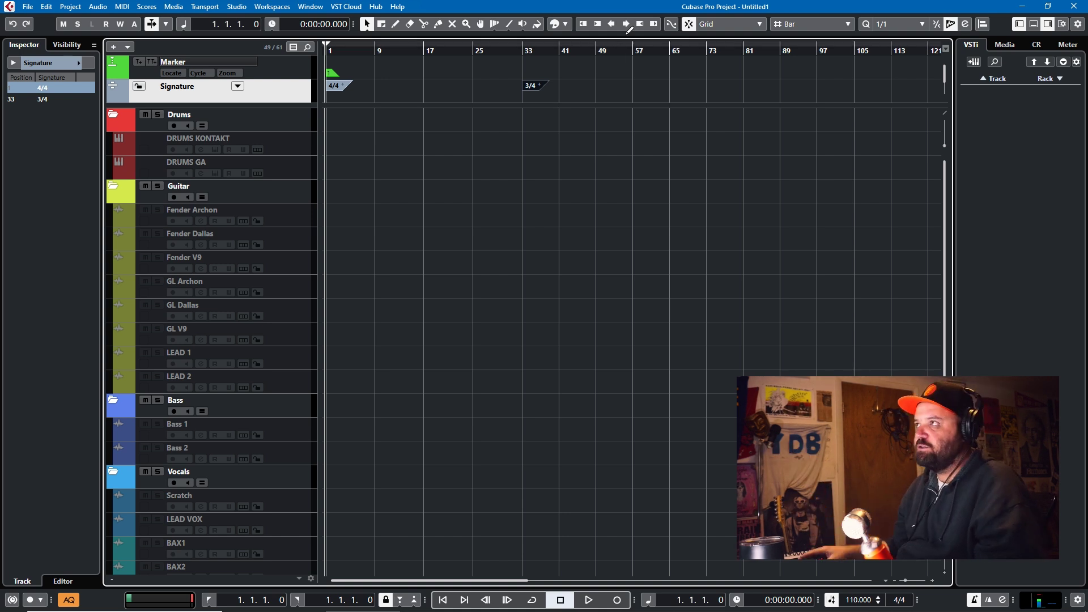
{"action": "scroll", "coordinate": [226, 216], "scroll_direction": "down", "scroll_amount": 5}
{"action": "scroll", "coordinate": [219, 216], "scroll_direction": "up", "scroll_amount": 5}
{"action": "scroll", "coordinate": [218, 214], "scroll_direction": "down", "scroll_amount": 1}
{"action": "scroll", "coordinate": [214, 204], "scroll_direction": "up", "scroll_amount": 1}
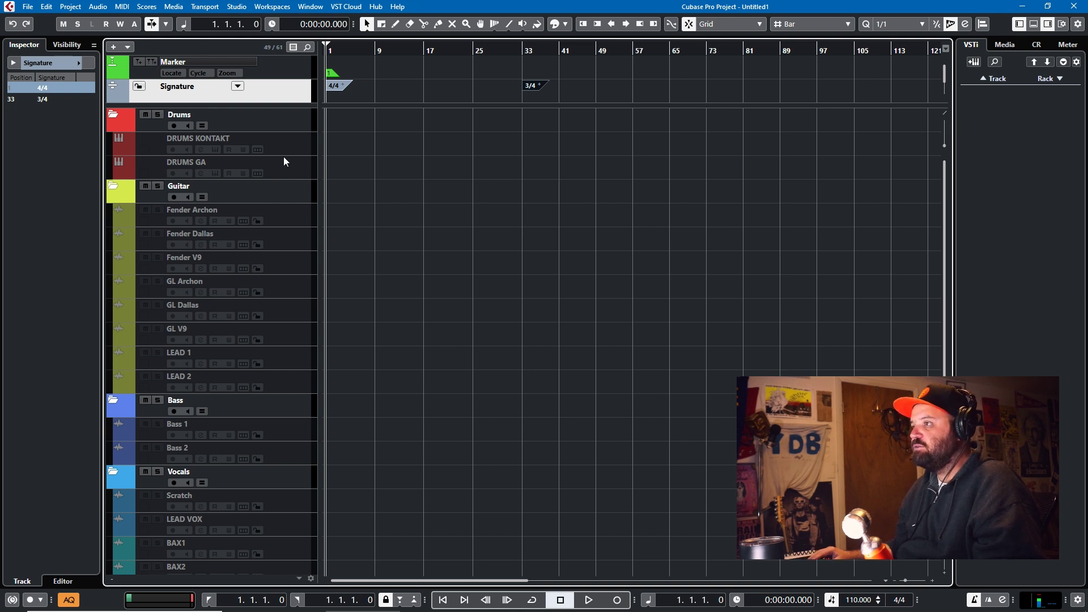
Resize the pinned global-track zone so only the Marker track remains above the Drums folder
{"action": "mouse_move", "coordinate": [258, 121]}
{"action": "left_mouse_down"}
{"action": "mouse_move", "coordinate": [263, 90]}
{"action": "mouse_move", "coordinate": [263, 120]}
{"action": "mouse_move", "coordinate": [261, 105]}
{"action": "mouse_move", "coordinate": [296, 144]}
{"action": "left_mouse_up"}
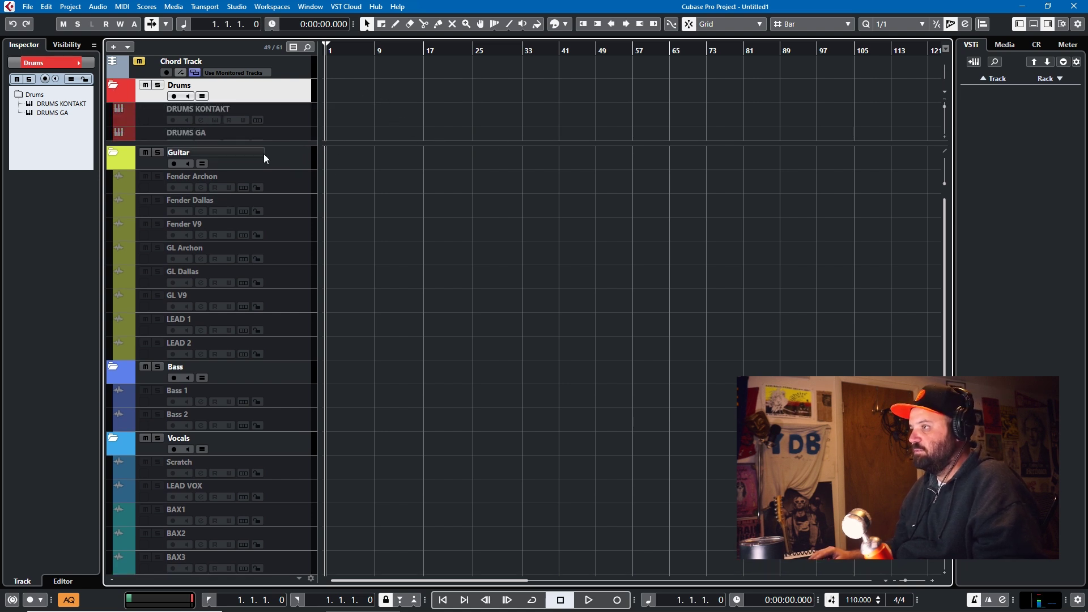
{"action": "left_click_drag", "start_coordinate": [268, 141], "coordinate": [280, 122]}
{"action": "scroll", "coordinate": [271, 165], "scroll_direction": "down", "scroll_amount": 5}
{"action": "scroll", "coordinate": [272, 164], "scroll_direction": "up", "scroll_amount": 2}
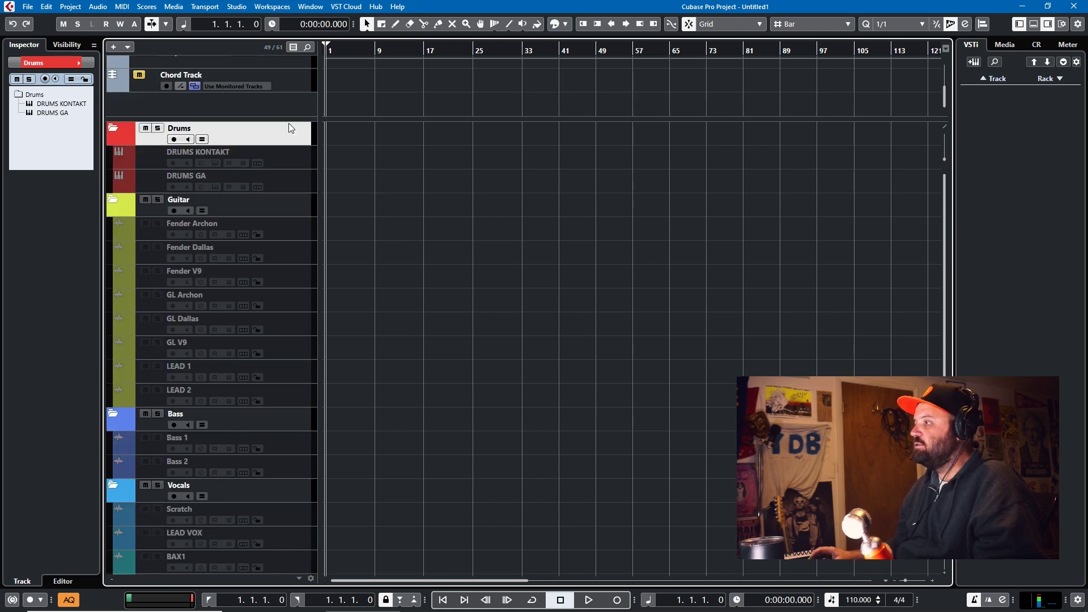
{"action": "mouse_move", "coordinate": [281, 117]}
{"action": "left_mouse_down"}
{"action": "mouse_move", "coordinate": [272, 68]}
{"action": "mouse_move", "coordinate": [269, 82]}
{"action": "left_mouse_up"}
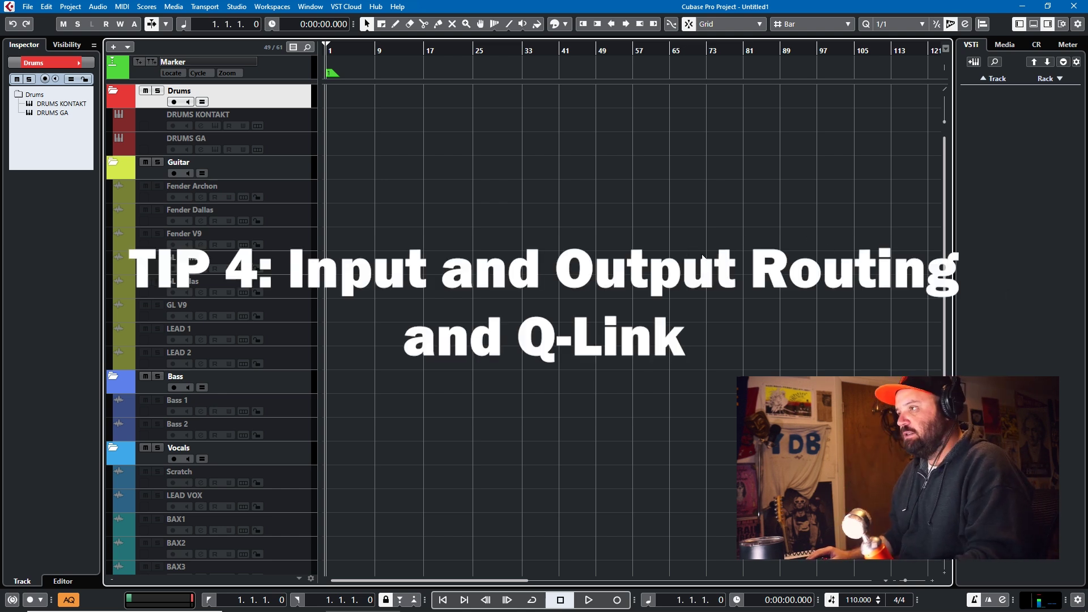
Select the Scratch track and check its channel routing in the MixConsole without changing it
{"action": "key", "text": "F3"}
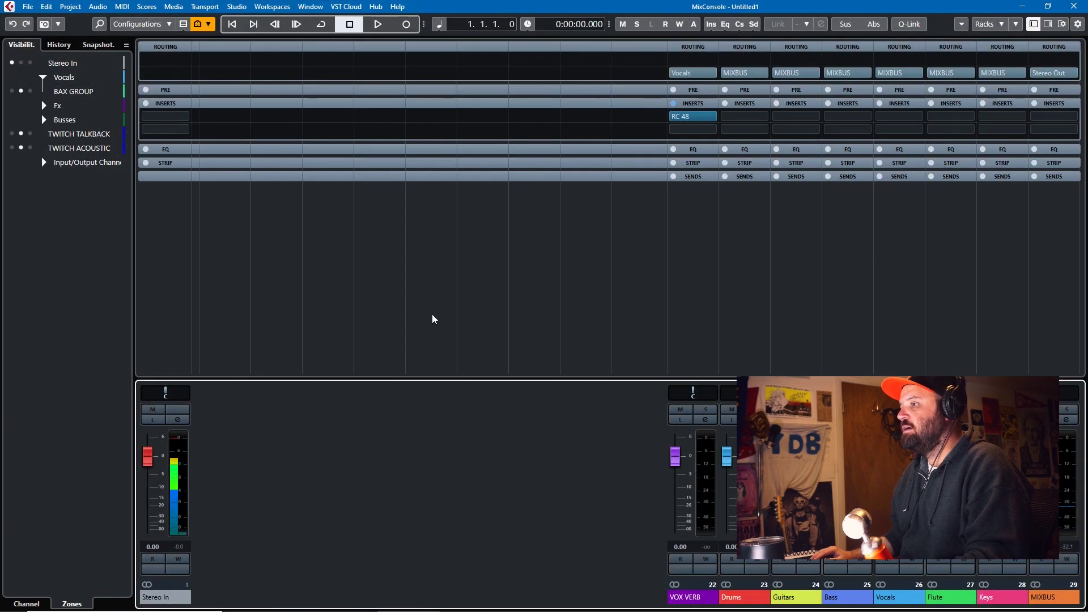
{"action": "key", "text": "F3"}
{"action": "left_click", "coordinate": [294, 481]}
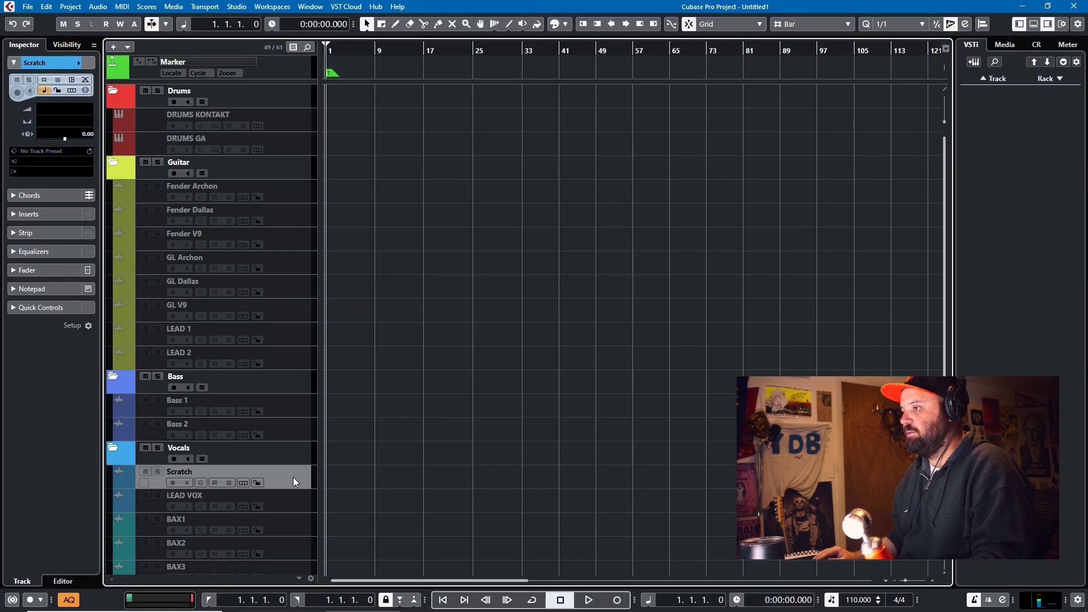
{"action": "left_click", "coordinate": [293, 470]}
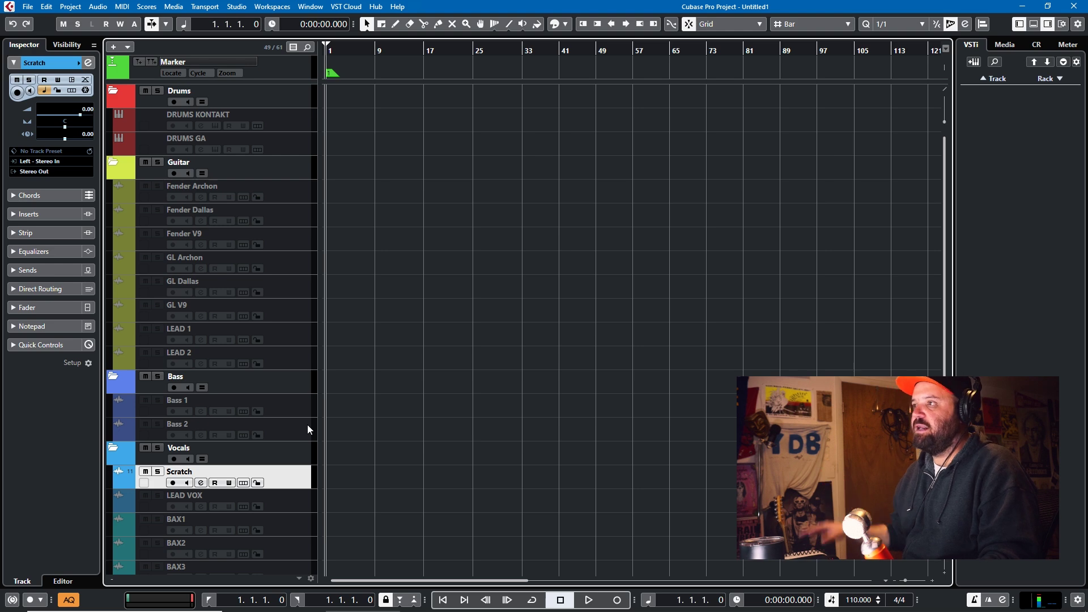
{"action": "key", "text": "F3"}
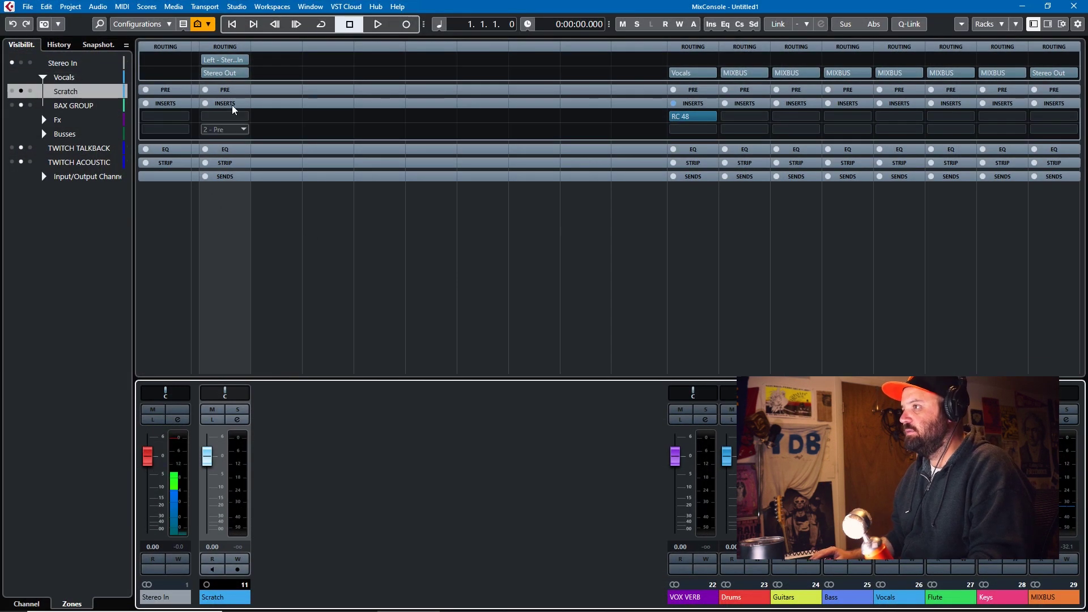
{"action": "left_click", "coordinate": [221, 59]}
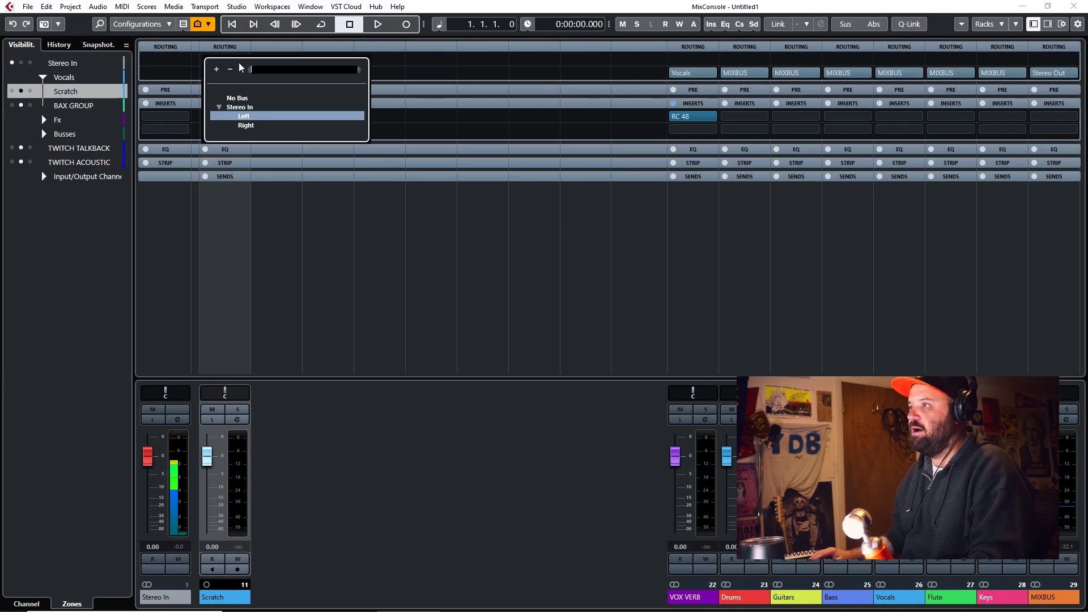
{"action": "left_click", "coordinate": [373, 305]}
{"action": "key", "text": "F3"}
Select the Fender Archon and Fender Dallas guitar tracks and enable them
{"action": "left_click", "coordinate": [280, 192]}
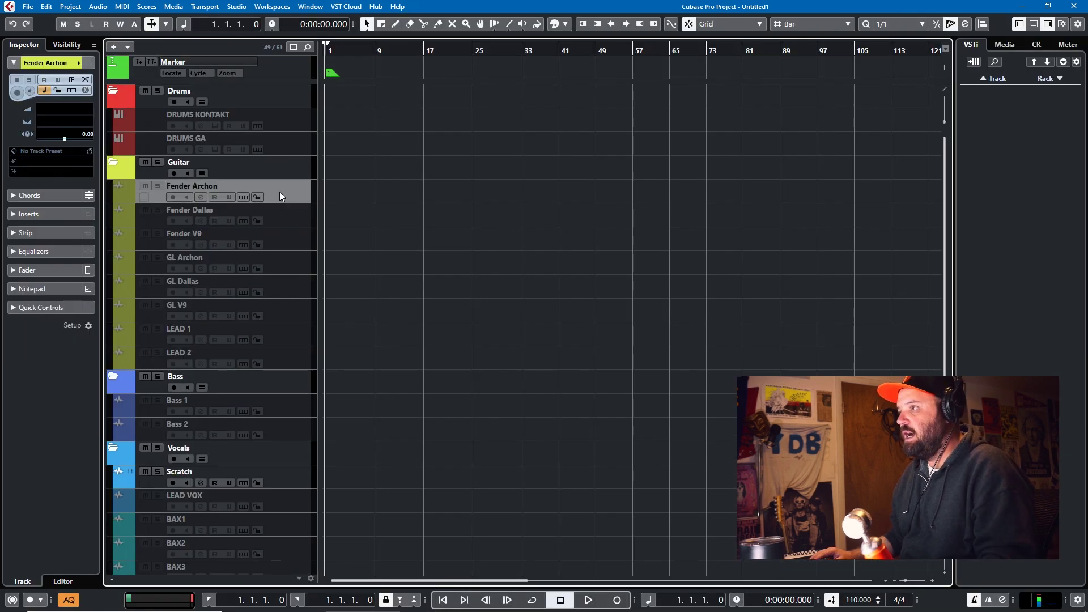
{"action": "left_click", "coordinate": [299, 215], "text": "shift"}
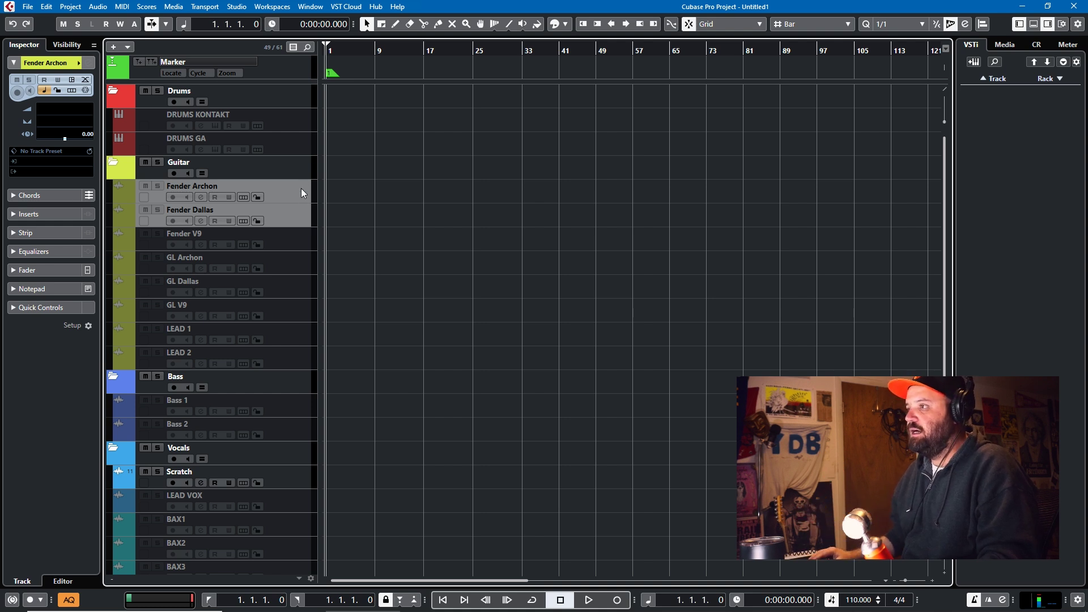
{"action": "key", "text": "Down"}
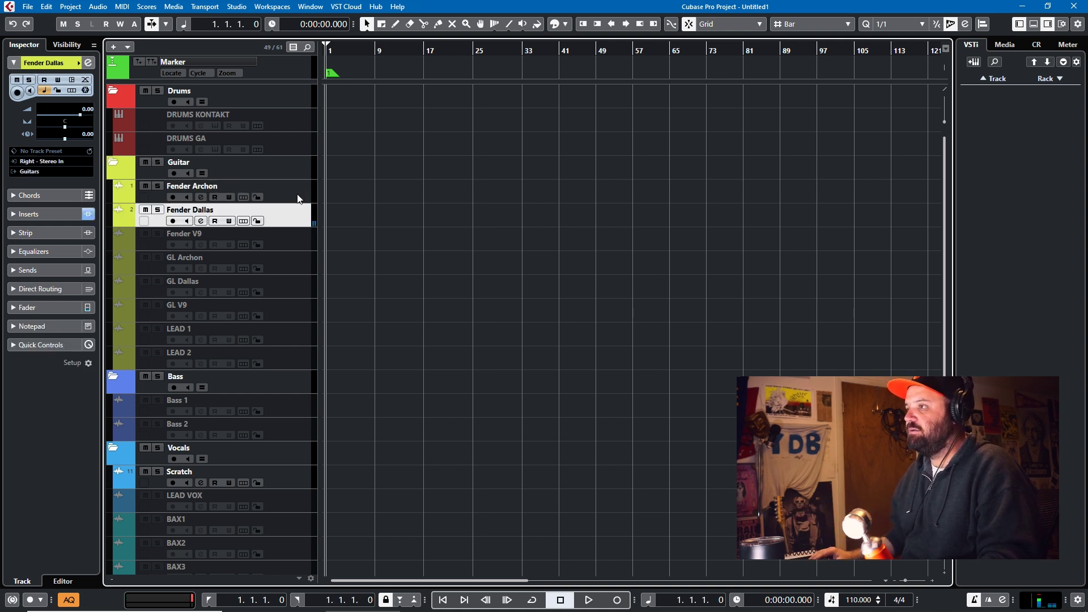
In the MixConsole, select the Fender Archon, Fender Dallas and Scratch channels
{"action": "key", "text": "F3"}
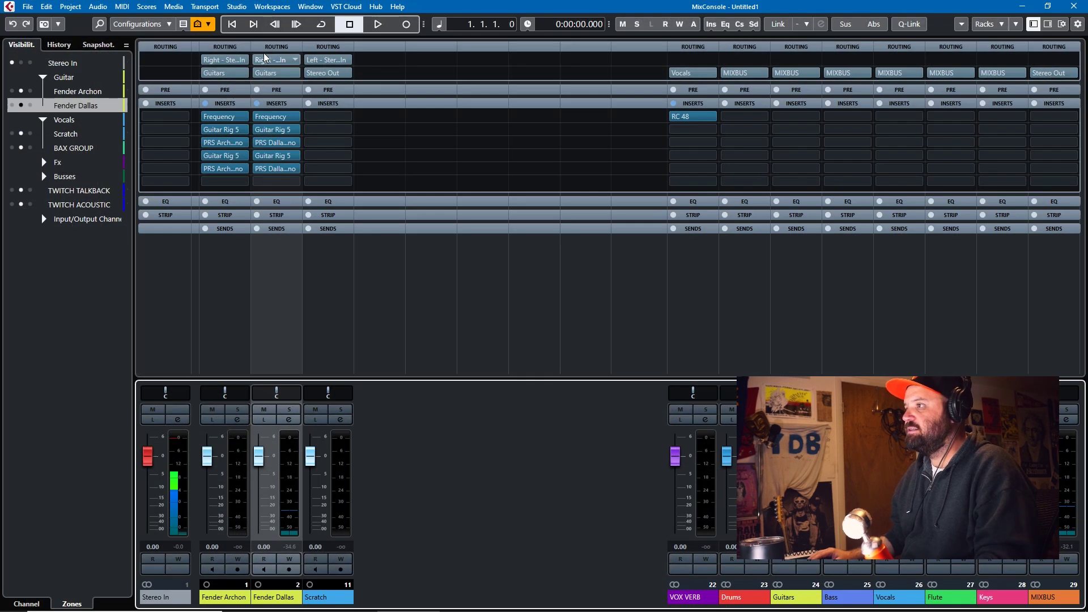
{"action": "left_click", "coordinate": [207, 269]}
{"action": "left_click", "coordinate": [256, 284]}
{"action": "left_click", "coordinate": [228, 284], "text": "ctrl"}
{"action": "left_click", "coordinate": [319, 264]}
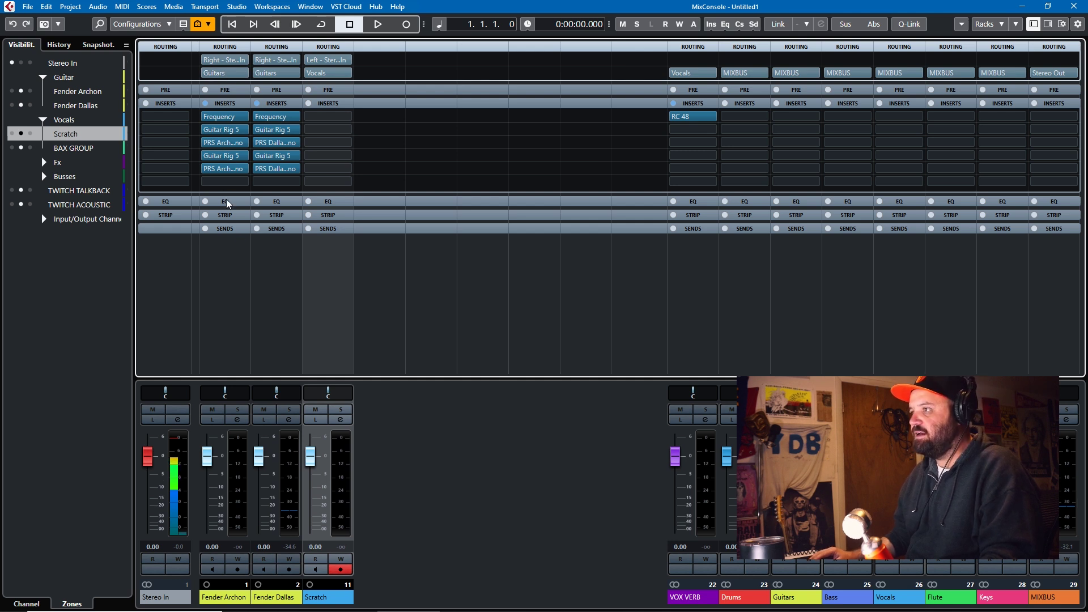
Select the guitar tracks from Fender V9 through LEAD 2, widening the selection to Fender Archon
{"action": "key", "text": "F3"}
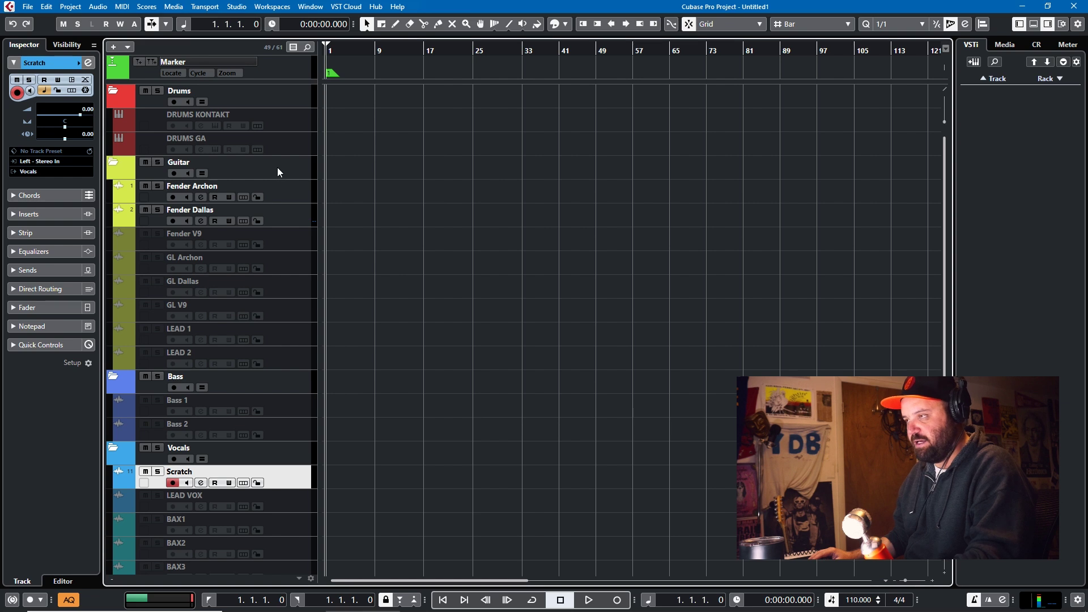
{"action": "left_click", "coordinate": [280, 248]}
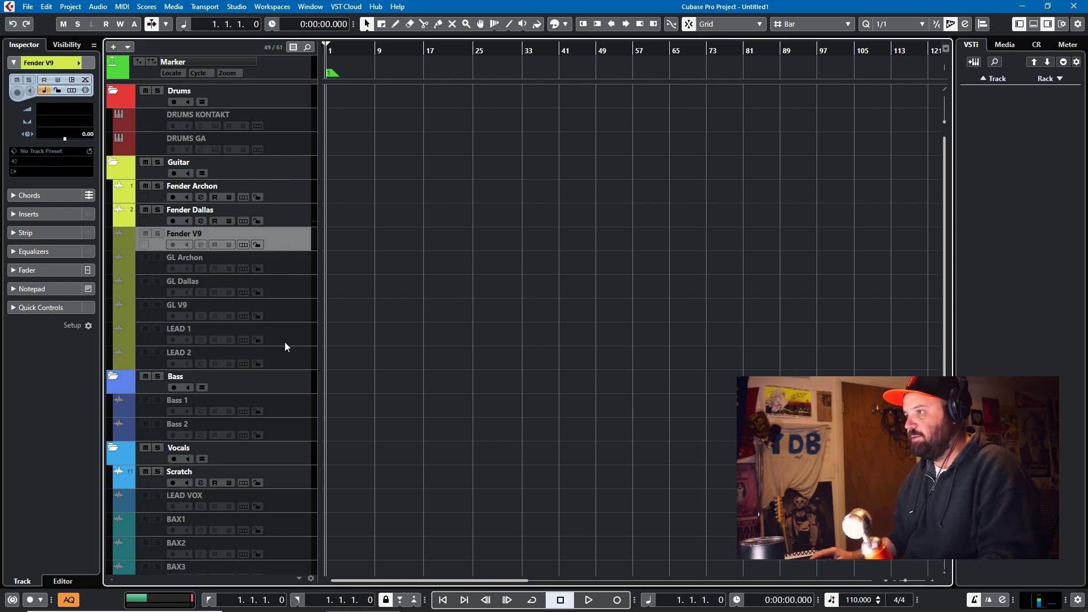
{"action": "left_click", "coordinate": [288, 363], "text": "shift"}
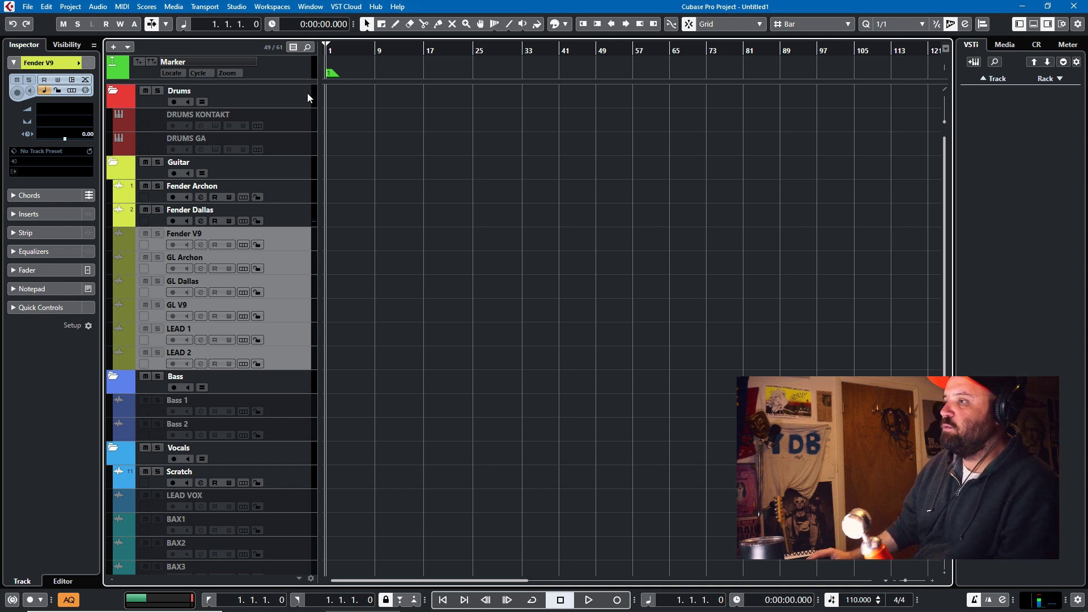
{"action": "left_click", "coordinate": [299, 203]}
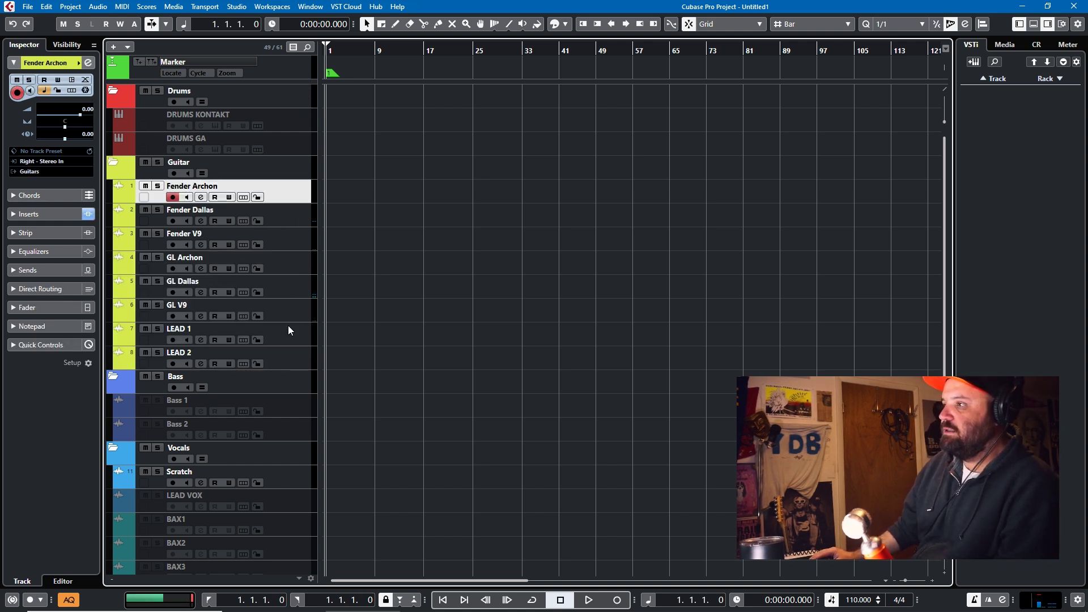
{"action": "left_click", "coordinate": [290, 349], "text": "shift"}
Q-Link all eight guitar channels, route their outputs to Vocals, and open the Low-Cut value
{"action": "key", "text": "F3"}
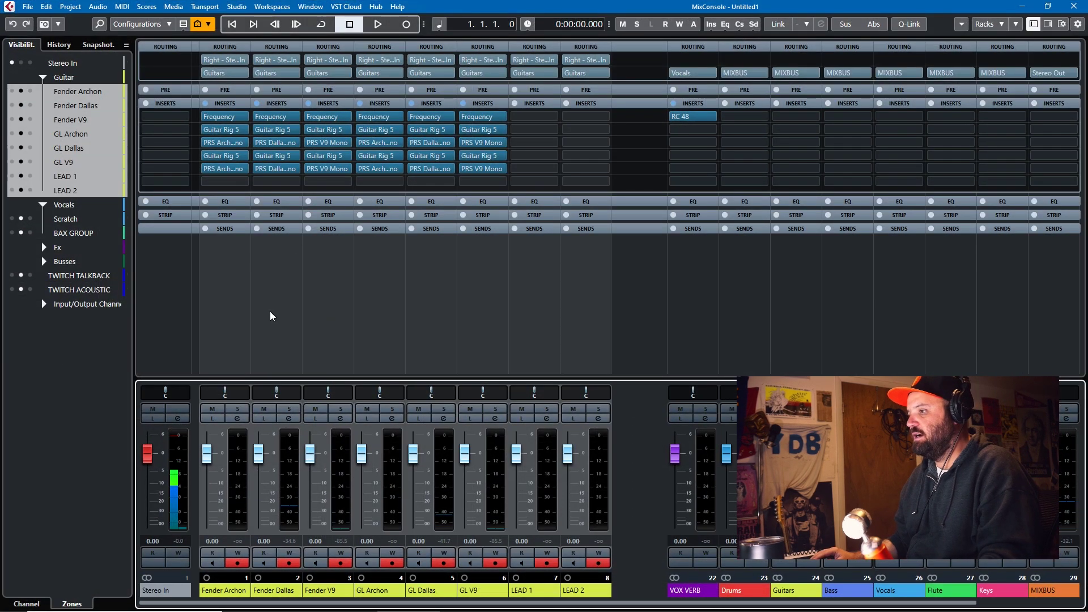
{"action": "left_click", "coordinate": [226, 303]}
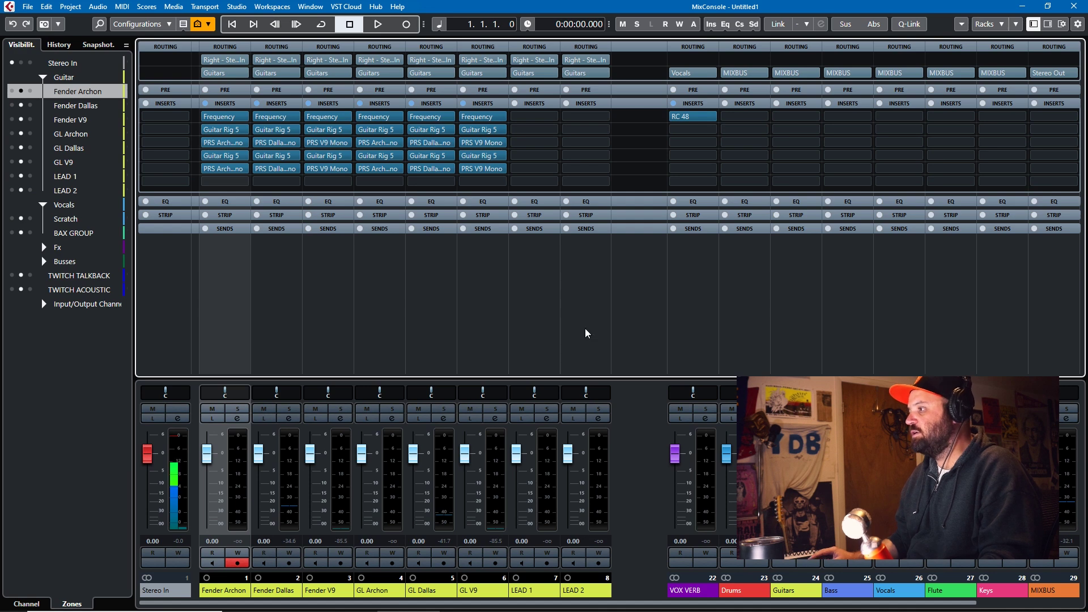
{"action": "key", "text": "ctrl+a"}
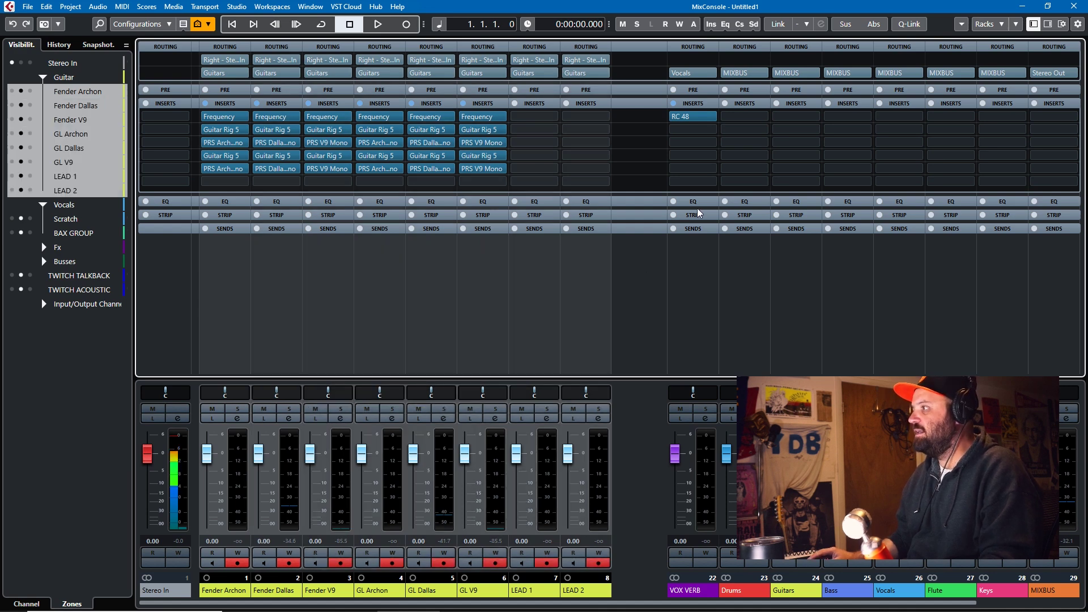
{"action": "left_click", "coordinate": [909, 23]}
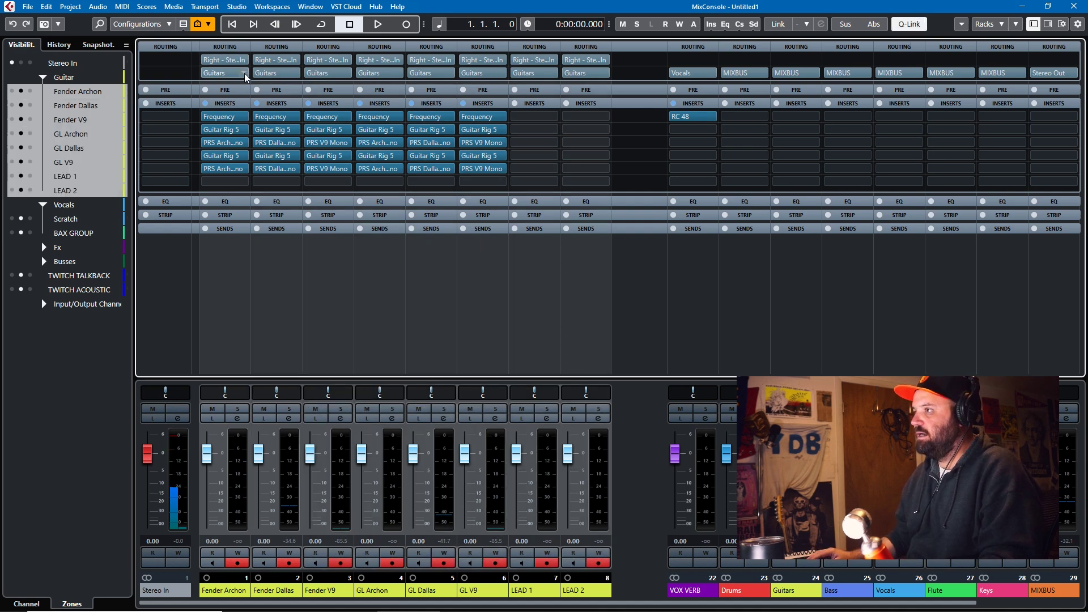
{"action": "left_click", "coordinate": [224, 72]}
{"action": "left_click", "coordinate": [240, 192]}
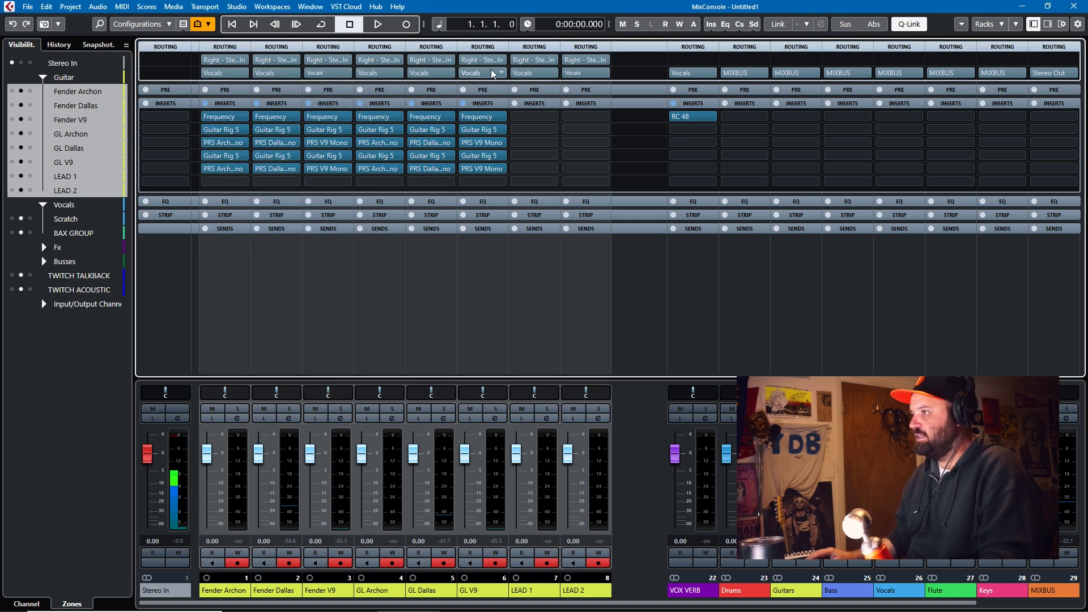
{"action": "left_click", "coordinate": [225, 89]}
{"action": "double_click", "coordinate": [224, 134]}
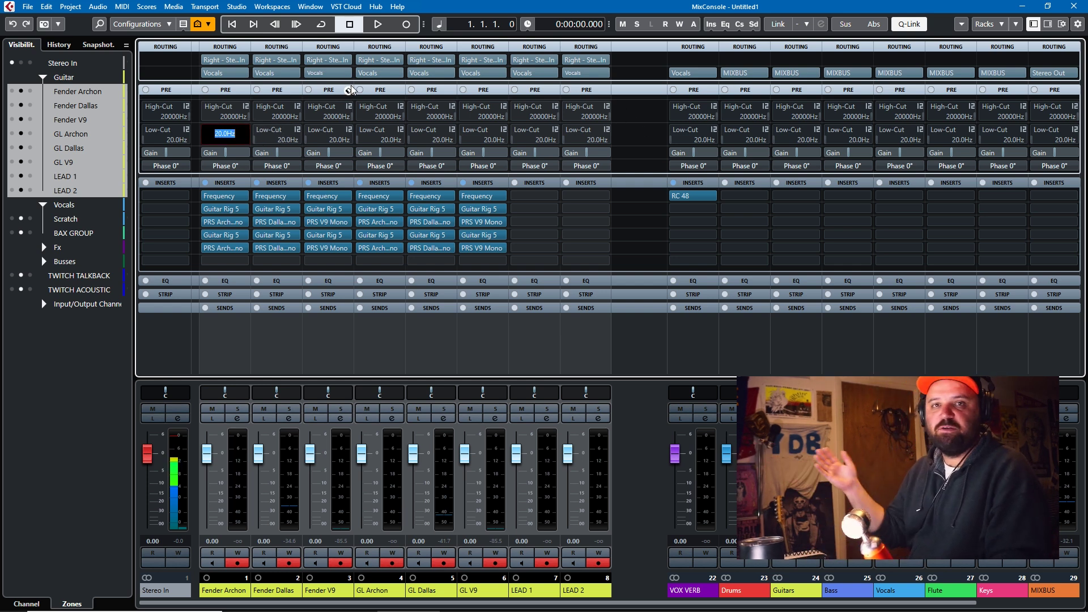
Set a 60 Hz low-cut on the linked guitar channels and route their outputs back to Guitars
{"action": "type", "text": "60"}
{"action": "key", "text": "Return"}
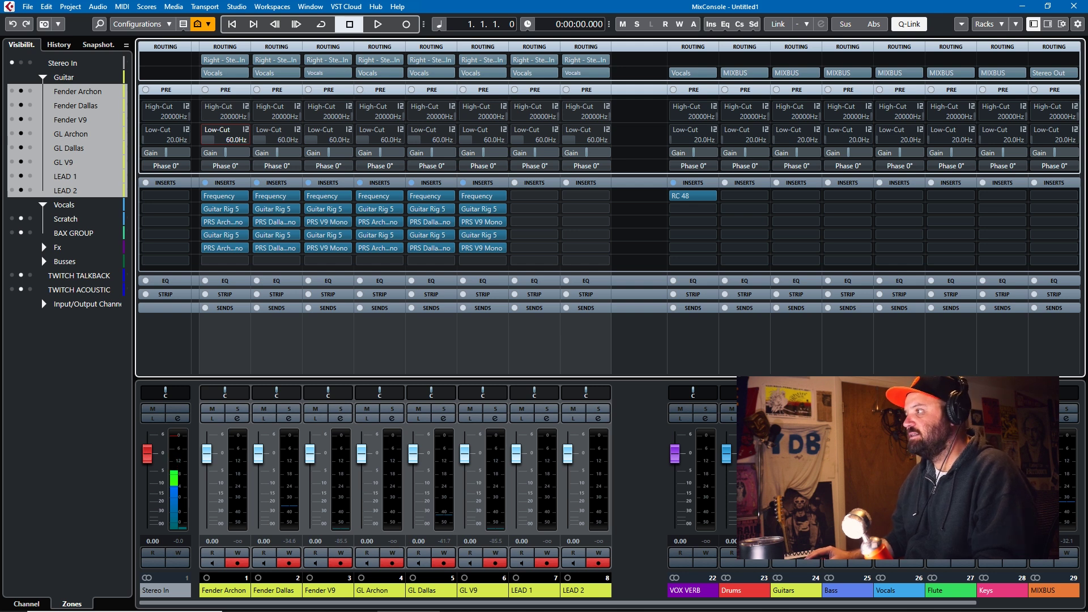
{"action": "left_click", "coordinate": [909, 25]}
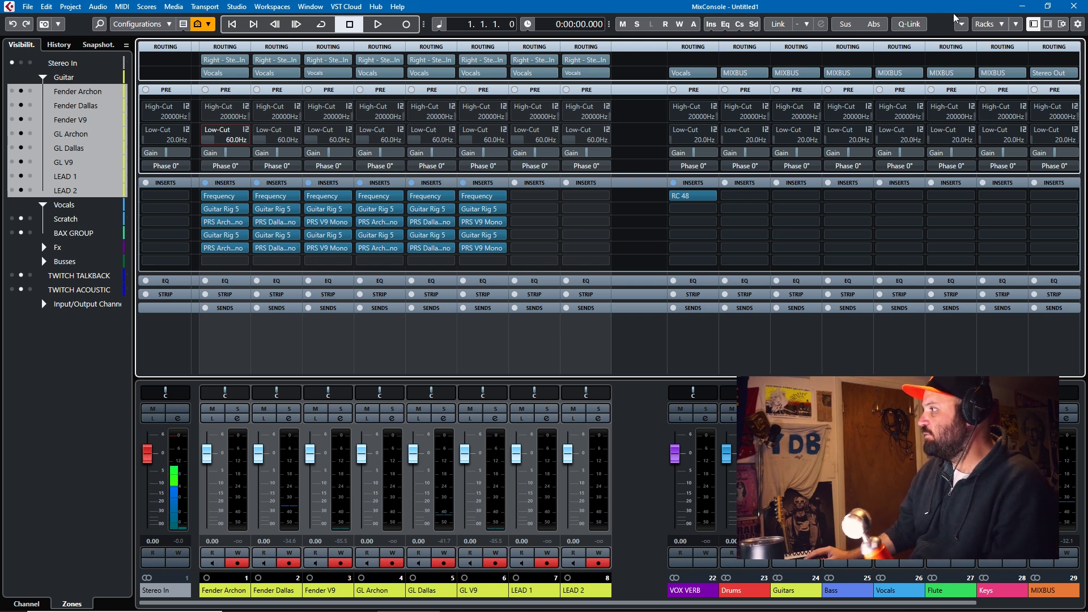
{"action": "left_click", "coordinate": [910, 23]}
{"action": "left_click", "coordinate": [346, 74]}
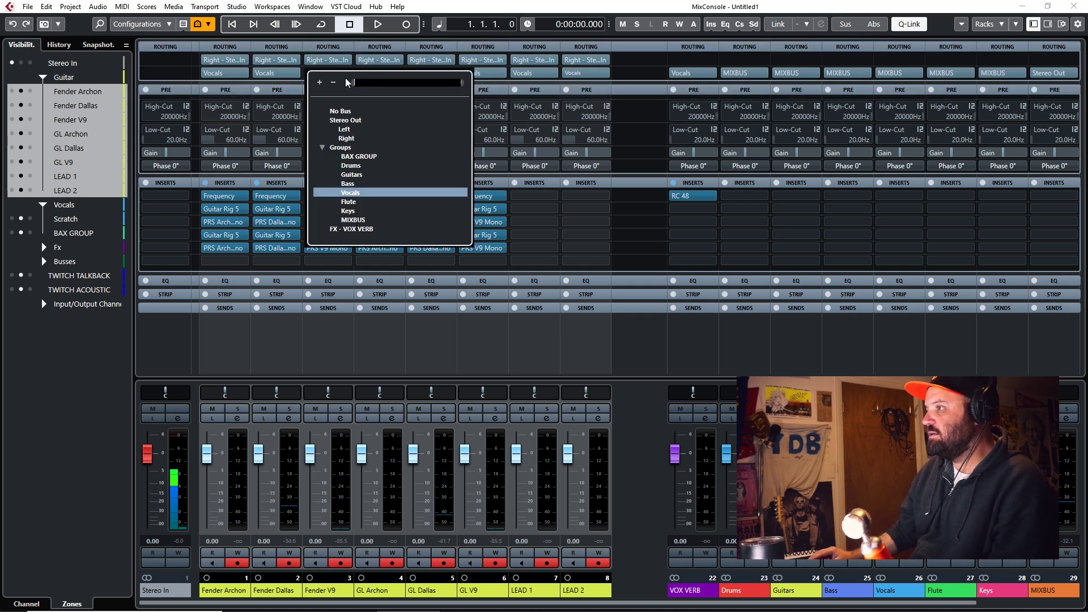
{"action": "left_click", "coordinate": [346, 175]}
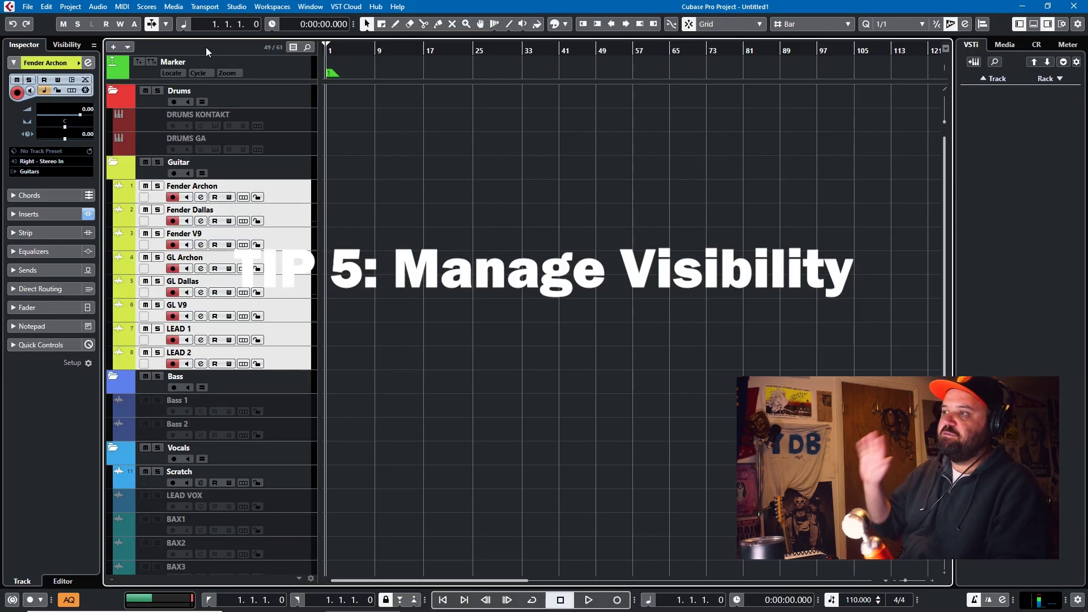
Collapse and re-expand the Guitar folder, then bring up the MixConsole with F3
{"action": "left_click", "coordinate": [116, 164]}
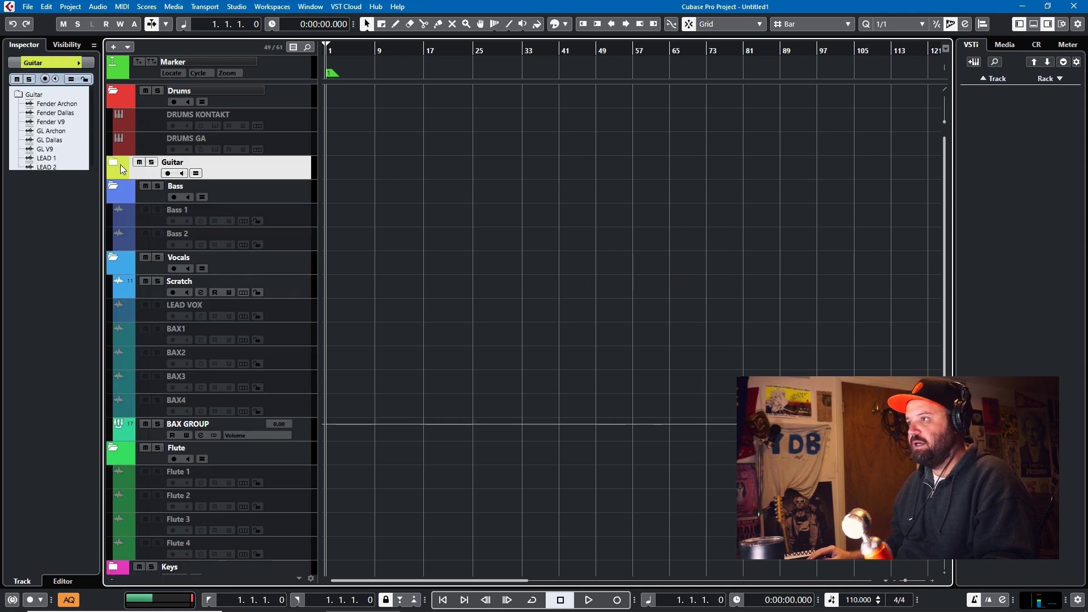
{"action": "left_click", "coordinate": [115, 162]}
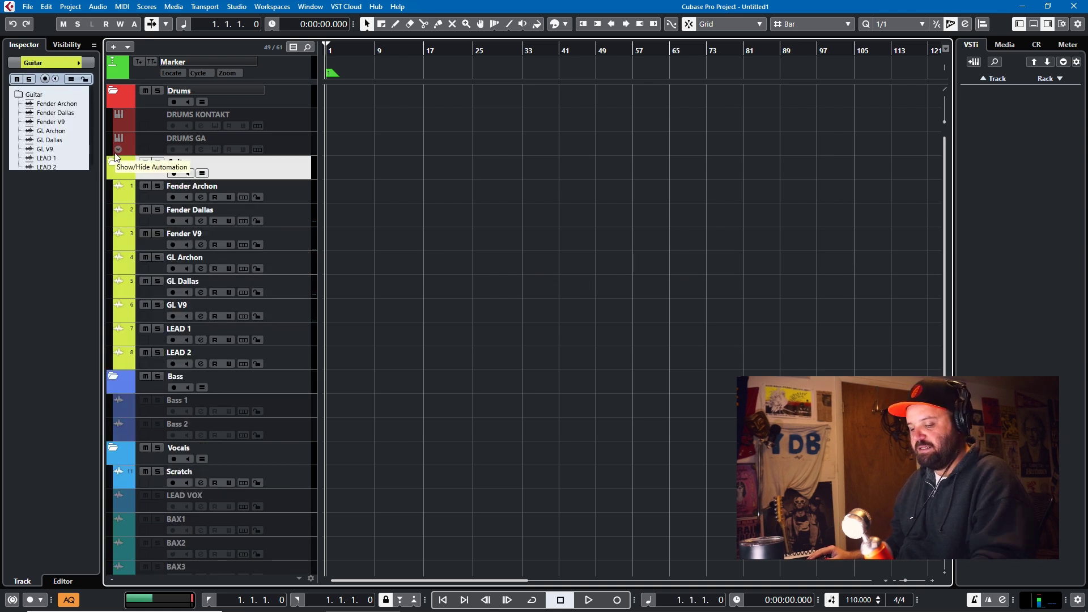
{"action": "key", "text": "F3"}
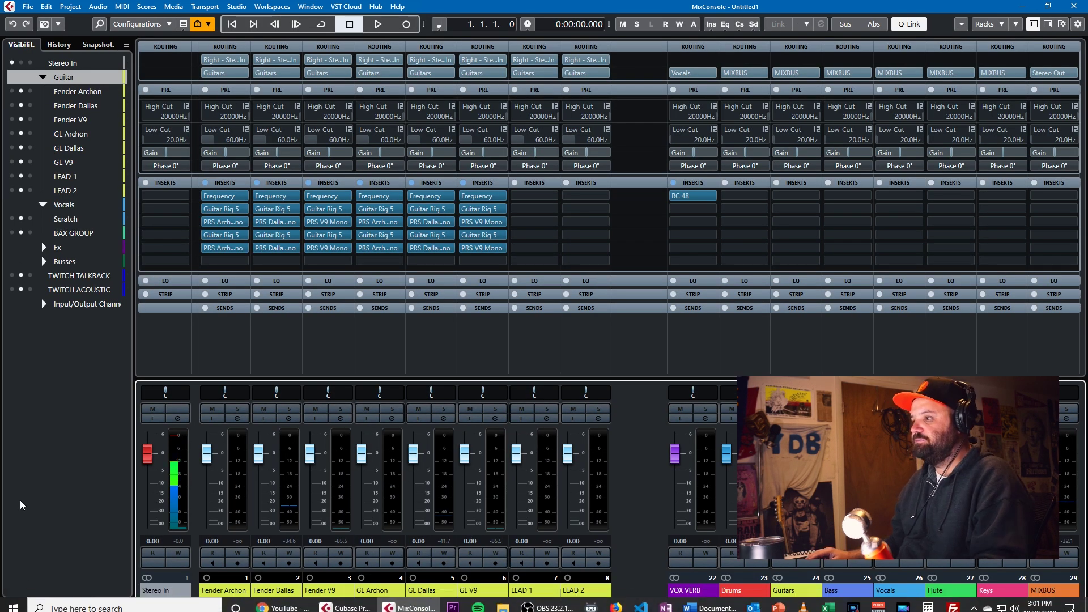
In the Visibility list, toggle the guitar, bus and VOX VERB channels off and back on
{"action": "left_click", "coordinate": [23, 606]}
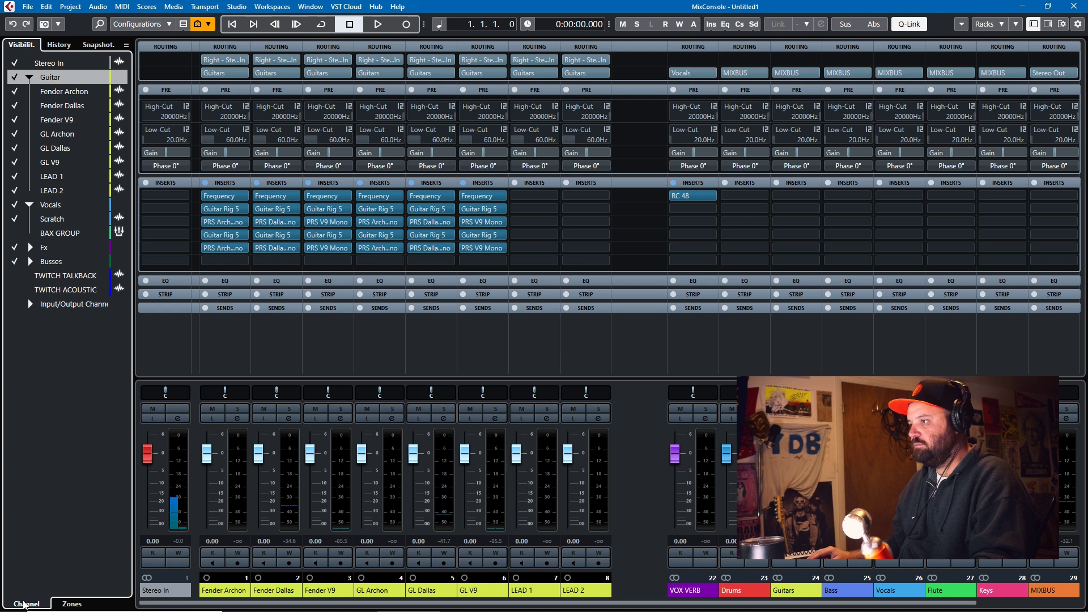
{"action": "left_click", "coordinate": [15, 78]}
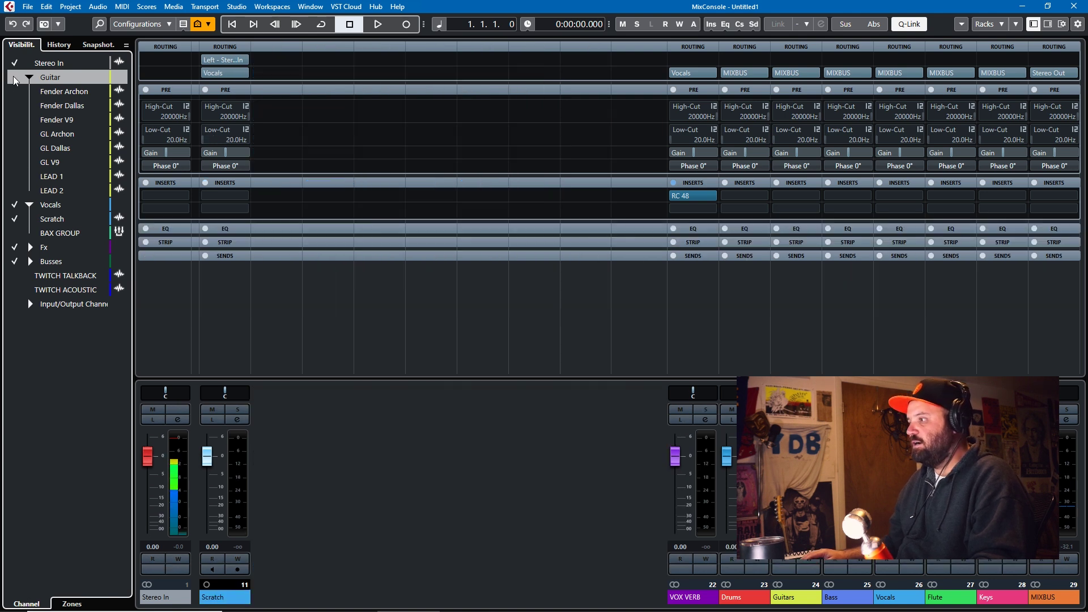
{"action": "left_click", "coordinate": [15, 78]}
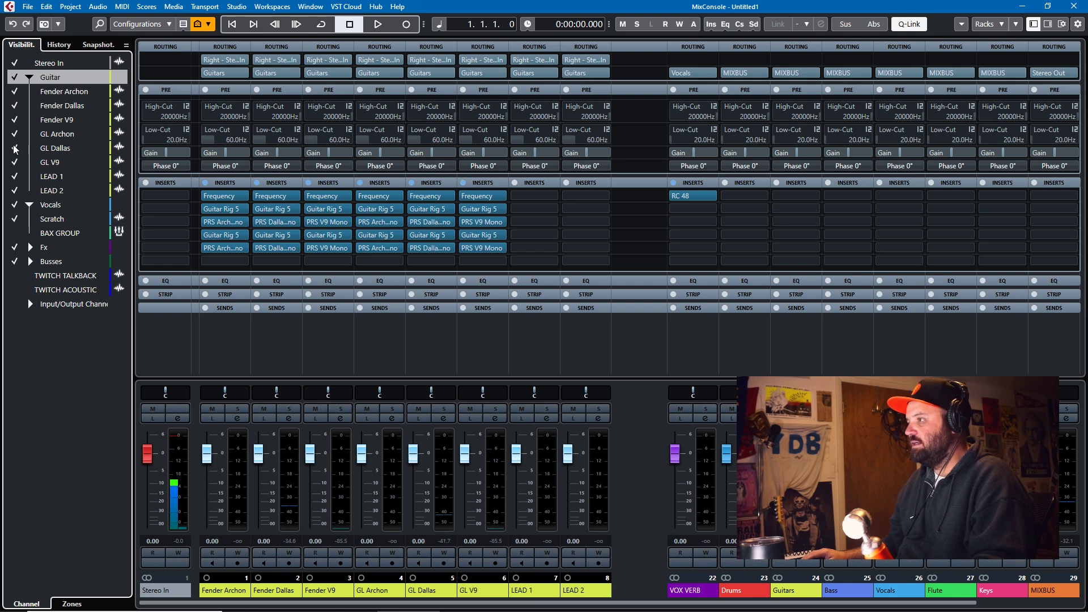
{"action": "left_click", "coordinate": [14, 261]}
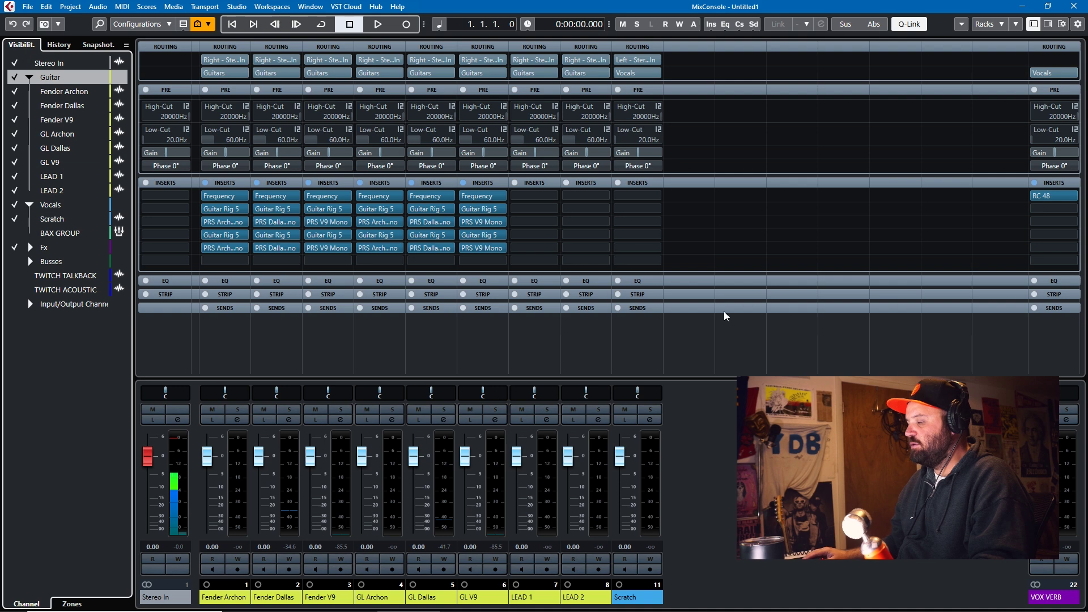
{"action": "left_click", "coordinate": [14, 260]}
{"action": "left_click", "coordinate": [14, 247]}
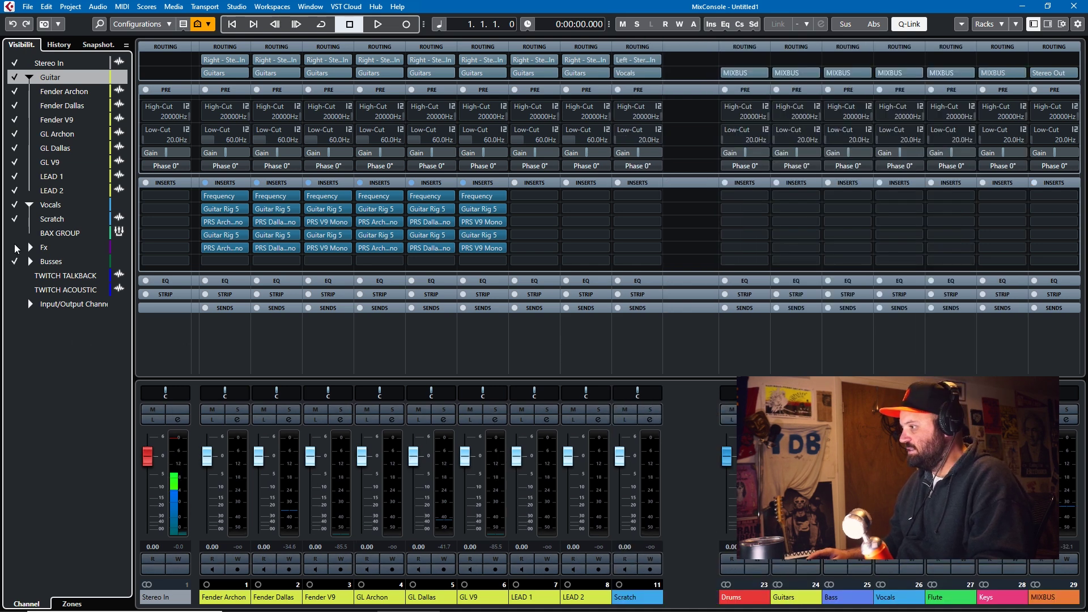
{"action": "left_click", "coordinate": [15, 247]}
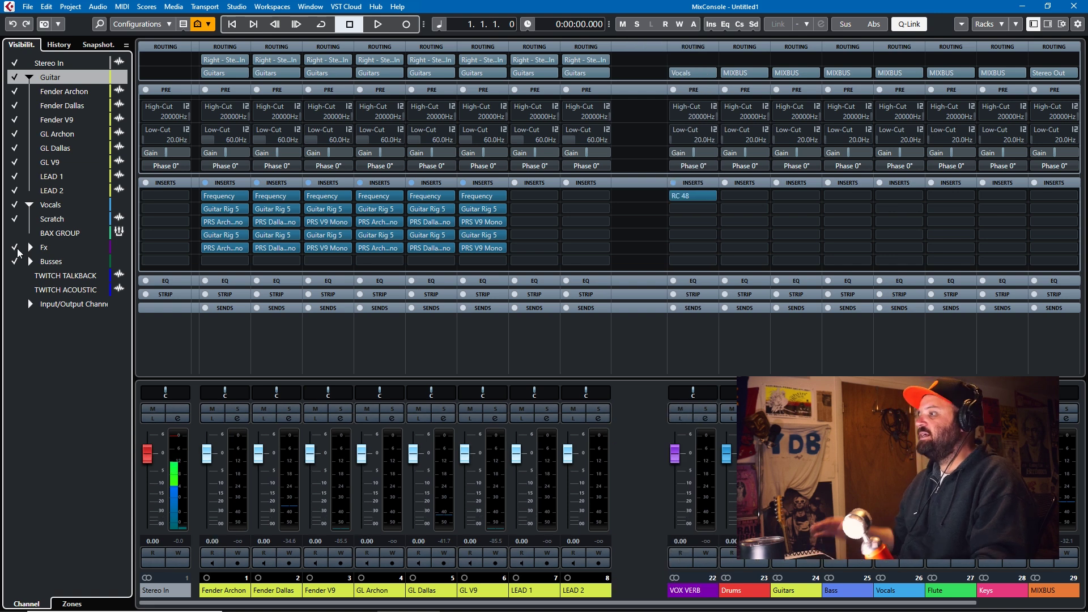
Draw events on Fender Archon and Fender V9 spanning bars 9 to 25
{"action": "key", "text": "F3"}
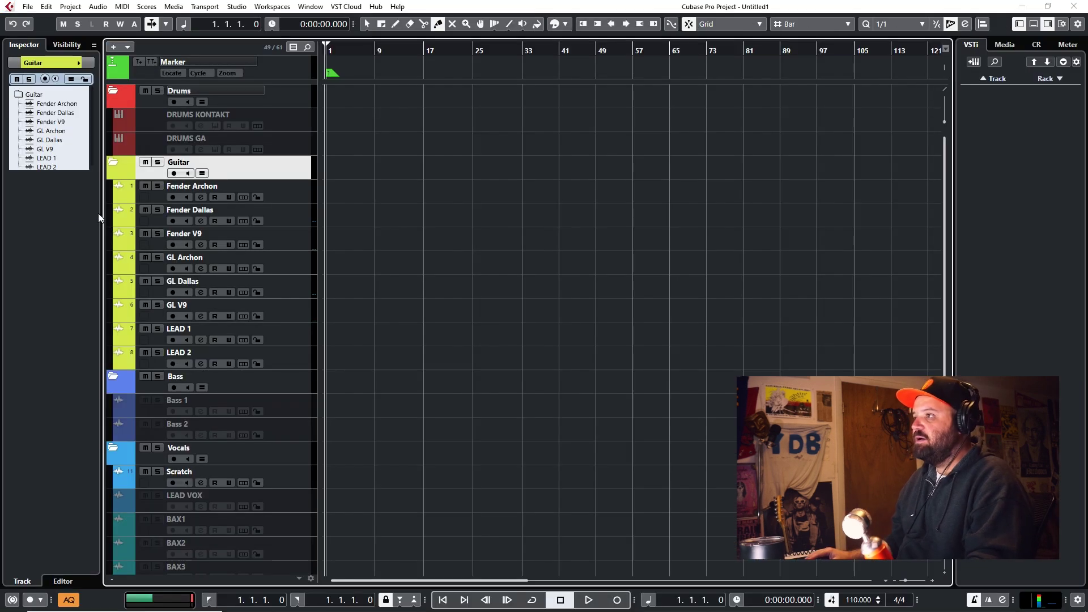
{"action": "key", "text": "1"}
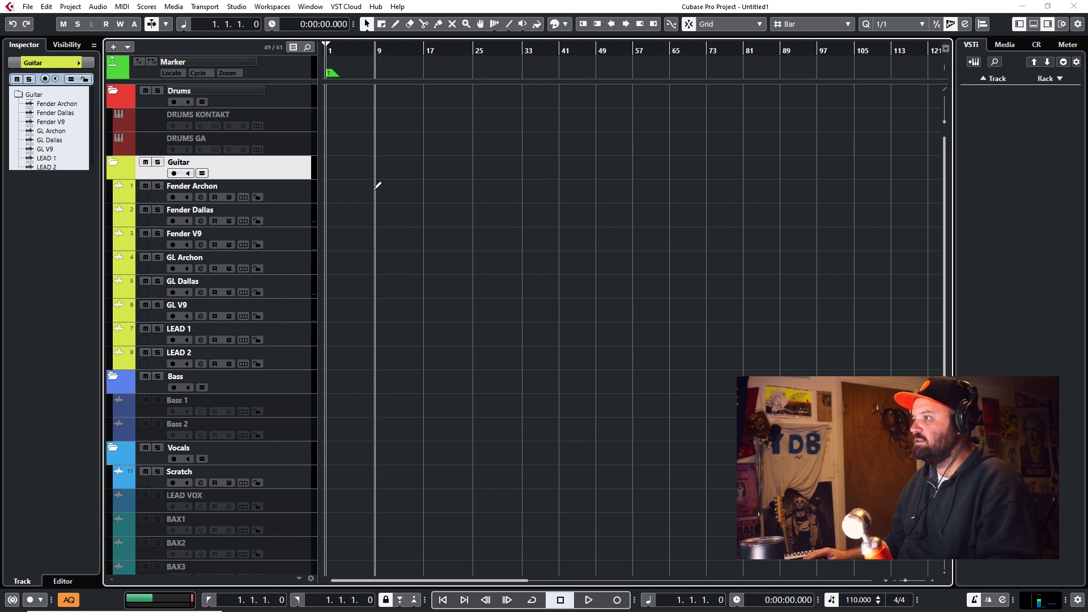
{"action": "left_click_drag", "start_coordinate": [375, 185], "coordinate": [473, 192]}
{"action": "left_click_drag", "start_coordinate": [375, 245], "coordinate": [472, 243]}
{"action": "scroll", "coordinate": [368, 213], "scroll_direction": "up", "scroll_amount": 2}
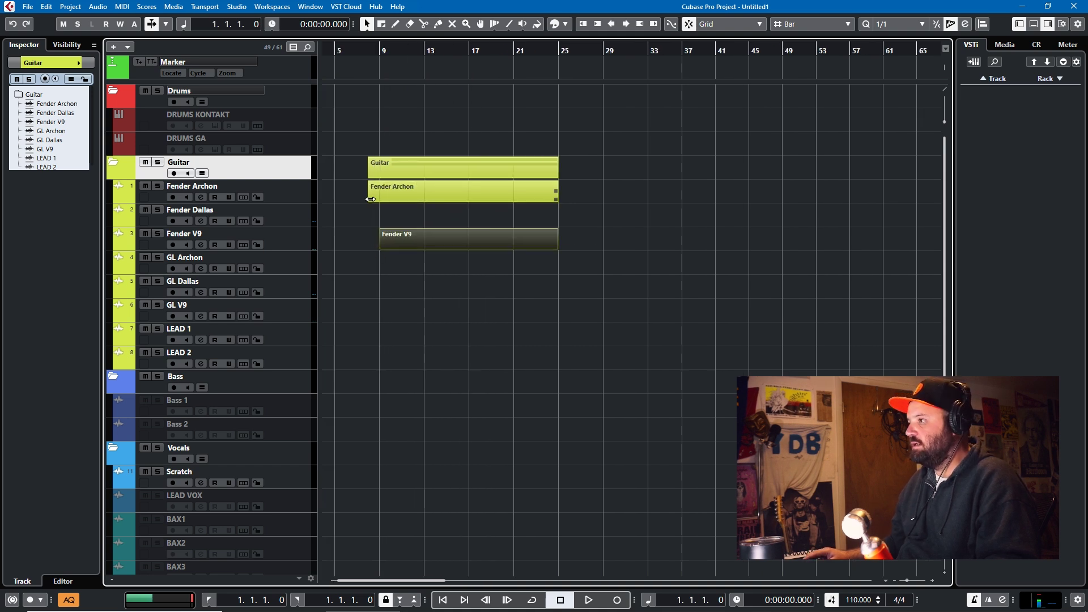
{"action": "left_click_drag", "start_coordinate": [377, 199], "coordinate": [384, 211]}
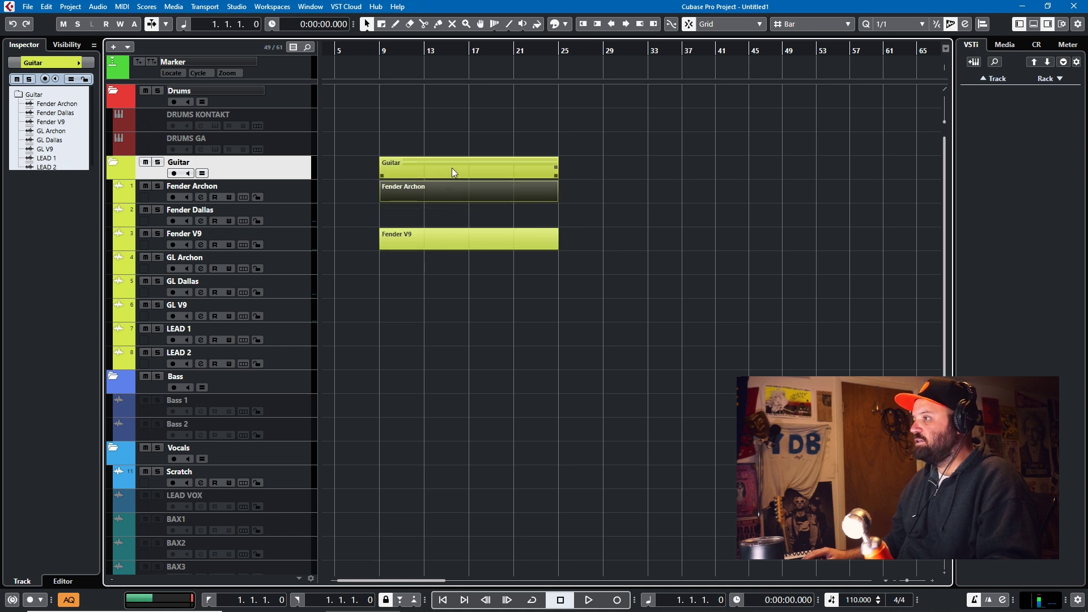
Copy the Guitar folder events to bar 29 and paste the Archon and V9 events at bar 53
{"action": "left_click_drag", "start_coordinate": [454, 170], "coordinate": [678, 170]}
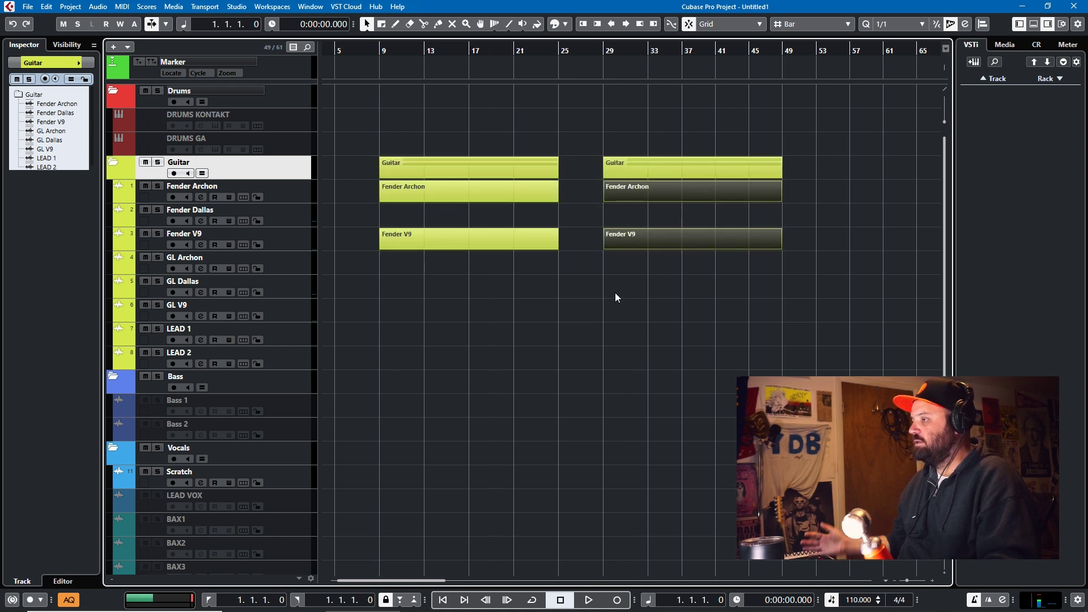
{"action": "right_click", "coordinate": [614, 293]}
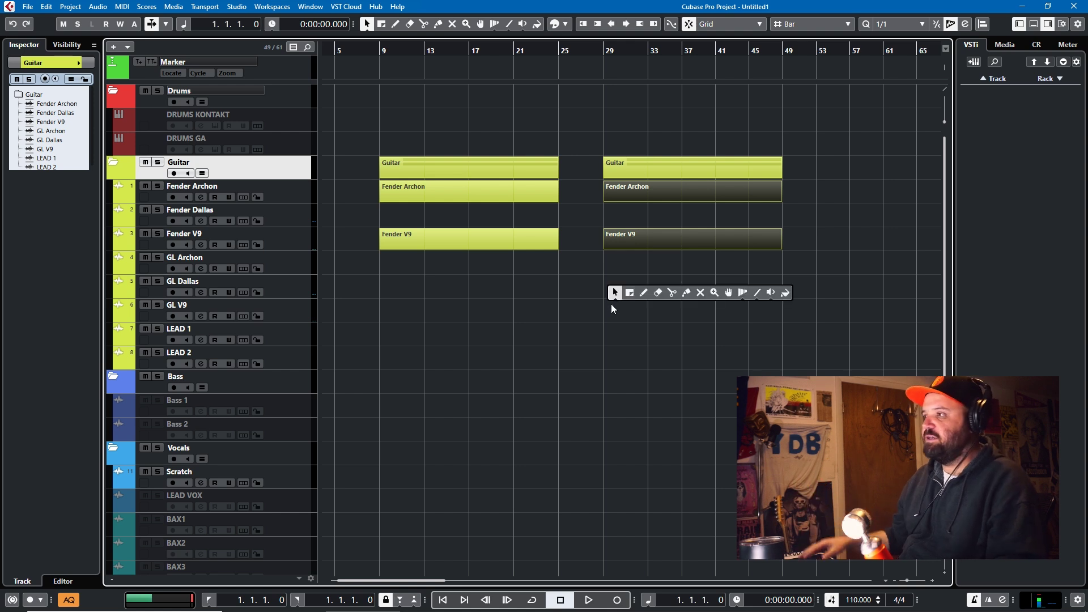
{"action": "left_click", "coordinate": [502, 191]}
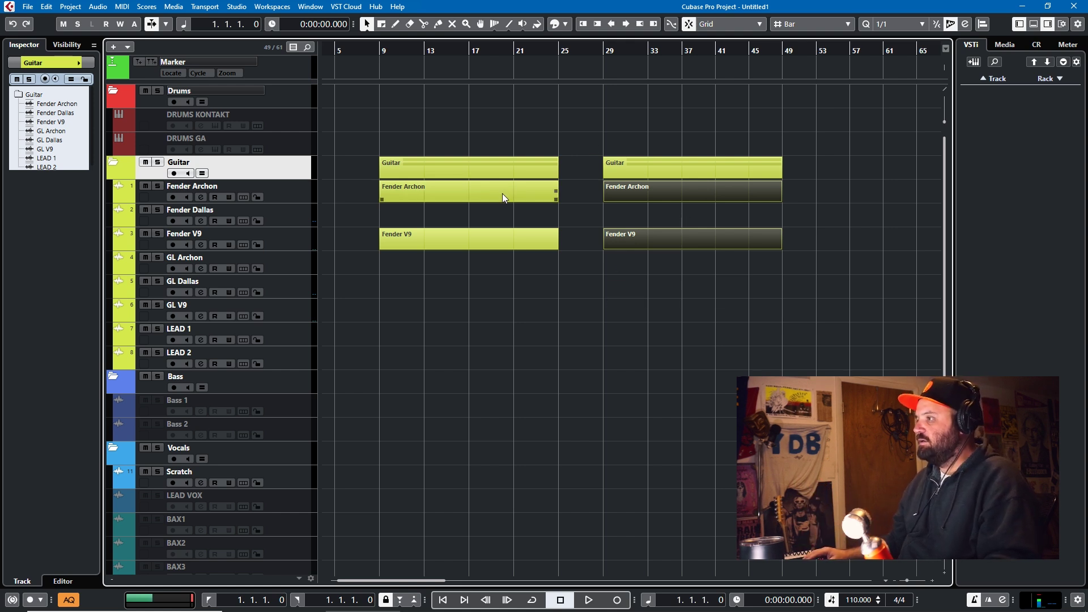
{"action": "left_click", "coordinate": [504, 189]}
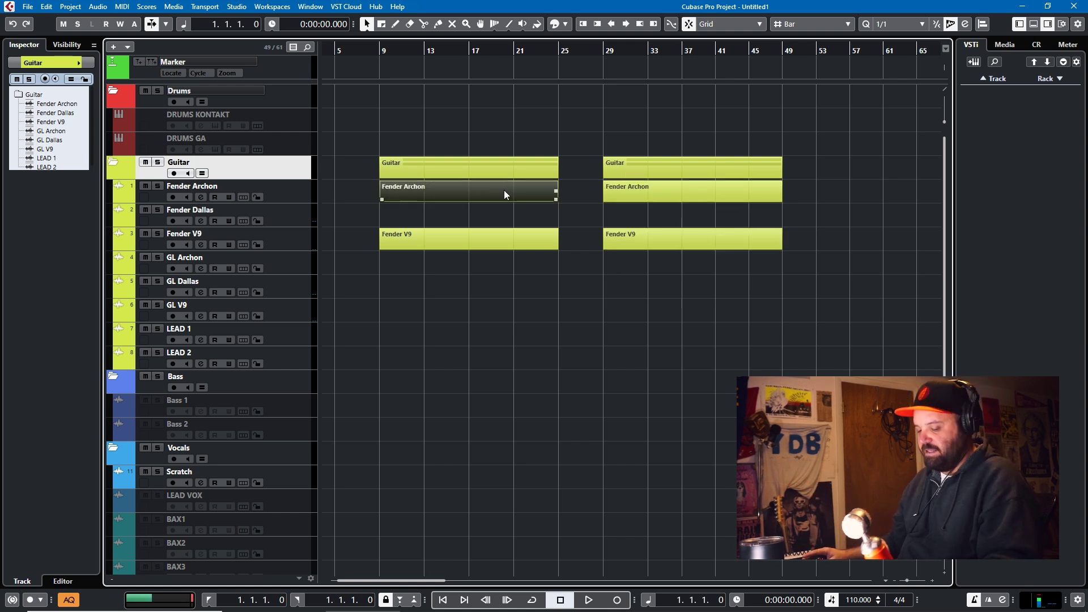
{"action": "left_click", "coordinate": [815, 57]}
{"action": "key", "text": "ctrl+v"}
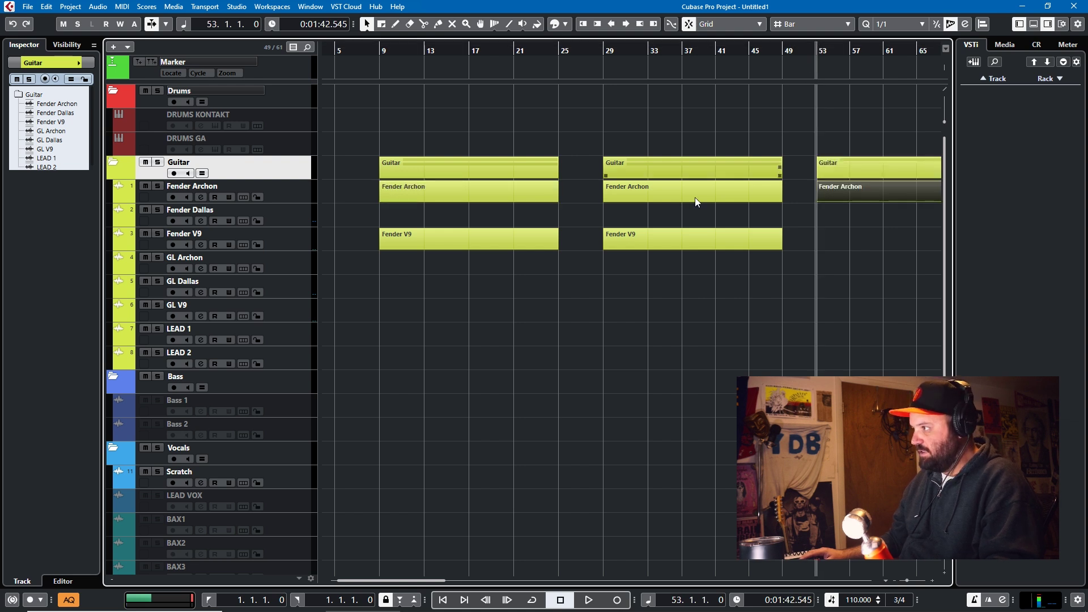
{"action": "left_click", "coordinate": [469, 238]}
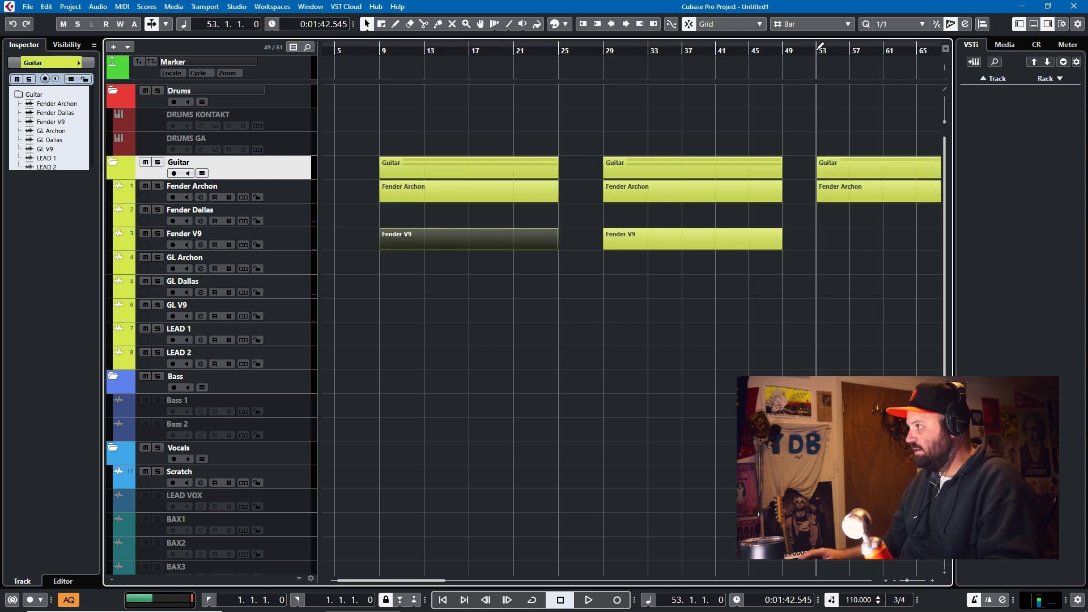
{"action": "key", "text": "ctrl+v"}
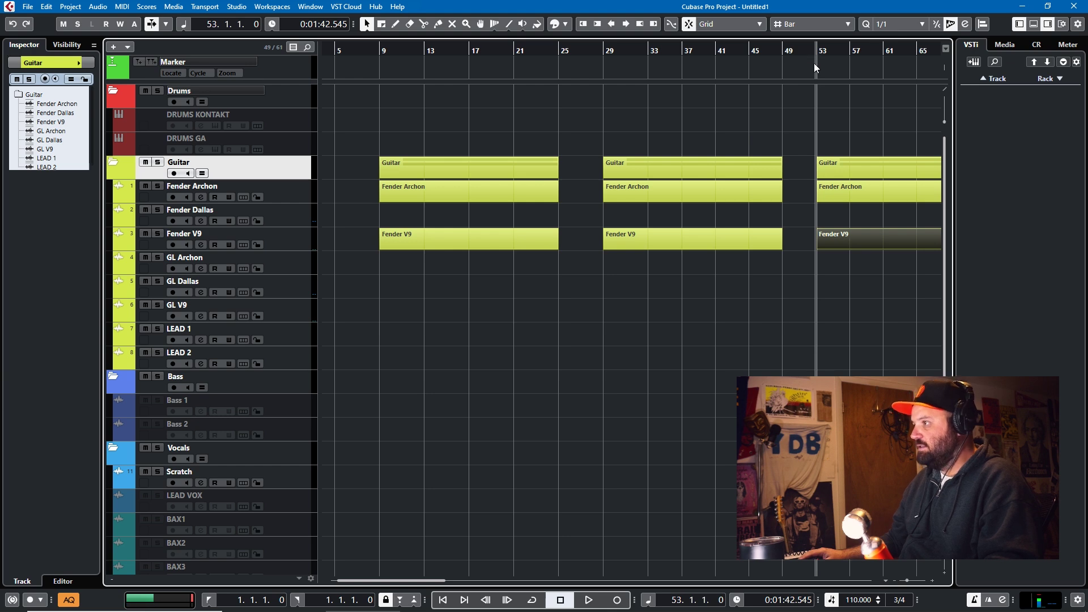
Copy the Guitar folder part to around bar 85, then select and delete every event
{"action": "scroll", "coordinate": [821, 174], "scroll_direction": "down", "scroll_amount": 2}
{"action": "key", "text": "g"}
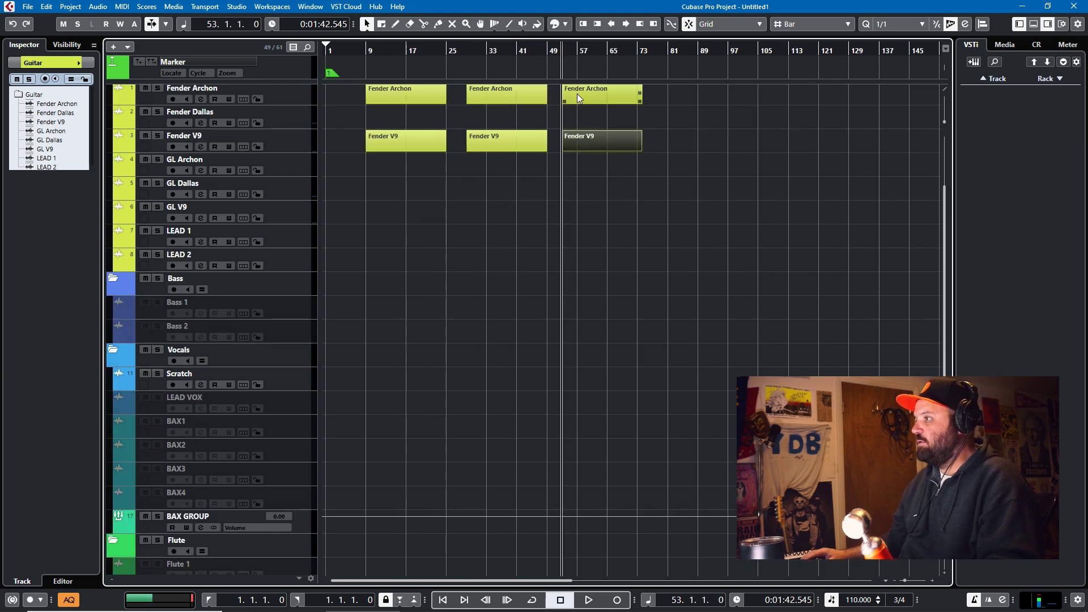
{"action": "scroll", "coordinate": [578, 113], "scroll_direction": "up", "scroll_amount": 2}
{"action": "left_click_drag", "start_coordinate": [586, 164], "coordinate": [703, 176]}
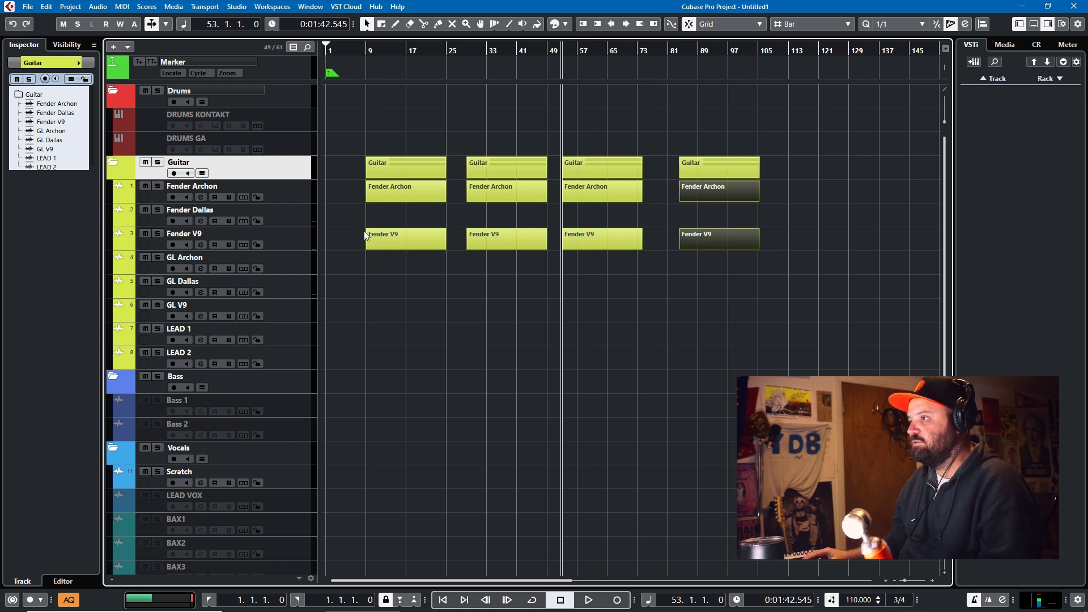
{"action": "left_click_drag", "start_coordinate": [814, 299], "coordinate": [351, 130]}
{"action": "key", "text": "Delete"}
Expand the Keys folder and hide the Padshop 09, HALion Sonic 10, Reaktor and Retrologue tracks
{"action": "scroll", "coordinate": [301, 317], "scroll_direction": "down", "scroll_amount": 5}
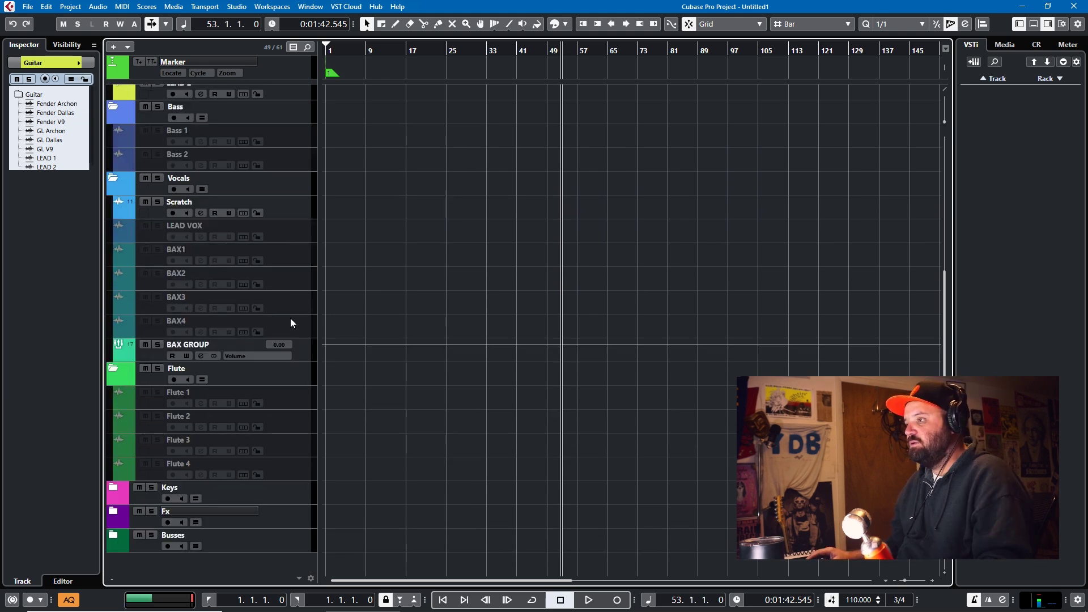
{"action": "left_click", "coordinate": [112, 487]}
{"action": "scroll", "coordinate": [271, 417], "scroll_direction": "down", "scroll_amount": 3}
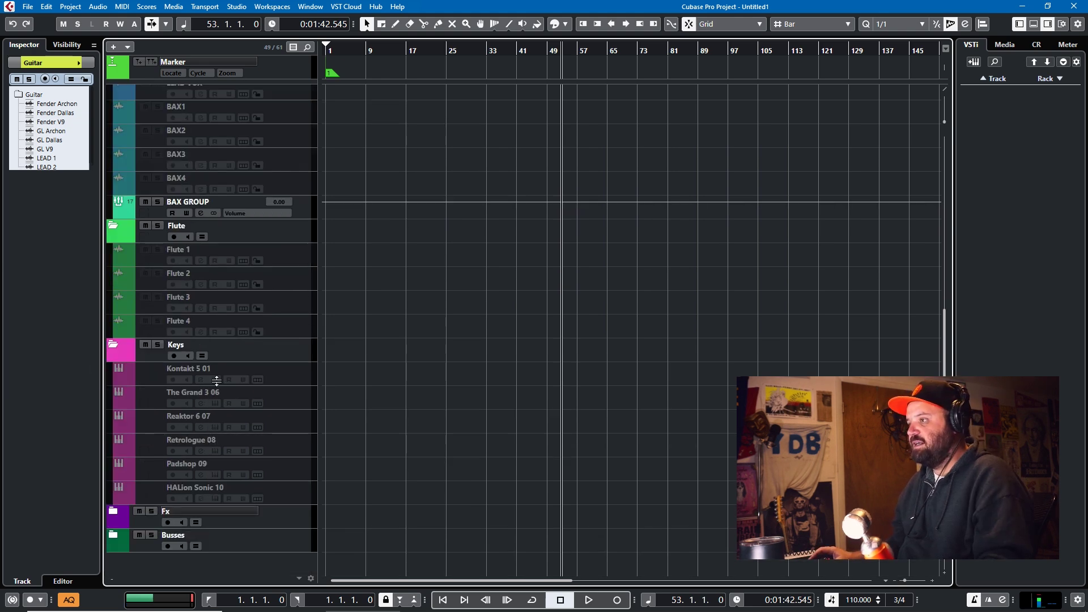
{"action": "left_click", "coordinate": [287, 475]}
{"action": "left_click", "coordinate": [67, 44]}
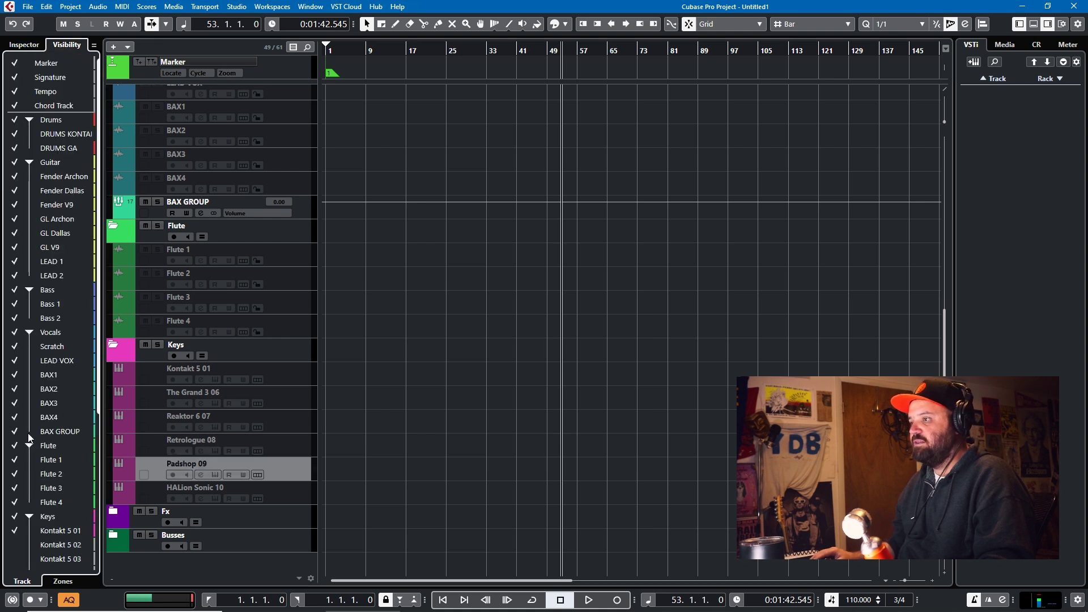
{"action": "scroll", "coordinate": [11, 443], "scroll_direction": "down", "scroll_amount": 5}
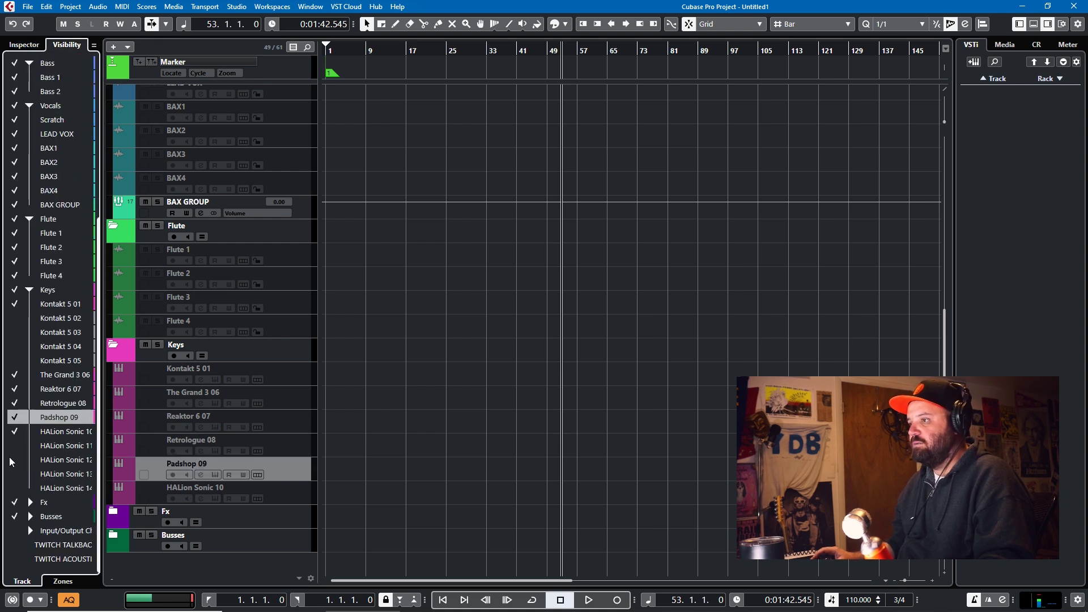
{"action": "left_click", "coordinate": [15, 419]}
{"action": "left_click", "coordinate": [15, 432]}
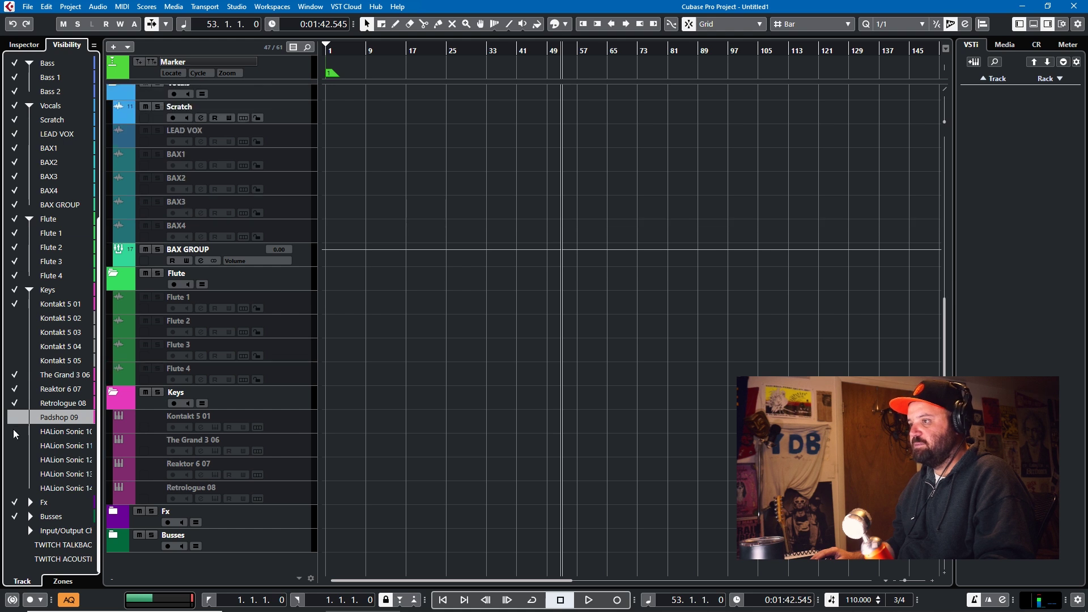
{"action": "left_click", "coordinate": [15, 389]}
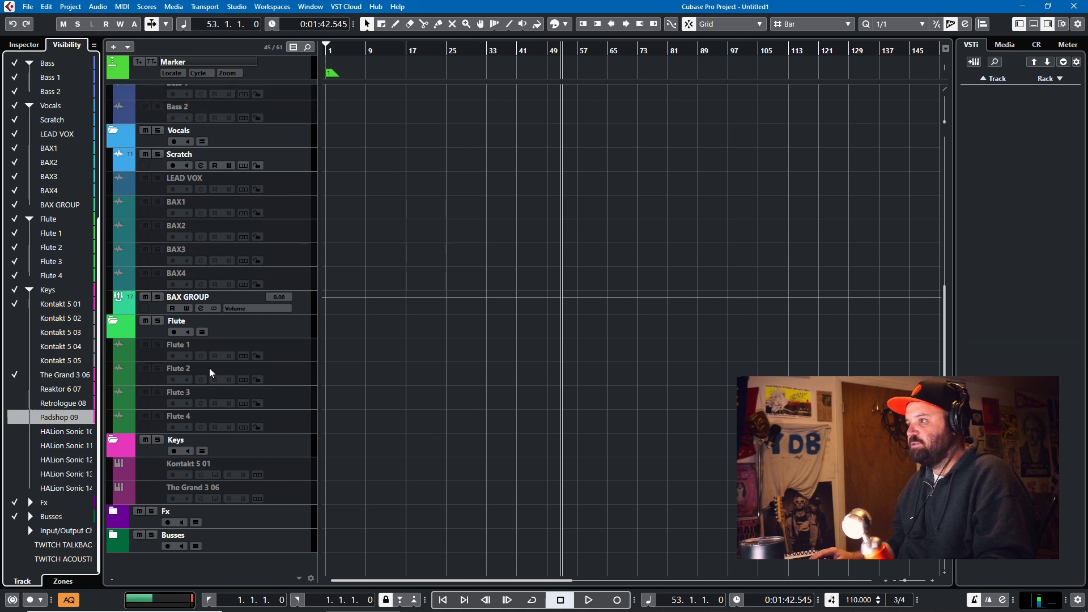
Select the Kontakt 5 01 track, switching back and forth with The Grand 3 06
{"action": "left_click", "coordinate": [266, 477]}
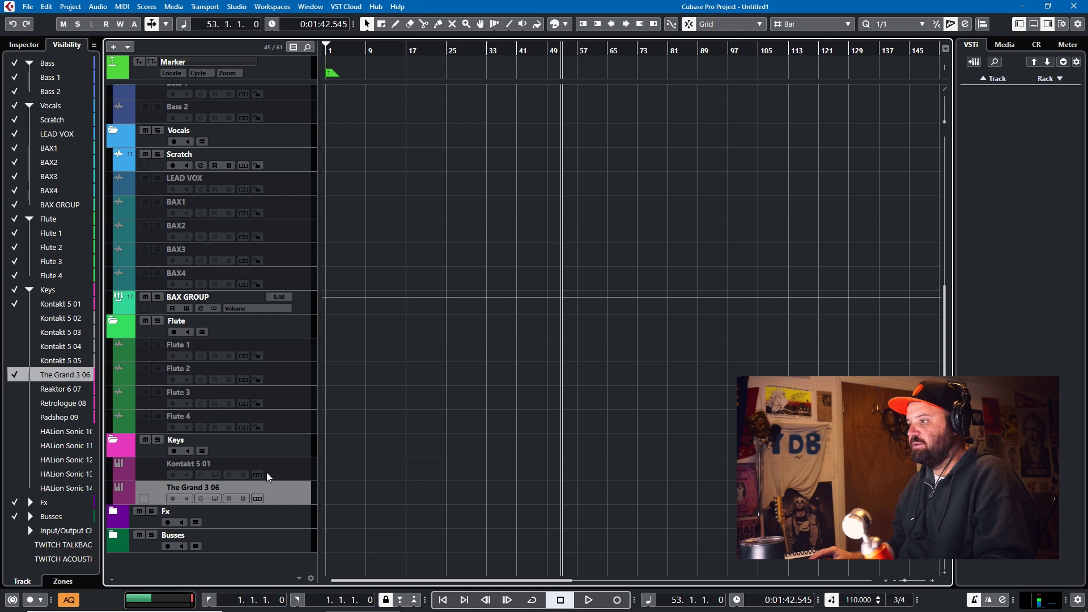
{"action": "left_click", "coordinate": [267, 498]}
{"action": "left_click", "coordinate": [271, 478]}
{"action": "left_click", "coordinate": [270, 501]}
{"action": "left_click", "coordinate": [276, 473]}
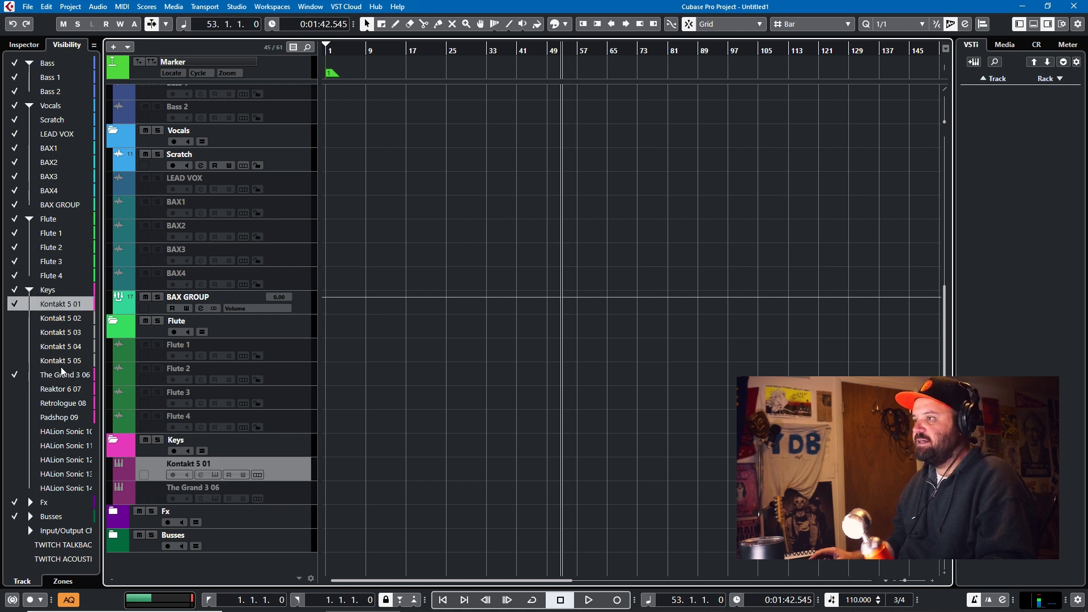
Collapse the Flute, Vocals, Guitar and Keys folders, keep Bass expanded, and open the MixConsole
{"action": "scroll", "coordinate": [63, 366], "scroll_direction": "up", "scroll_amount": 5}
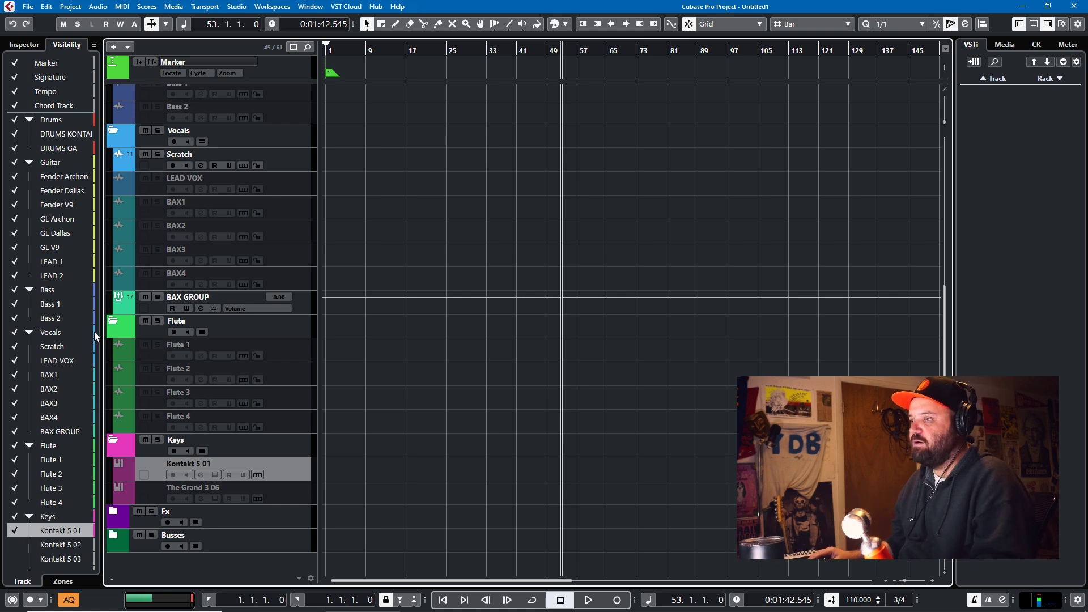
{"action": "left_click", "coordinate": [114, 325]}
{"action": "left_click", "coordinate": [115, 228]}
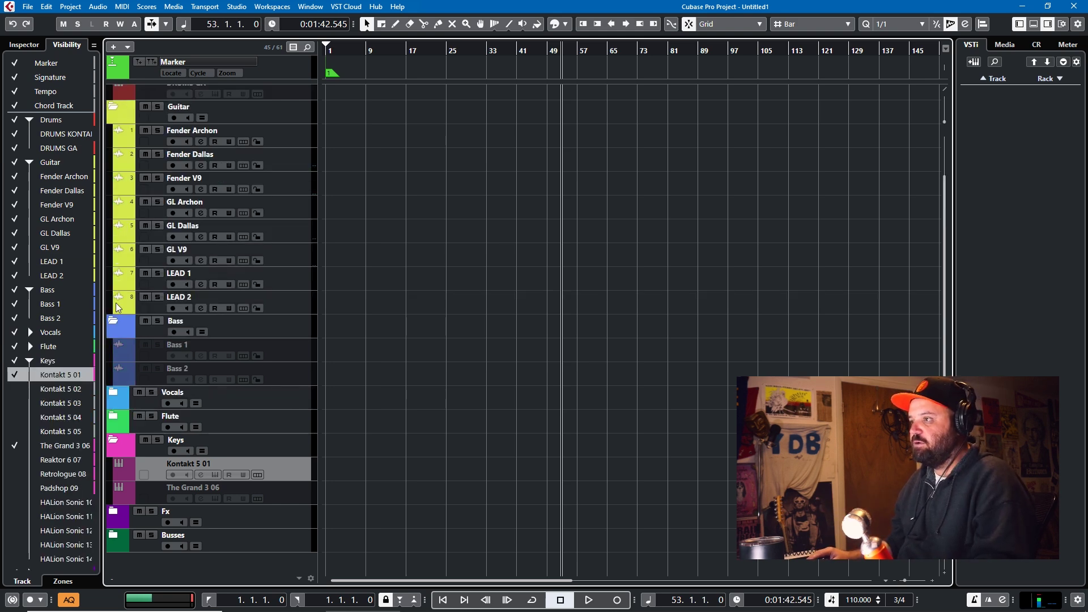
{"action": "left_click", "coordinate": [112, 324]}
{"action": "left_click", "coordinate": [113, 154]}
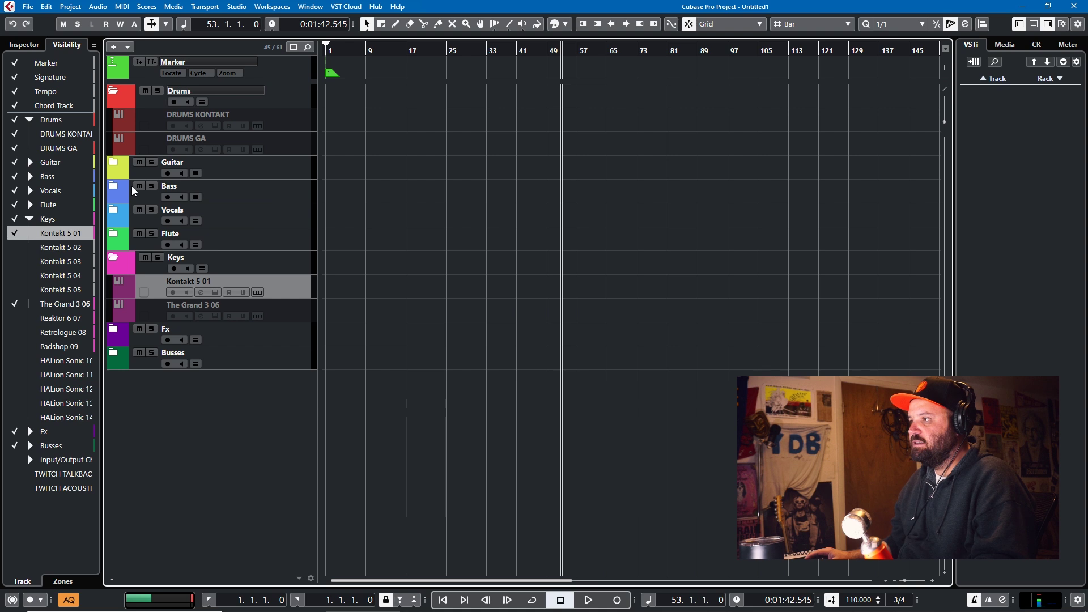
{"action": "left_click", "coordinate": [114, 187]}
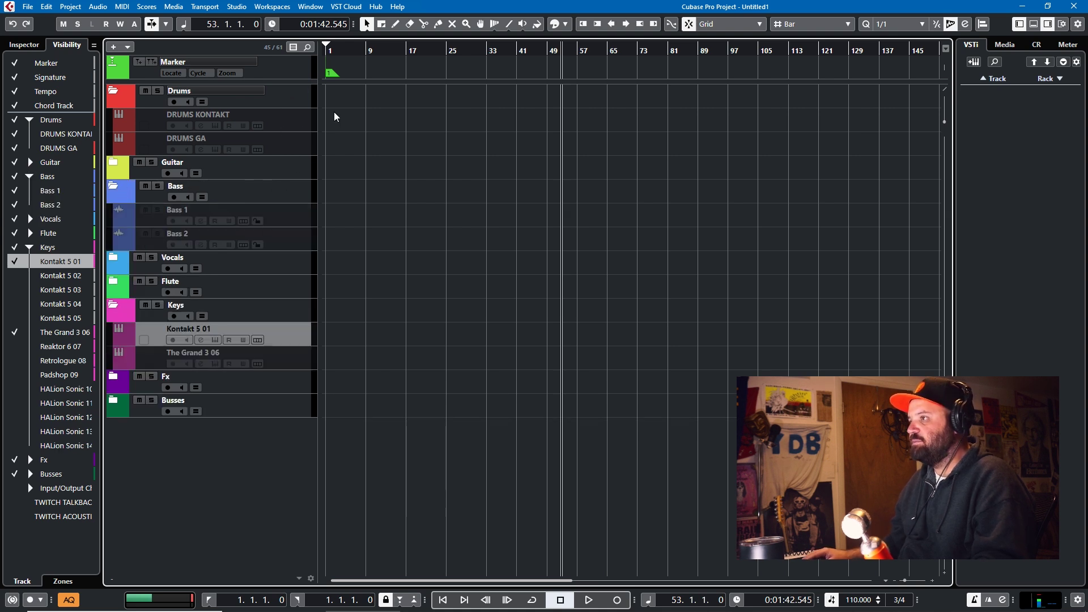
{"action": "left_click", "coordinate": [114, 306]}
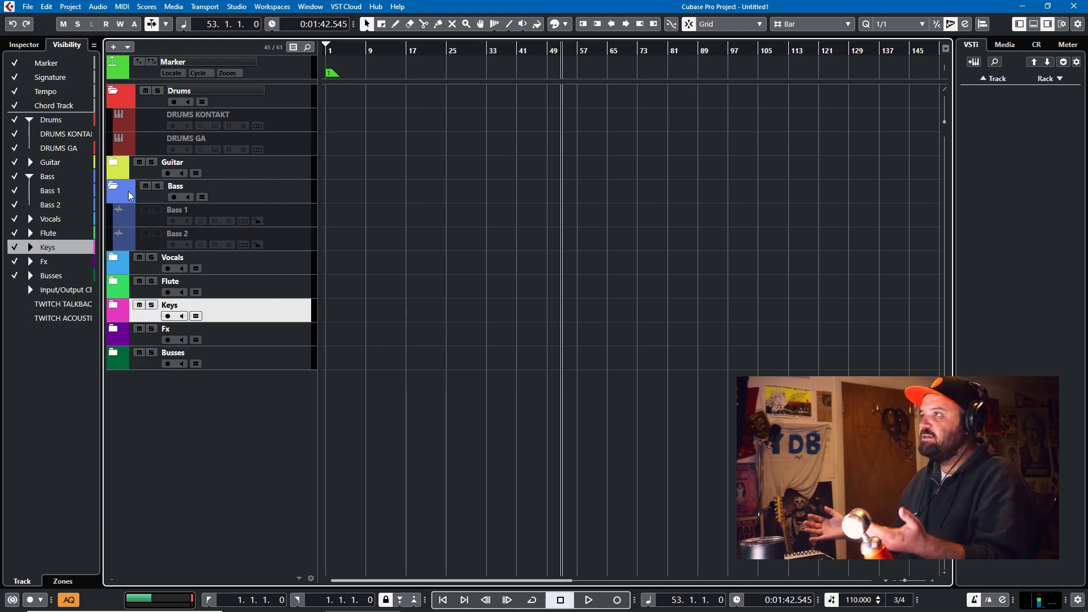
{"action": "key", "text": "F3"}
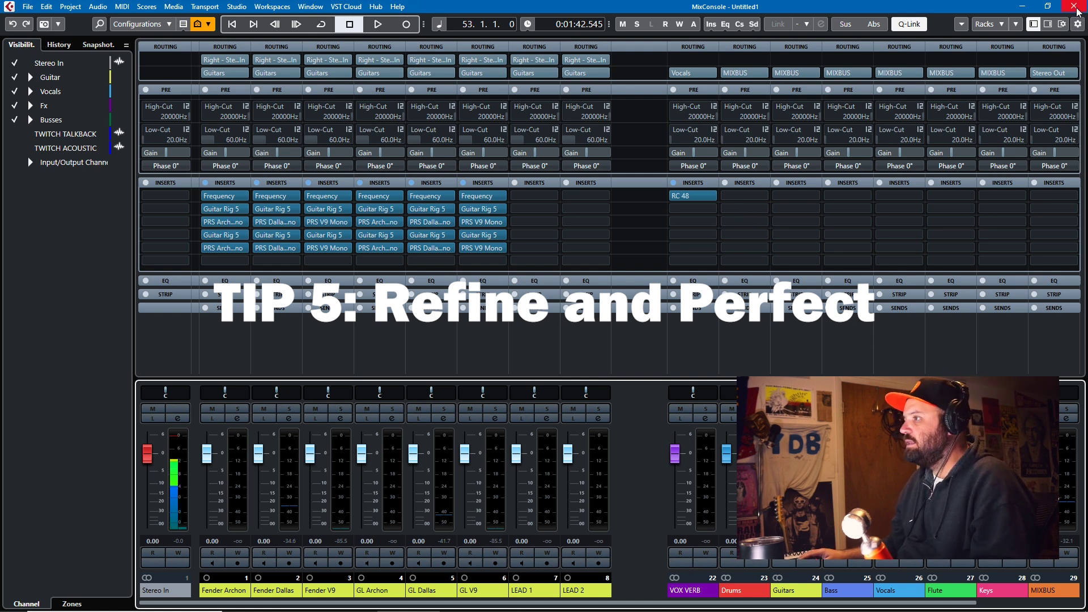
Select guitar channels Fender Archon through LEAD 2 and set their low-cut to 100 Hz
{"action": "left_click", "coordinate": [235, 339]}
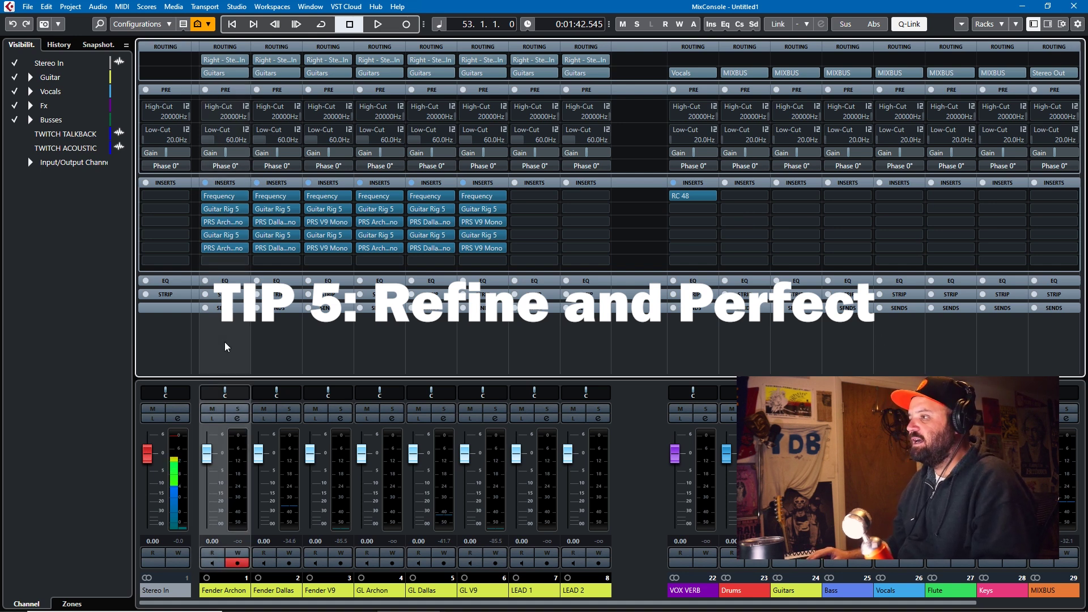
{"action": "left_click", "coordinate": [569, 363], "text": "shift"}
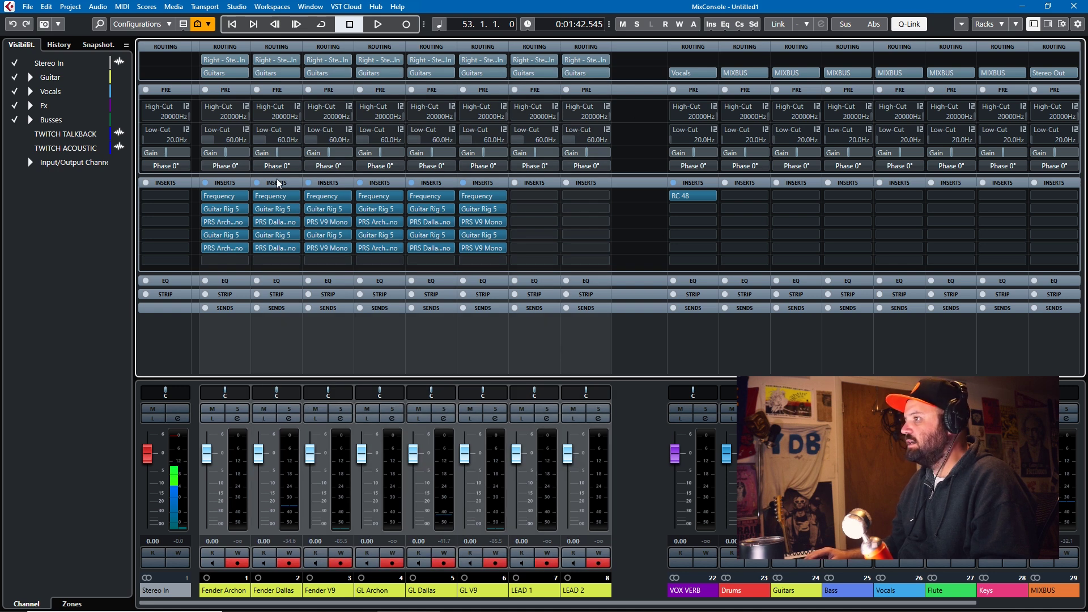
{"action": "double_click", "coordinate": [212, 143]}
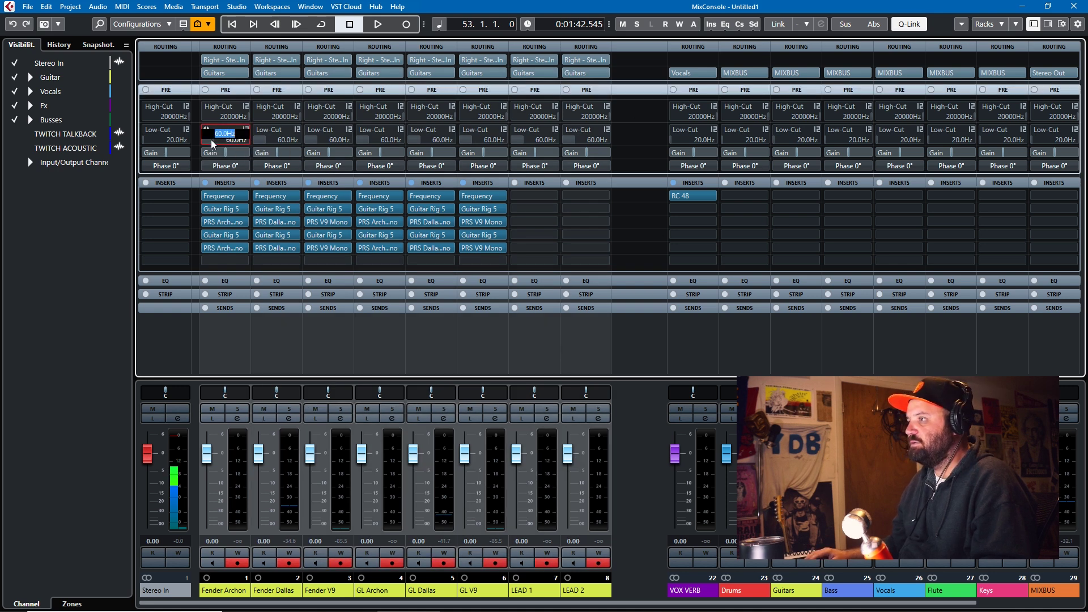
{"action": "type", "text": "100"}
{"action": "key", "text": "Return"}
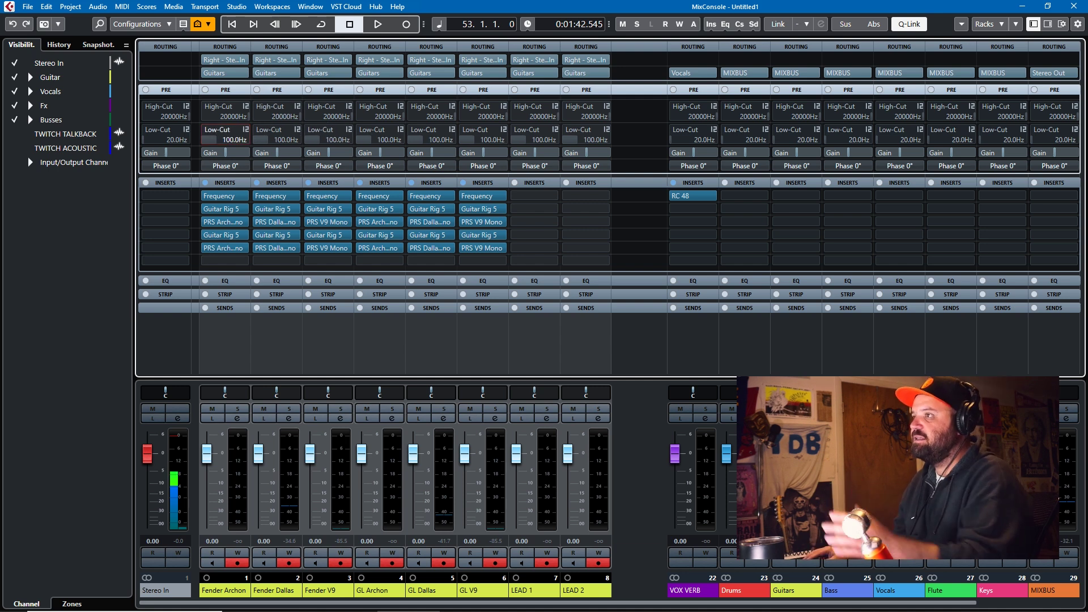
Bring up Save as Template from the File menu, then close it and the MixConsole
{"action": "left_click", "coordinate": [35, 7]}
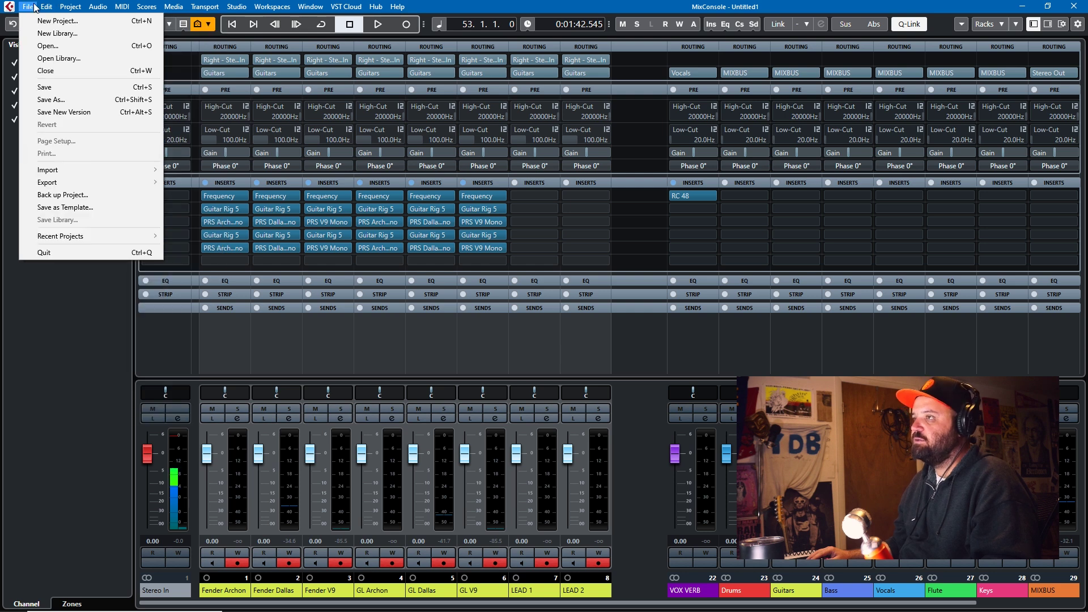
{"action": "left_click", "coordinate": [61, 207]}
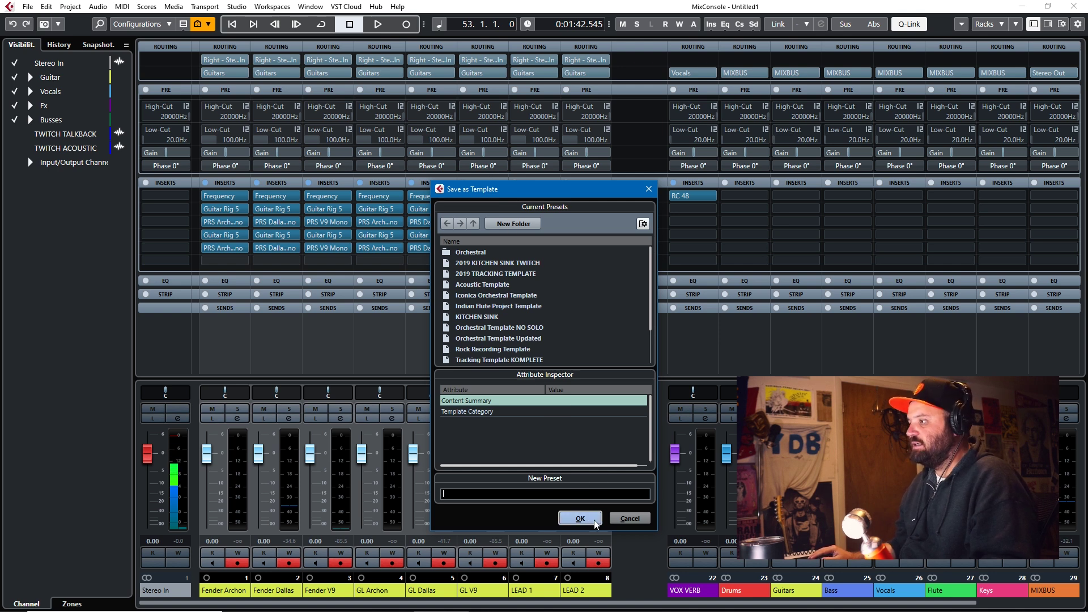
{"action": "left_click", "coordinate": [629, 518]}
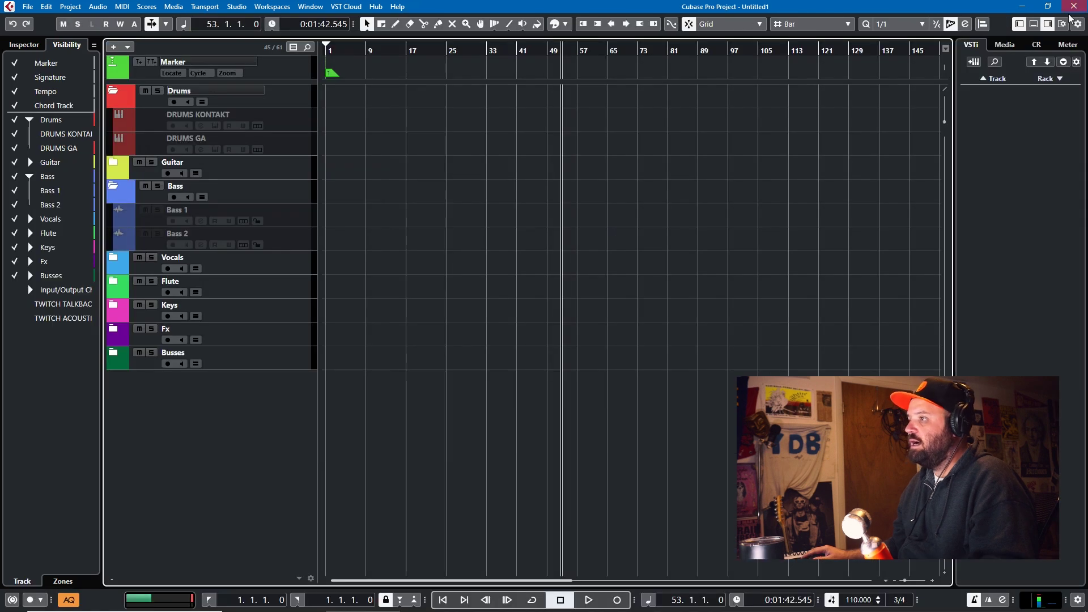
{"action": "left_click", "coordinate": [1074, 7]}
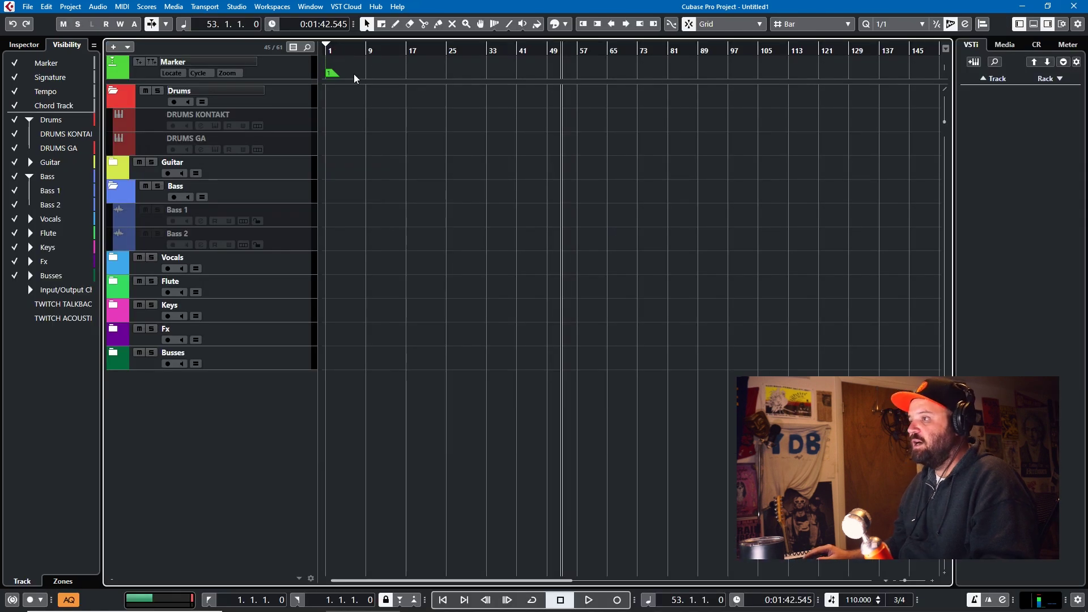
Expand the Keys folder, select Kontakt 5 01, and view then close its Kontakt instrument window
{"action": "left_click", "coordinate": [118, 306]}
{"action": "left_click", "coordinate": [279, 335]}
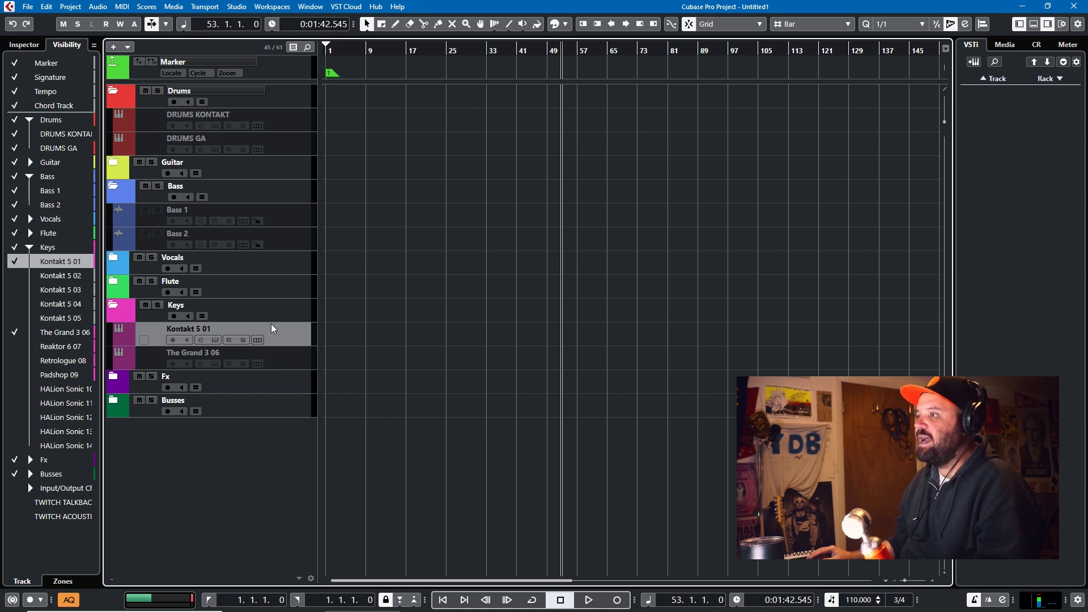
{"action": "left_click", "coordinate": [270, 329]}
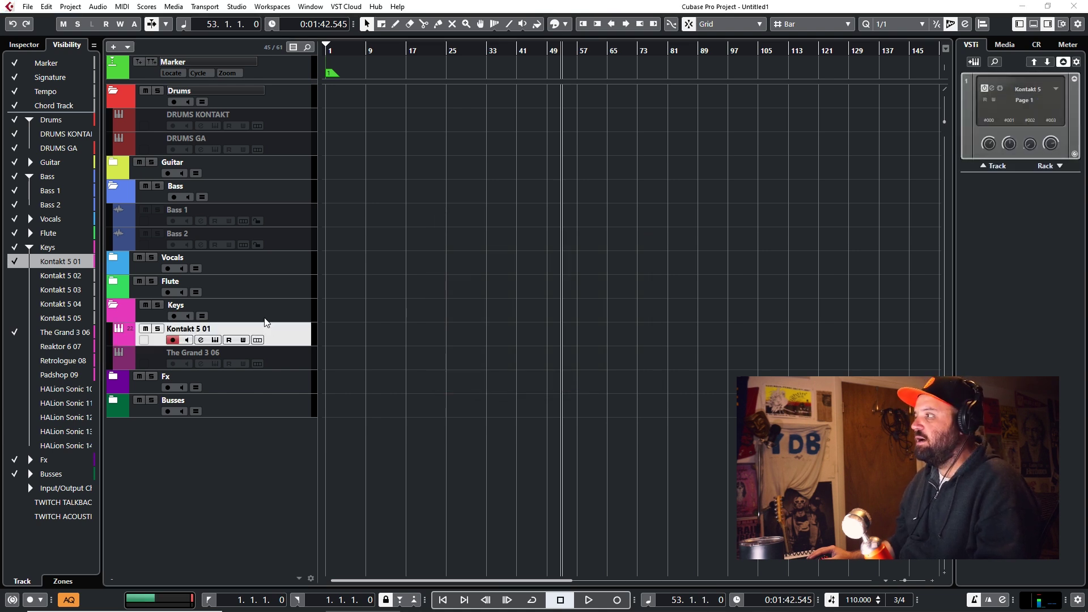
{"action": "left_click", "coordinate": [216, 340]}
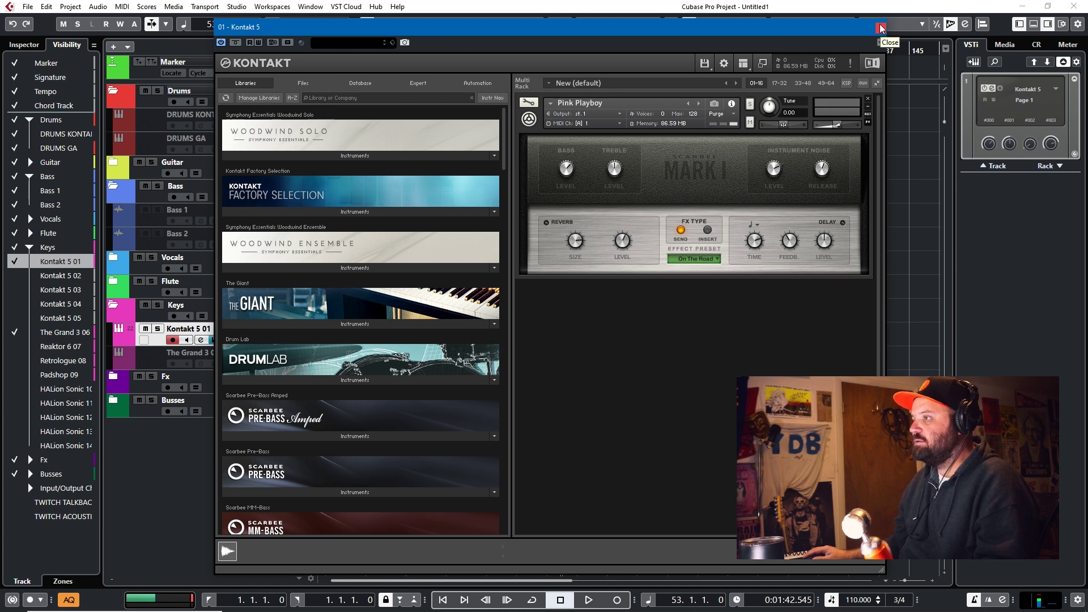
{"action": "left_click", "coordinate": [881, 28]}
View Kontakt 5 01's channel settings and Guitar Rig plugin, then close both windows
{"action": "left_click", "coordinate": [201, 340]}
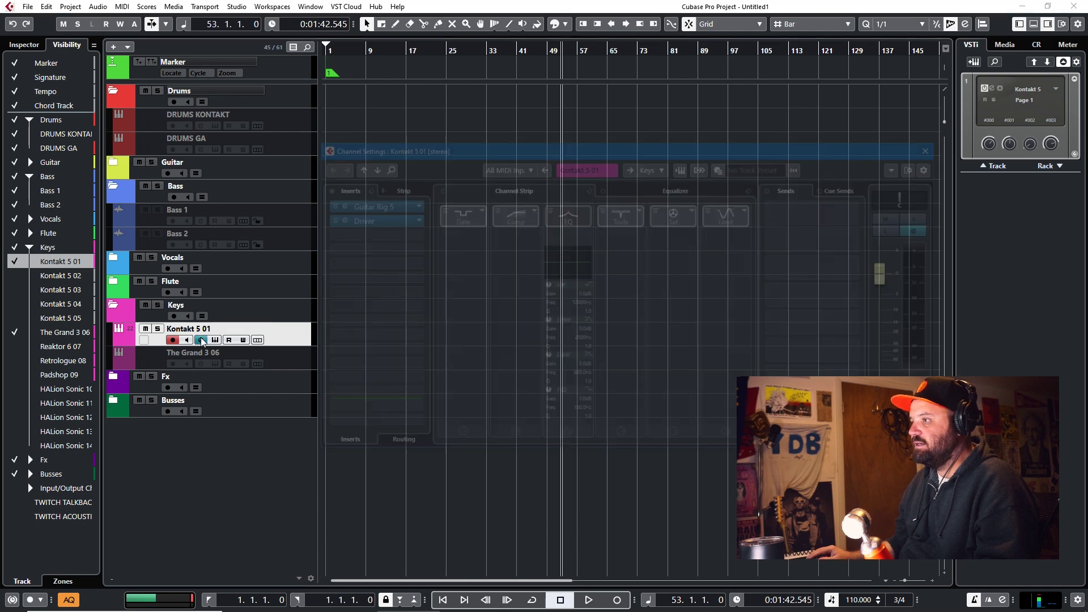
{"action": "left_click", "coordinate": [362, 206]}
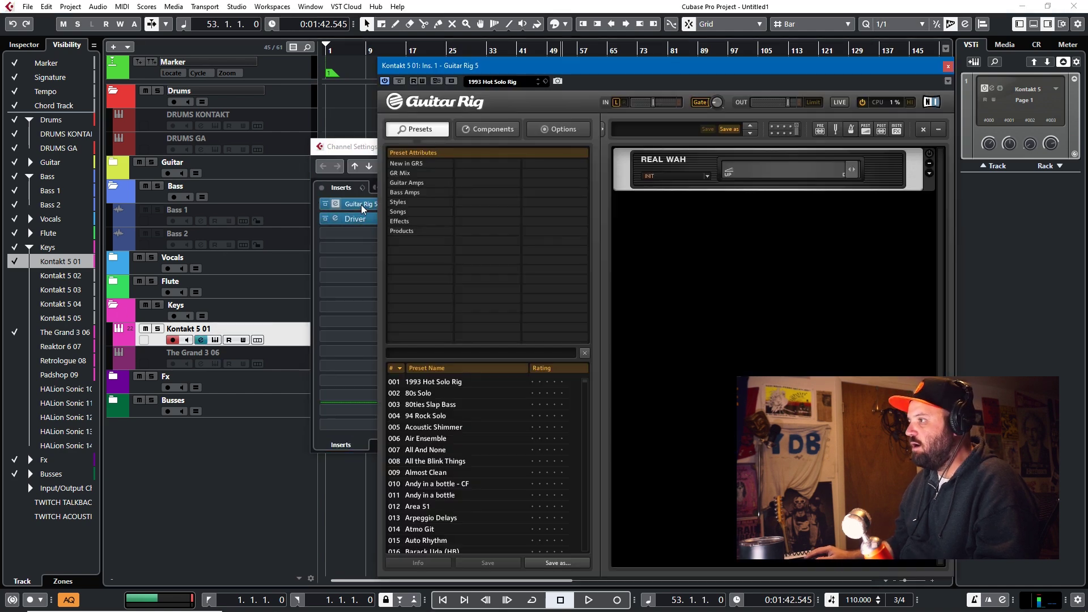
{"action": "left_click", "coordinate": [948, 66]}
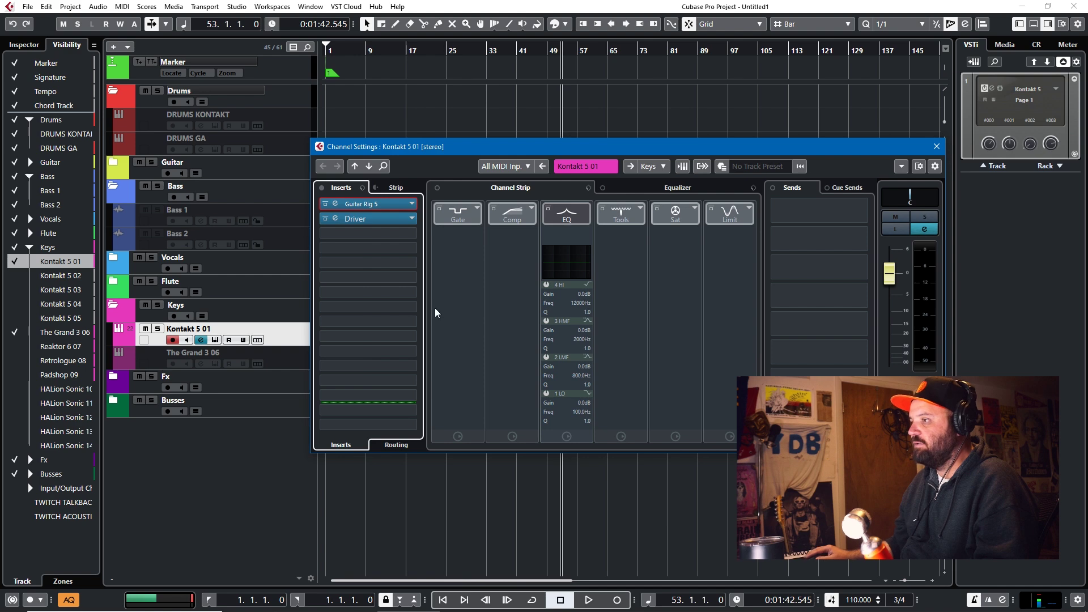
{"action": "left_click", "coordinate": [936, 147]}
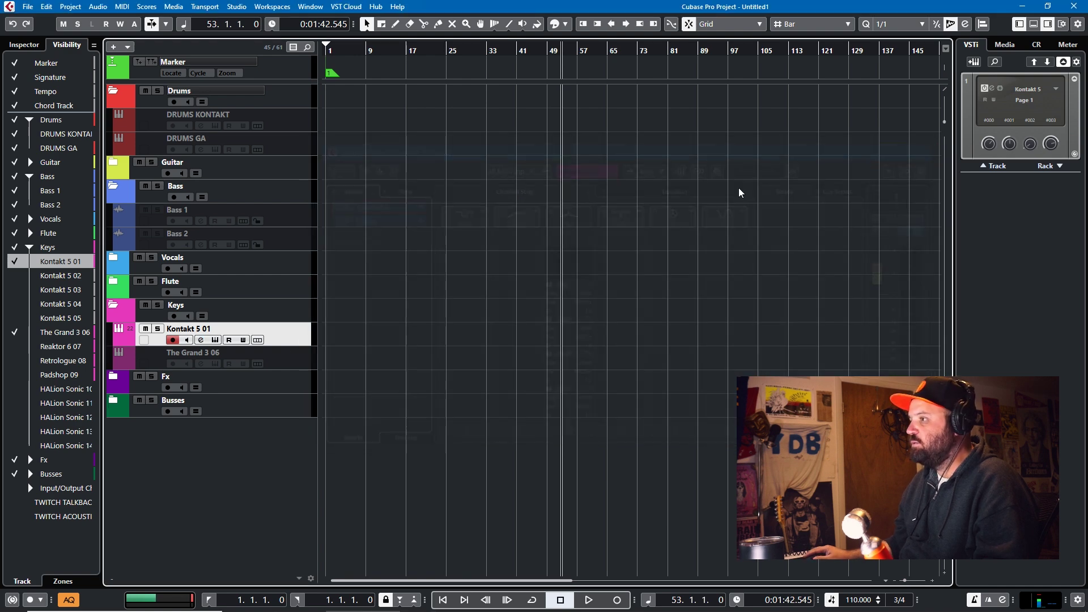
{"action": "right_click", "coordinate": [278, 333]}
{"action": "left_click", "coordinate": [279, 334]}
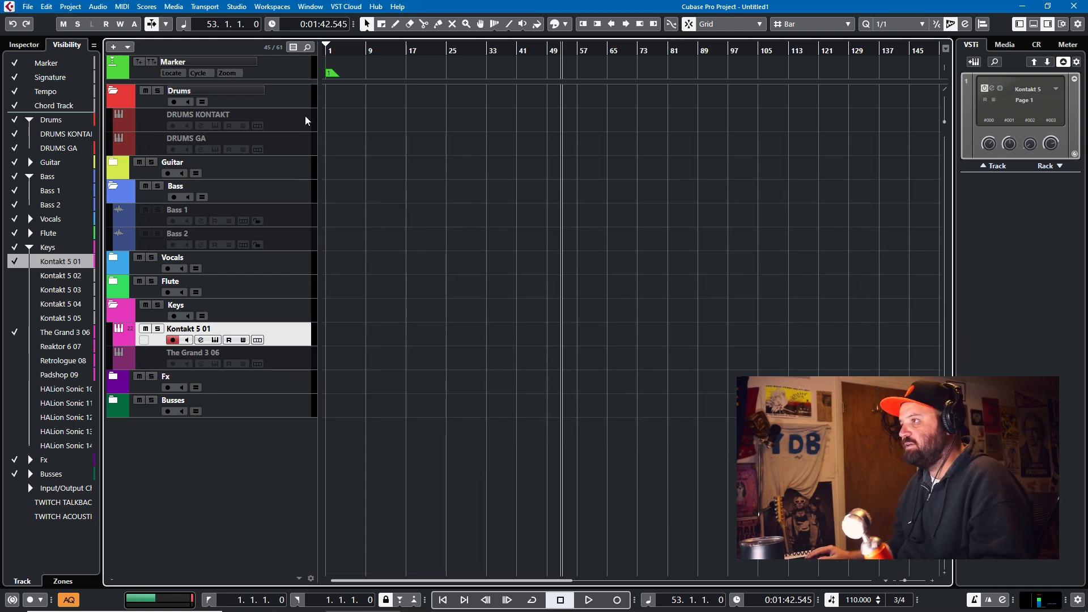
Add a new MIDI track named Wah Rhodes
{"action": "left_click", "coordinate": [113, 46]}
{"action": "left_click", "coordinate": [614, 218]}
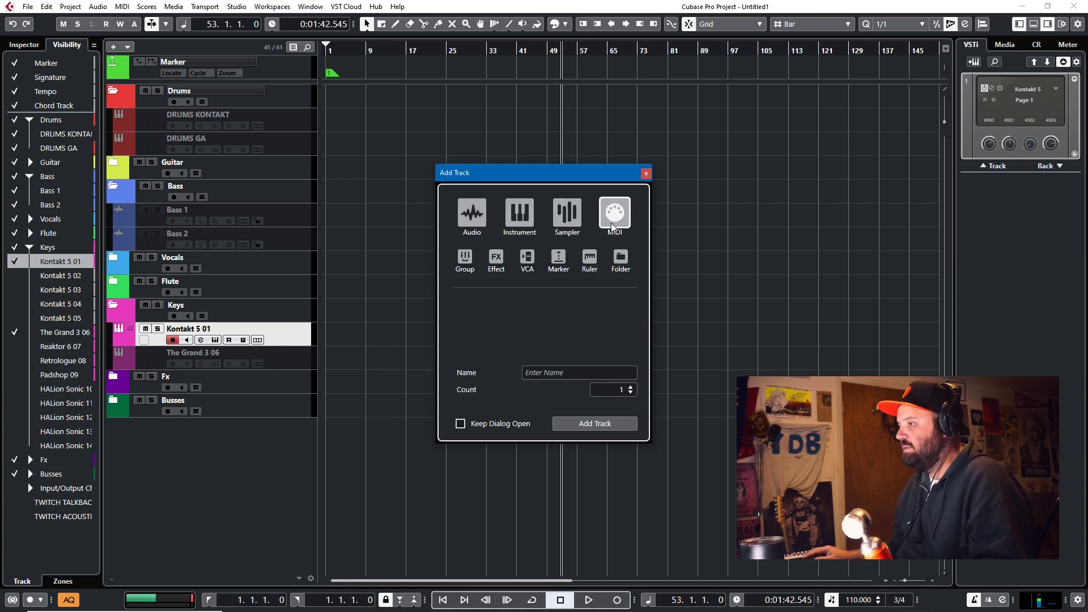
{"action": "left_click", "coordinate": [589, 372]}
{"action": "type", "text": "Wah Rhodes"}
{"action": "key", "text": "Return"}
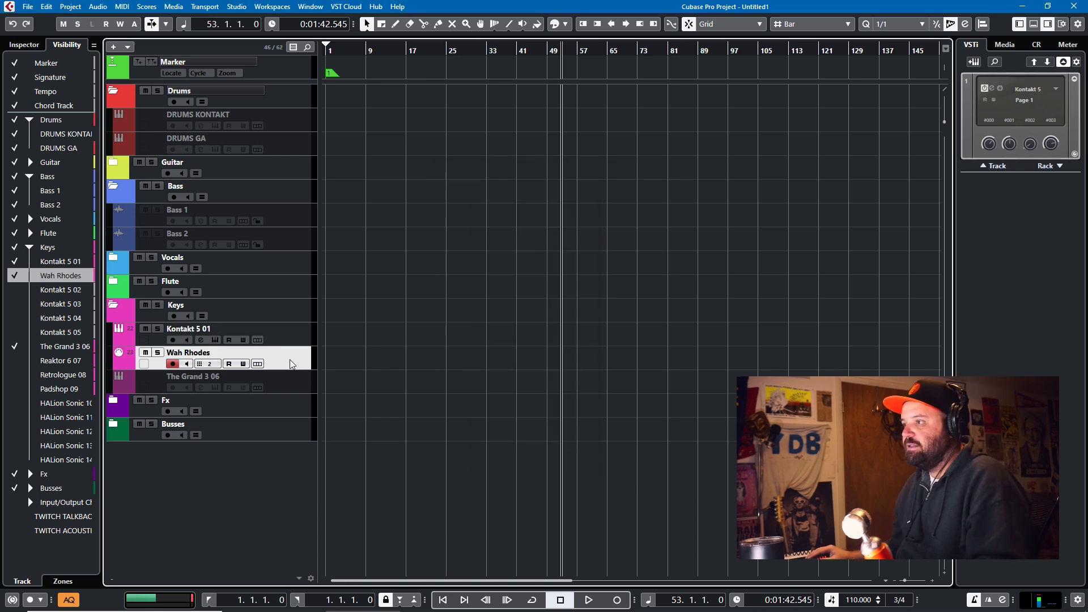
Route Wah Rhodes MIDI output to Kontakt 5 01: Ins. 1 Guitar Rig 5 - MIDI In
{"action": "left_click", "coordinate": [23, 45]}
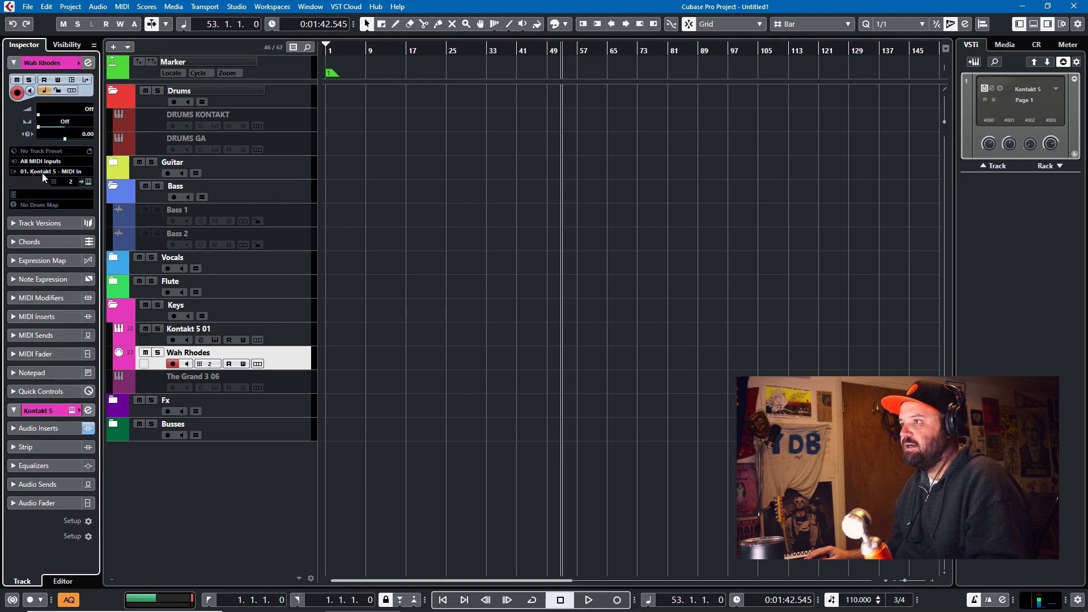
{"action": "left_click", "coordinate": [43, 171]}
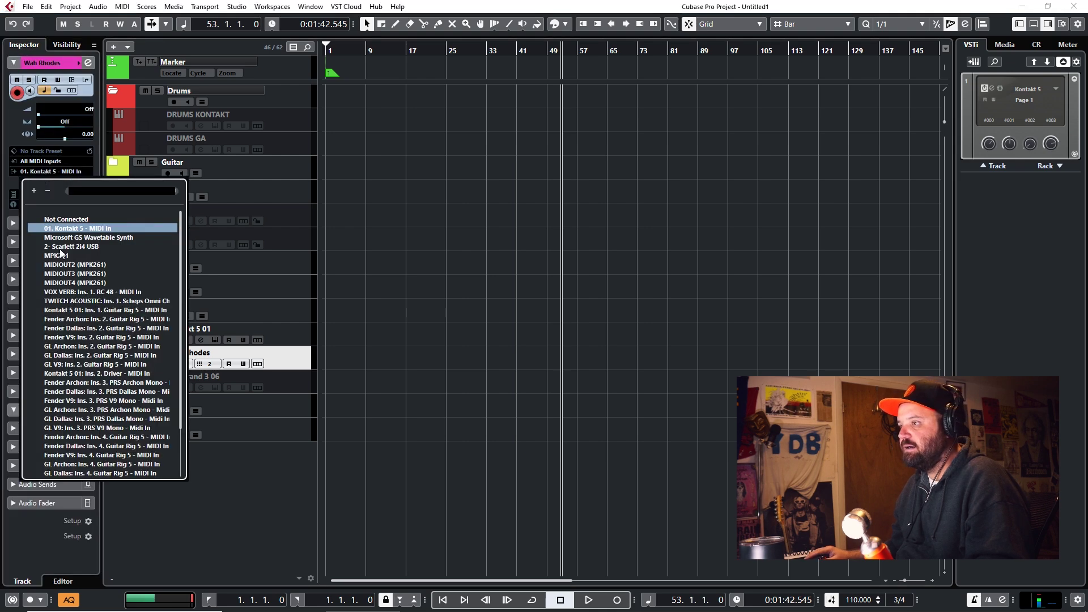
{"action": "scroll", "coordinate": [66, 285], "scroll_direction": "down", "scroll_amount": 2}
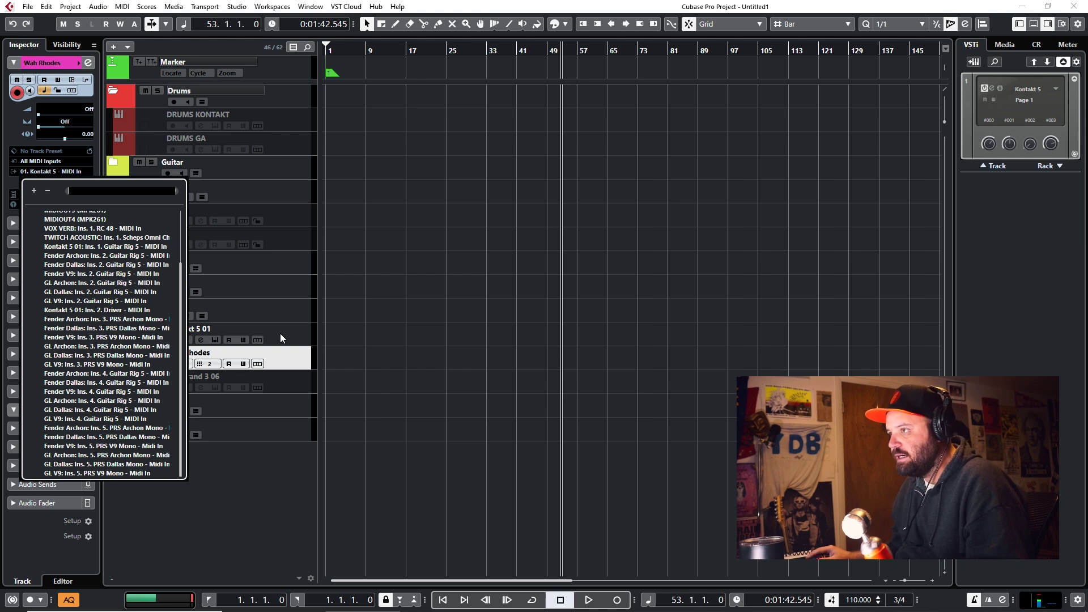
{"action": "left_click", "coordinate": [94, 247]}
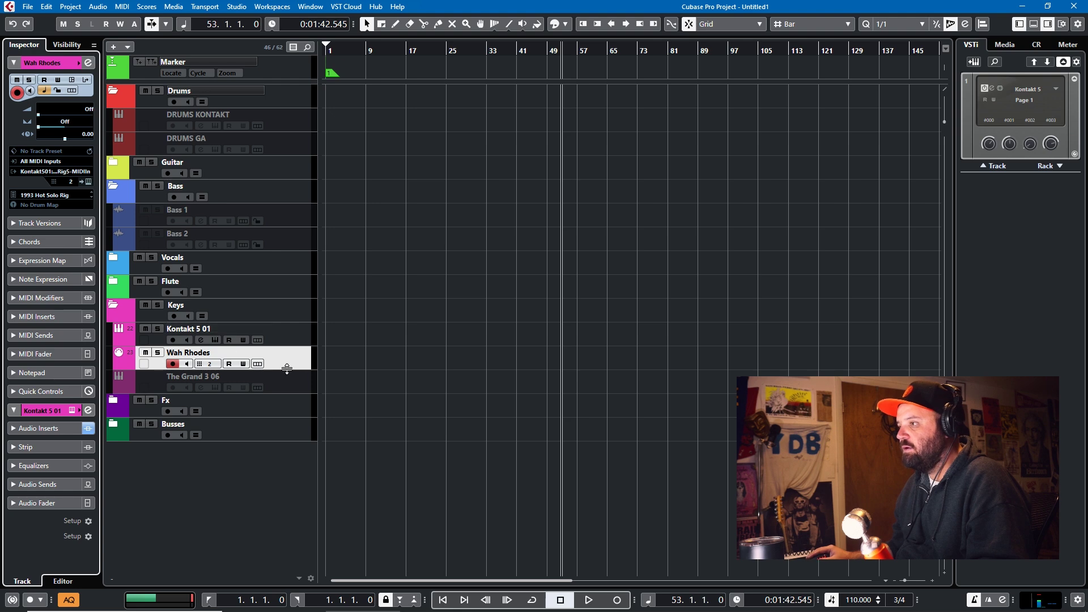
Open the Kontakt 5 instrument window and turn off Wah Rhodes monitoring
{"action": "left_click", "coordinate": [202, 338]}
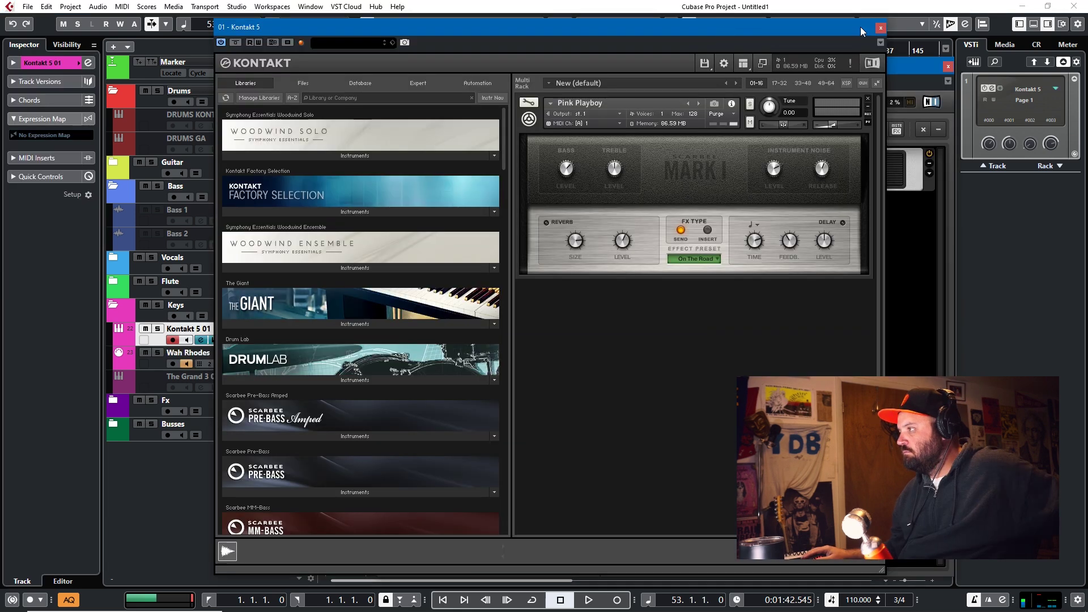
{"action": "left_click", "coordinate": [881, 28]}
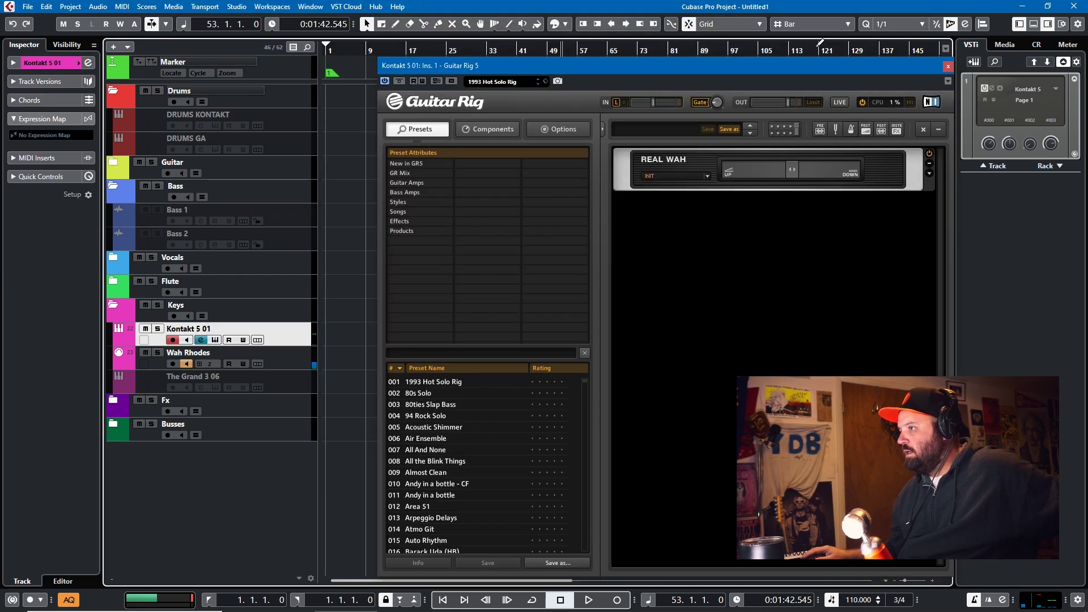
{"action": "left_click", "coordinate": [215, 340]}
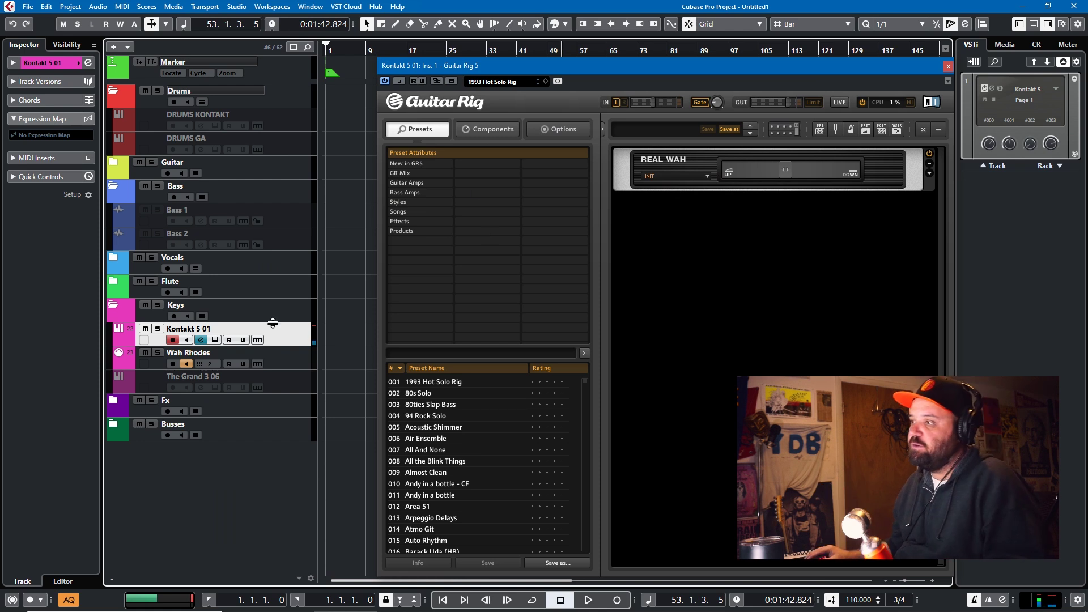
{"action": "left_click", "coordinate": [279, 364]}
{"action": "left_click", "coordinate": [187, 363]}
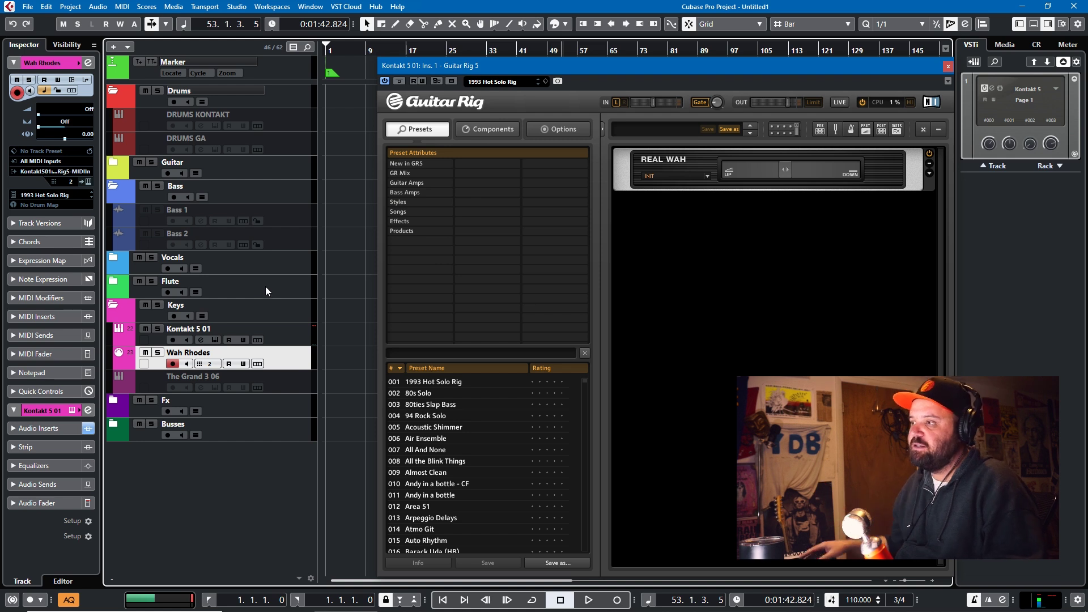
Rename Kontakt 5 01 to Rhodes, re-enable Wah Rhodes monitoring and record-enable Rhodes
{"action": "double_click", "coordinate": [198, 329]}
{"action": "type", "text": "Rhodes"}
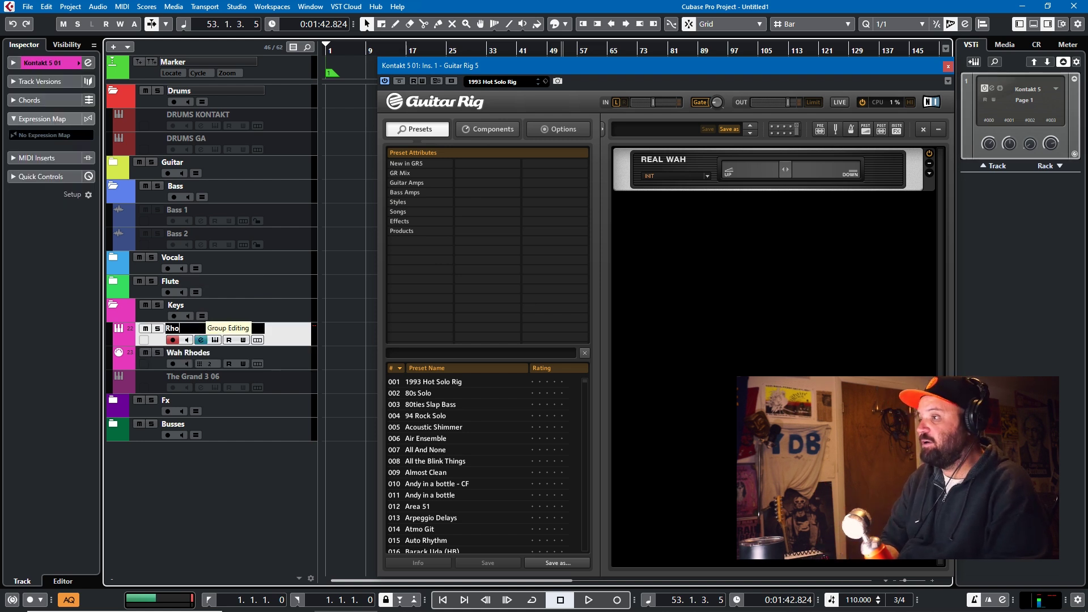
{"action": "left_click", "coordinate": [278, 360]}
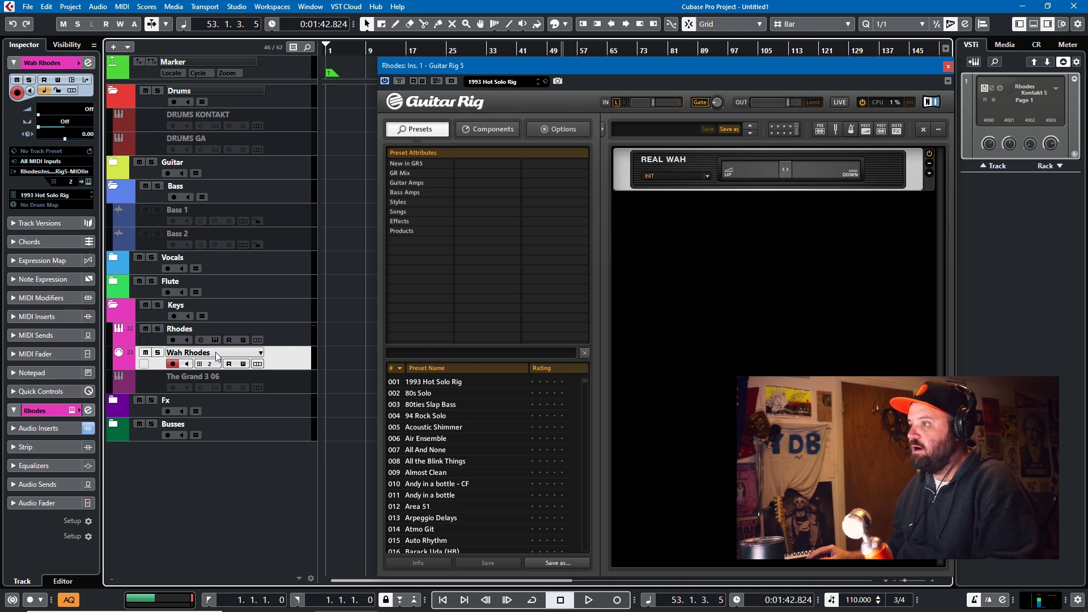
{"action": "left_click", "coordinate": [292, 339]}
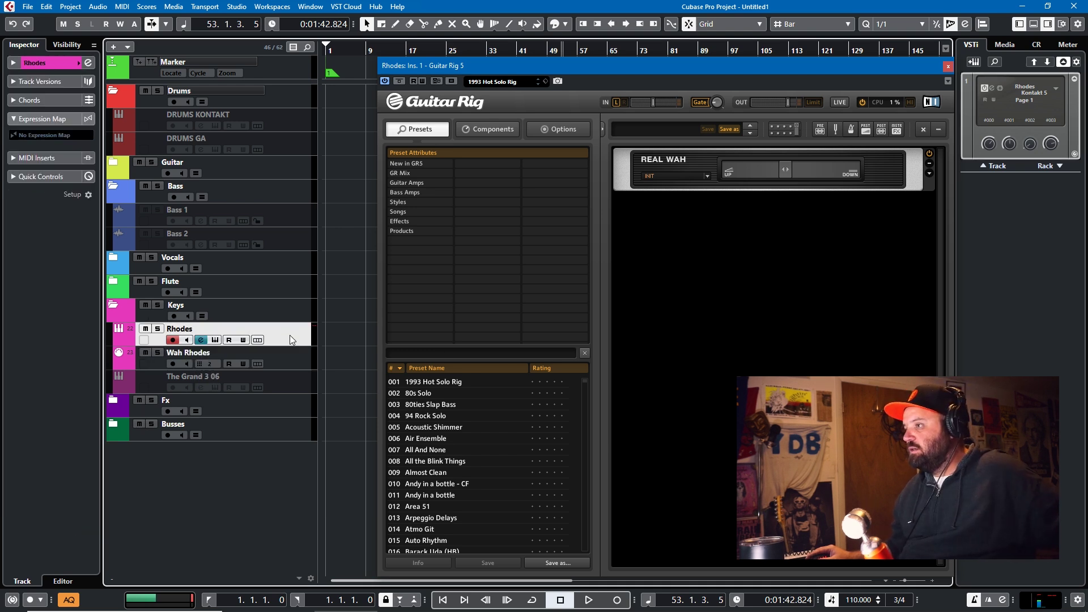
{"action": "left_click", "coordinate": [188, 363]}
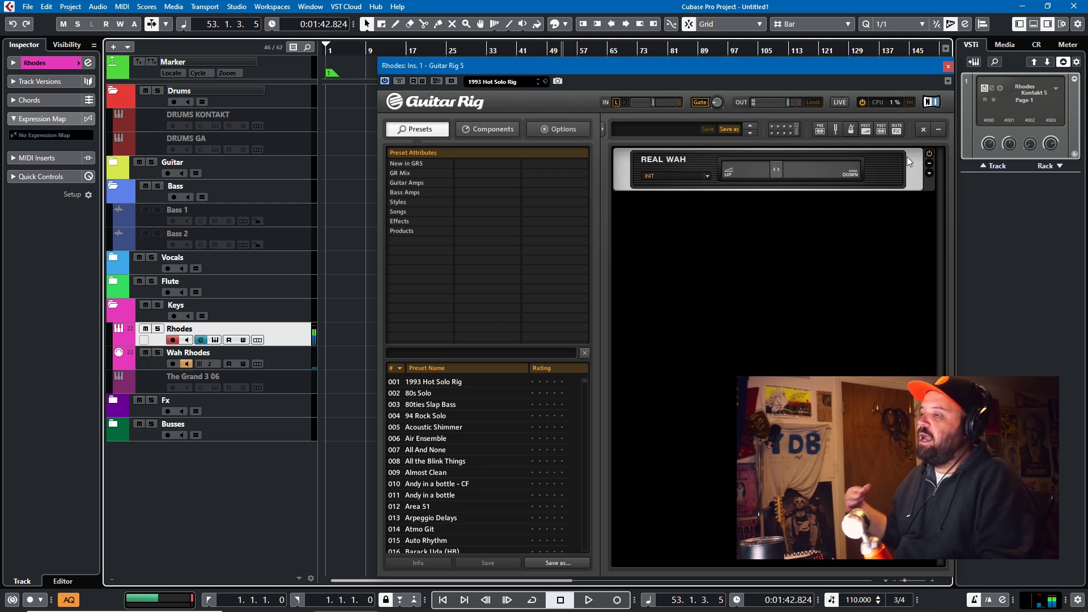
Close the Guitar Rig 5 plugin window on the Rhodes track
{"action": "right_click", "coordinate": [906, 157]}
{"action": "left_click", "coordinate": [110, 310]}
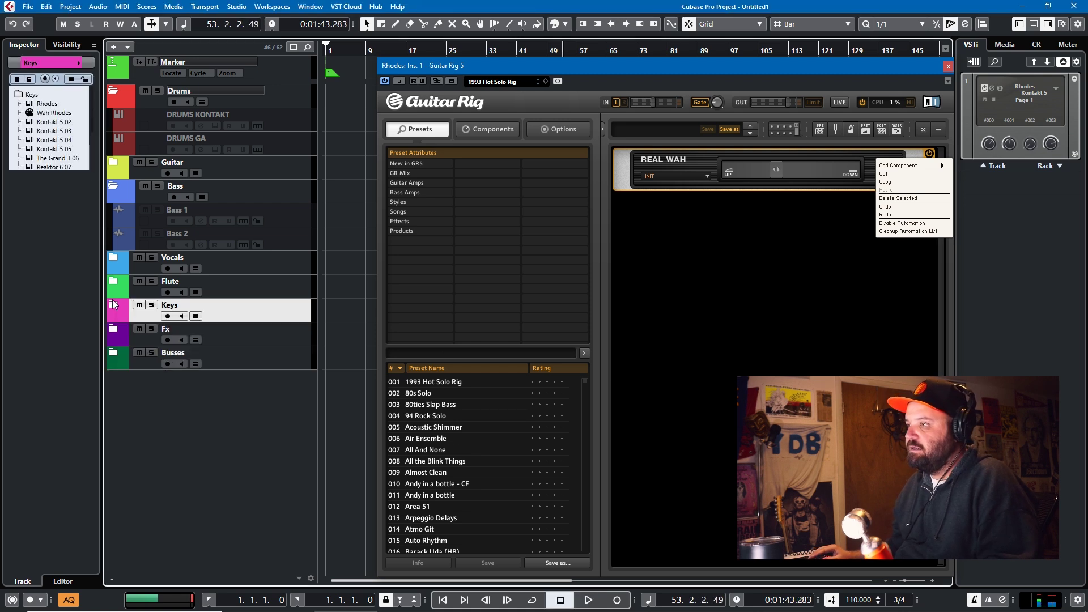
{"action": "left_click", "coordinate": [111, 306]}
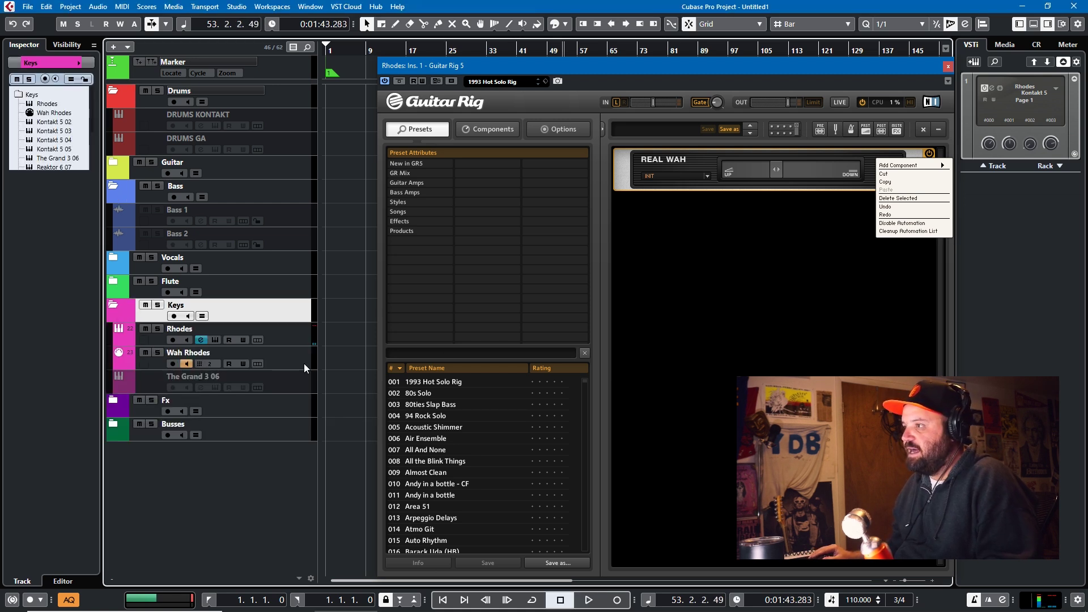
{"action": "left_click", "coordinate": [300, 335]}
{"action": "left_click", "coordinate": [295, 354], "text": "shift"}
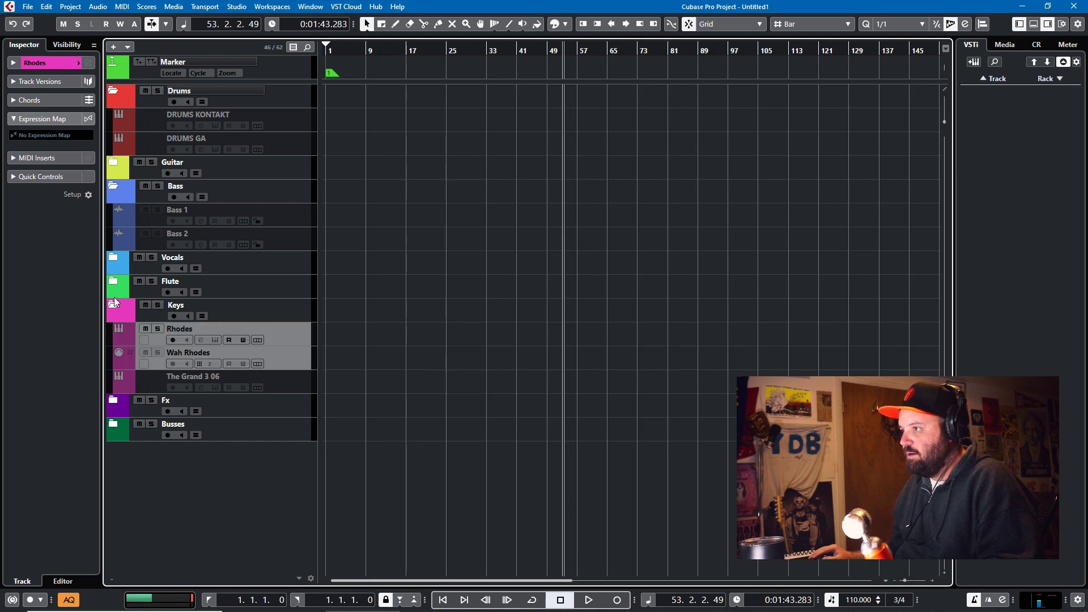
Collapse the Keys, Bass and Drums folders
{"action": "left_click", "coordinate": [113, 307]}
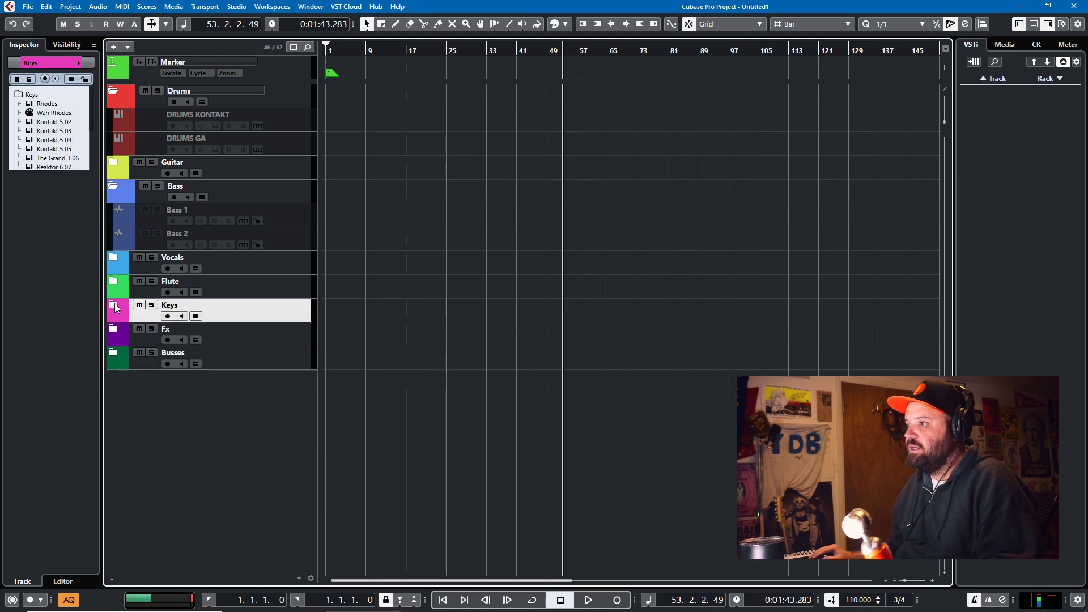
{"action": "left_click", "coordinate": [111, 185]}
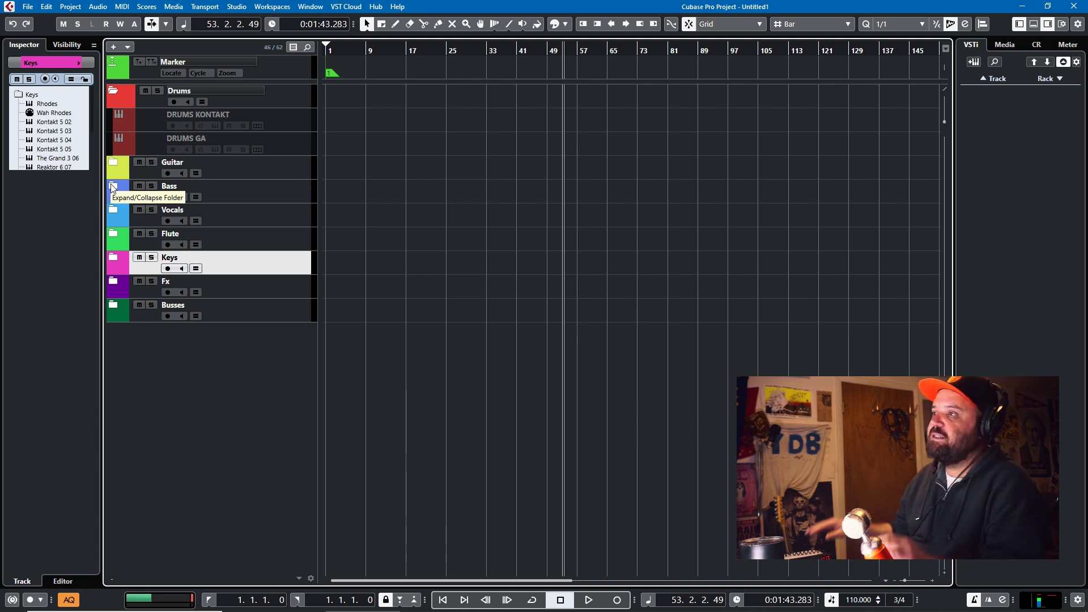
{"action": "left_click", "coordinate": [113, 93]}
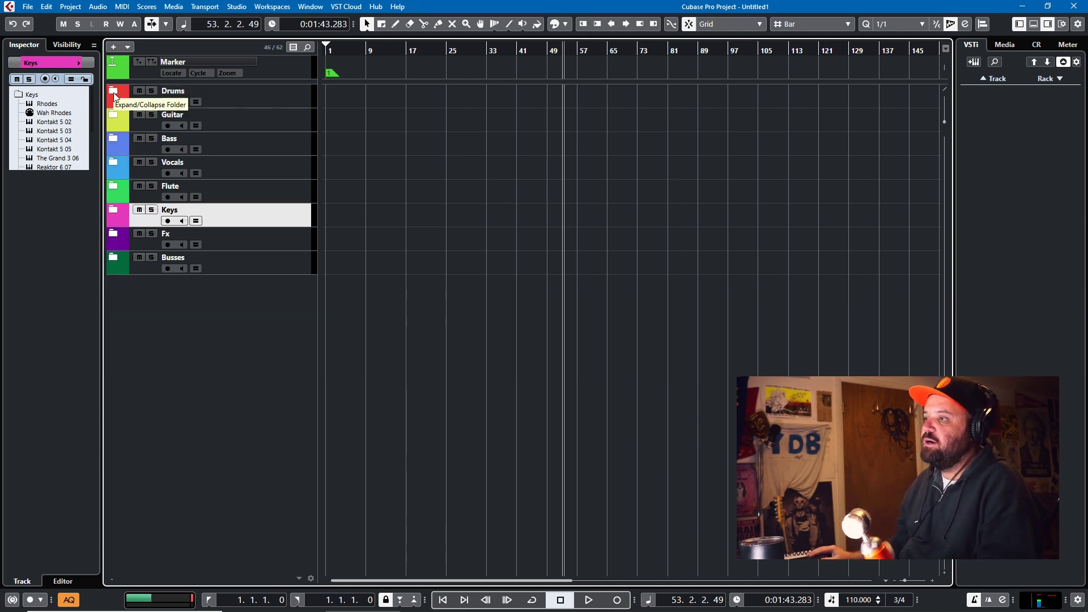